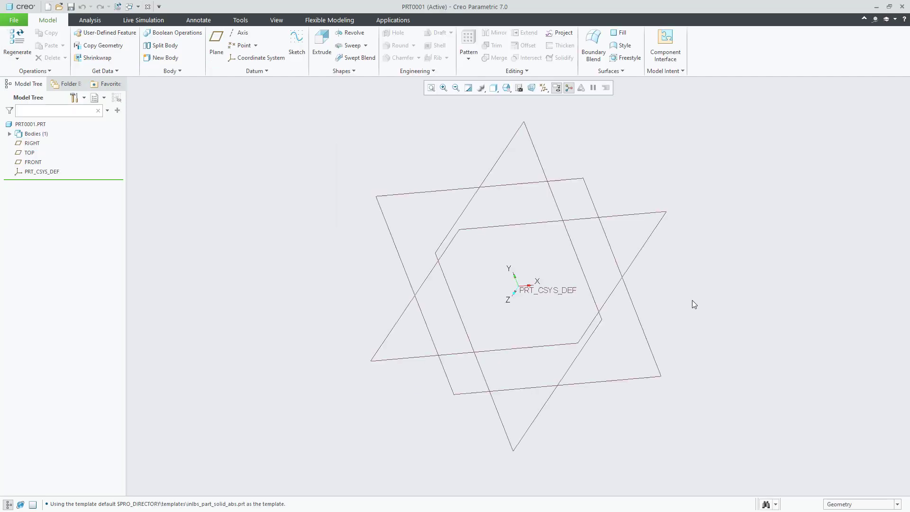
Step: Start a sketch on the TOP datum plane and orient the sketching plane parallel to the screen
middle_drag(665, 295, 672, 298)
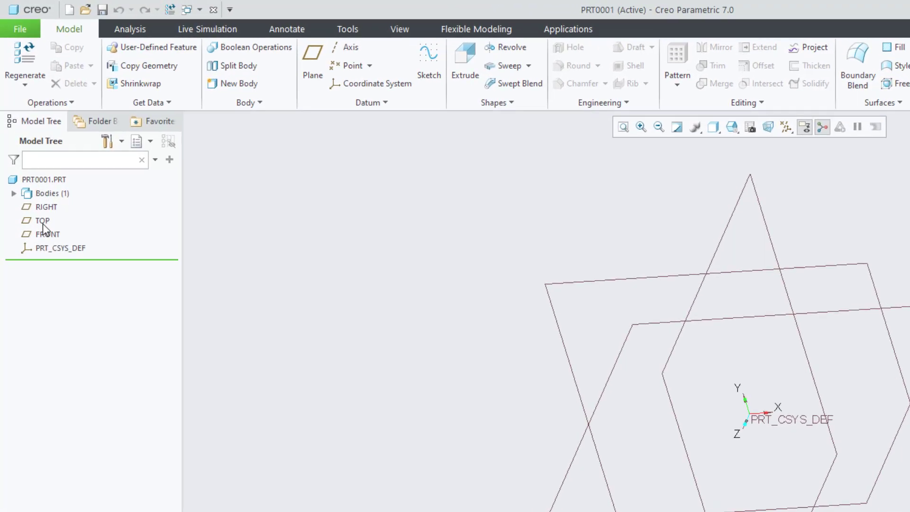
click(44, 230)
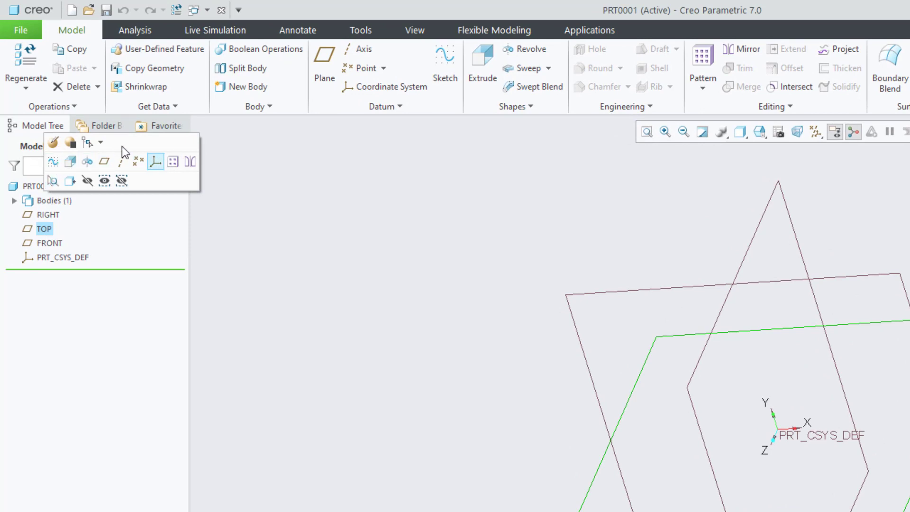
click(53, 162)
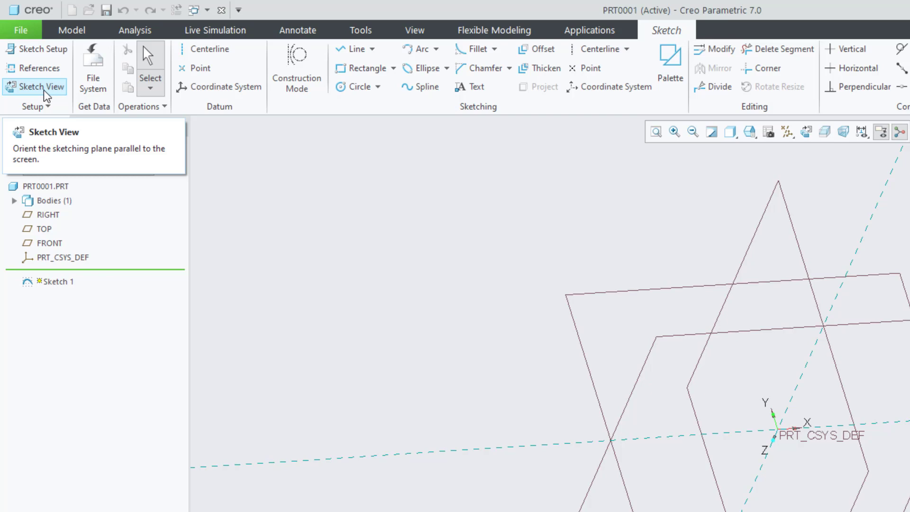
click(44, 92)
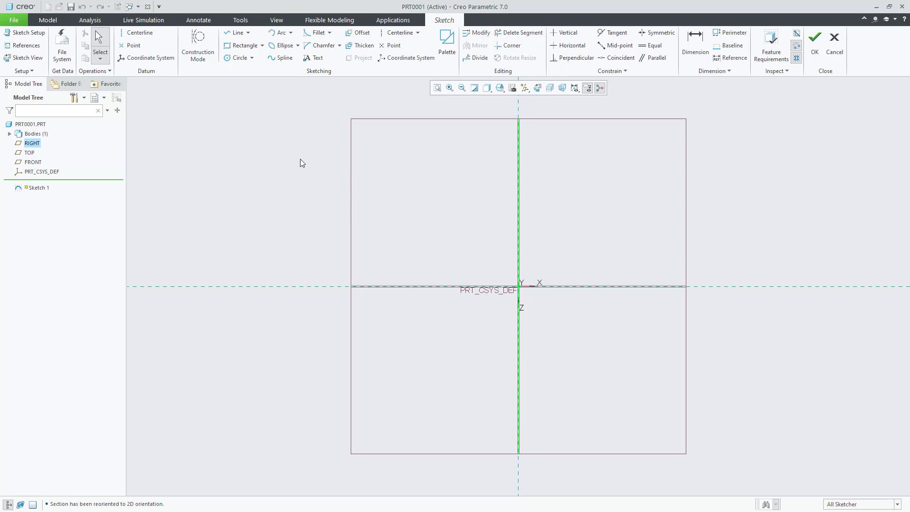
Step: Hide the RIGHT, TOP and FRONT datum planes
ctrl+click(29, 153)
ctrl+click(33, 163)
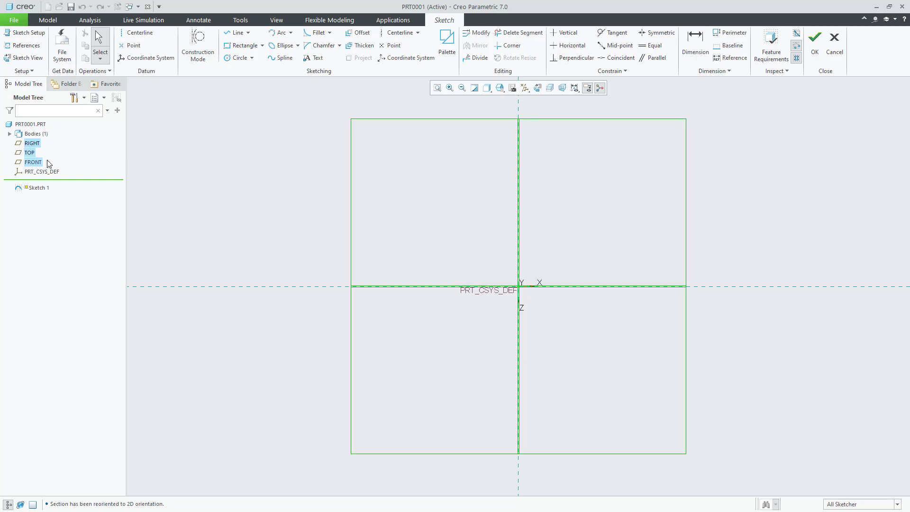
right_click(29, 153)
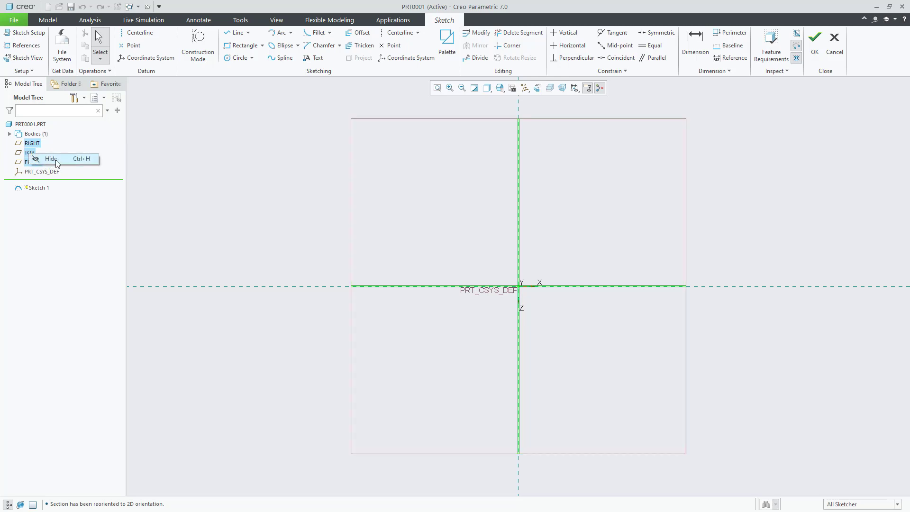
click(51, 159)
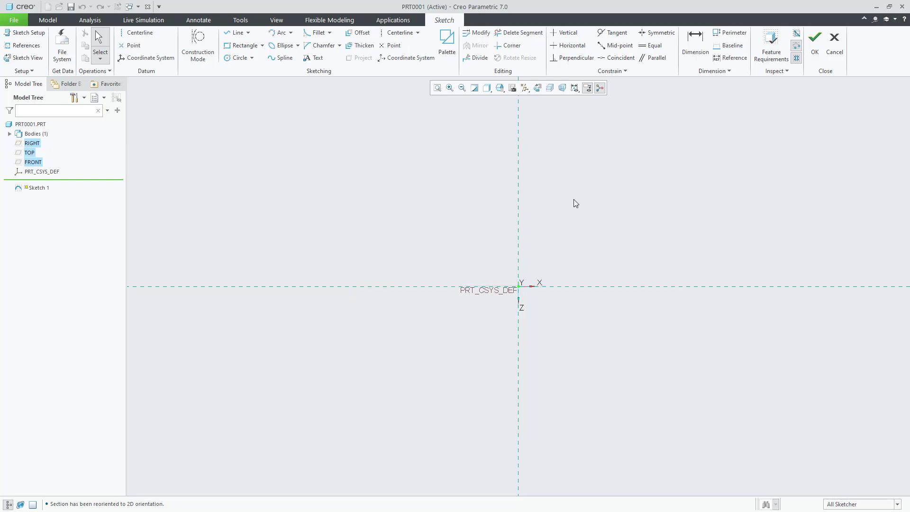
Step: Sketch a closed, irregular 11-sided line chain in the upper-left quadrant of the references, with a horizontal upper edge about 98 long
scroll(444, 239, up, 3)
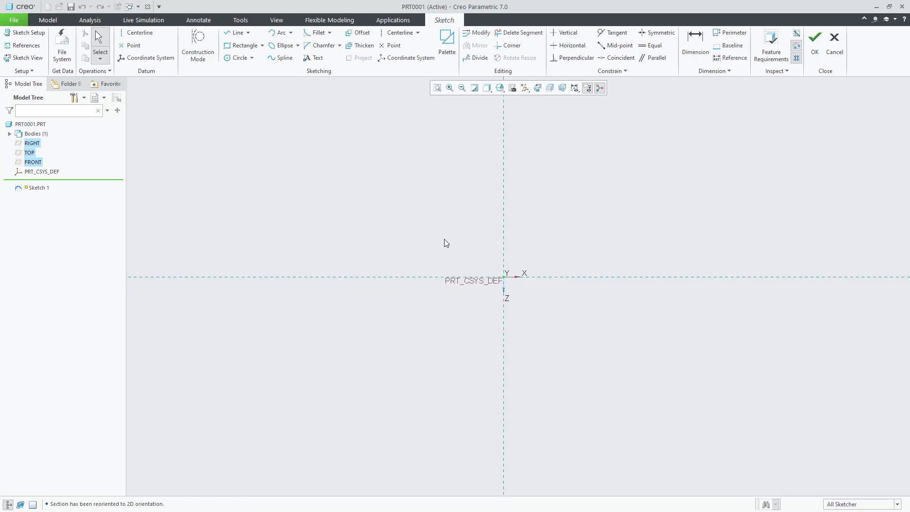
scroll(439, 240, down, 4)
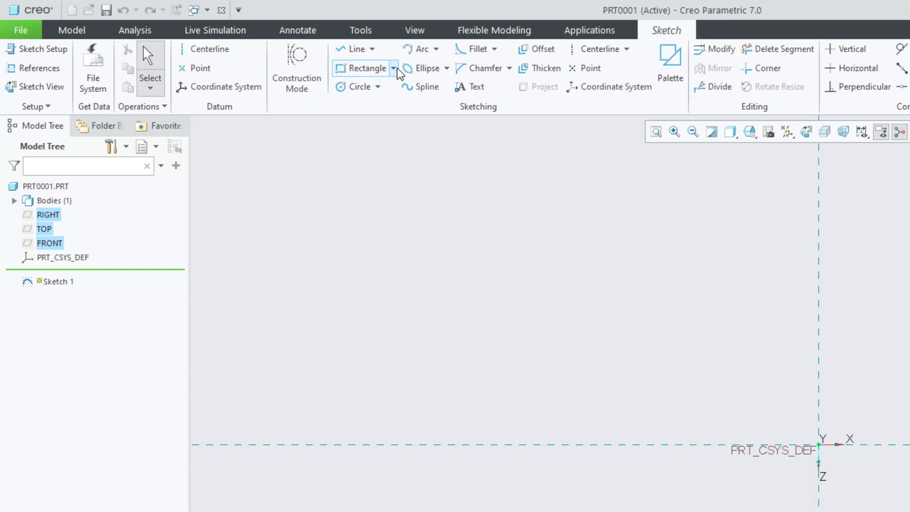
click(373, 49)
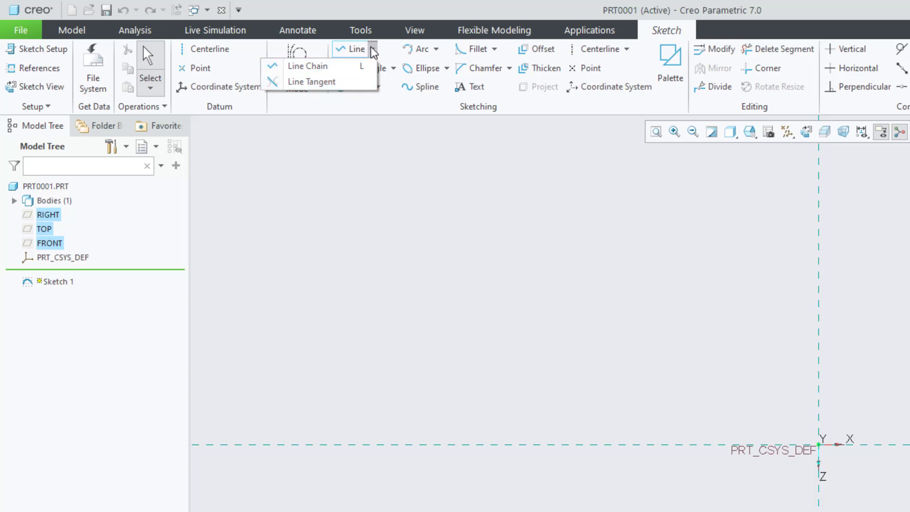
click(373, 49)
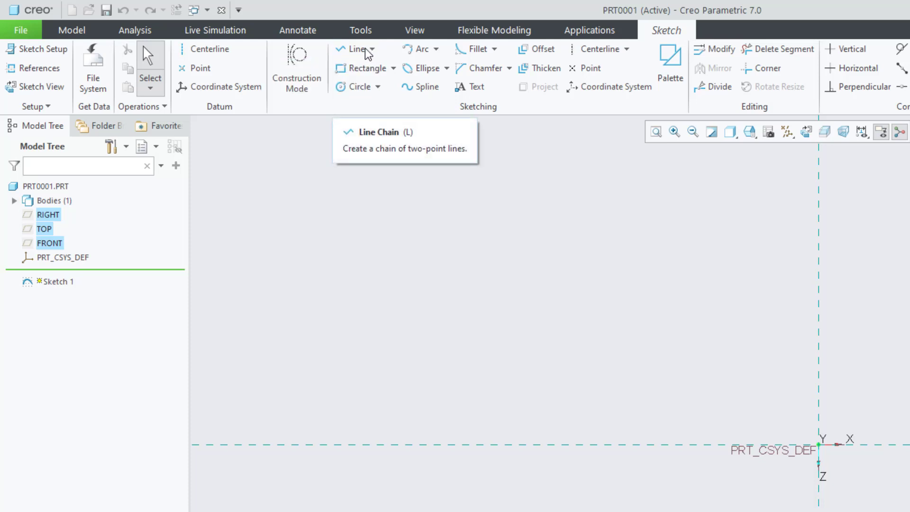
click(357, 49)
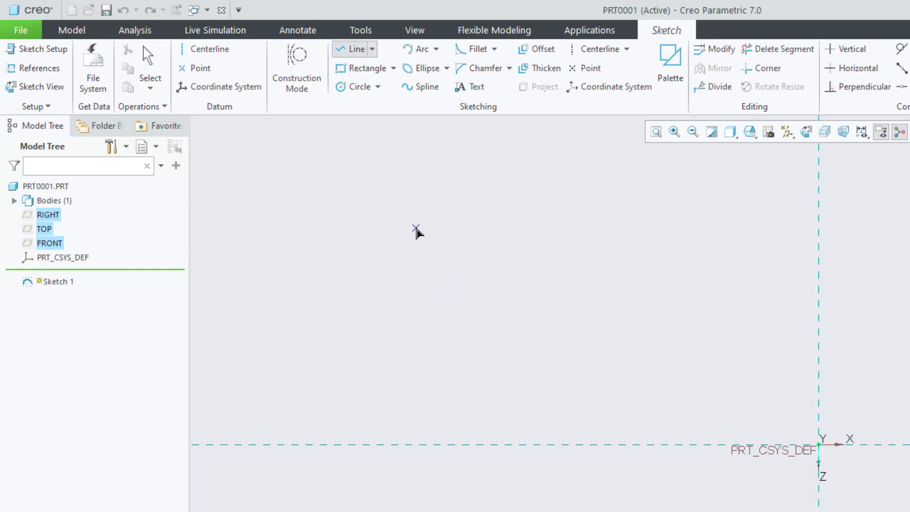
click(391, 204)
click(512, 203)
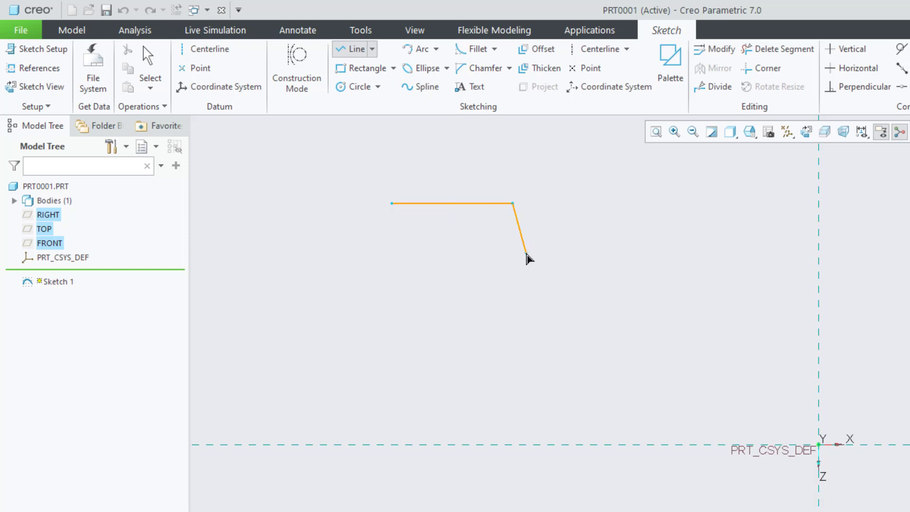
click(528, 253)
click(635, 254)
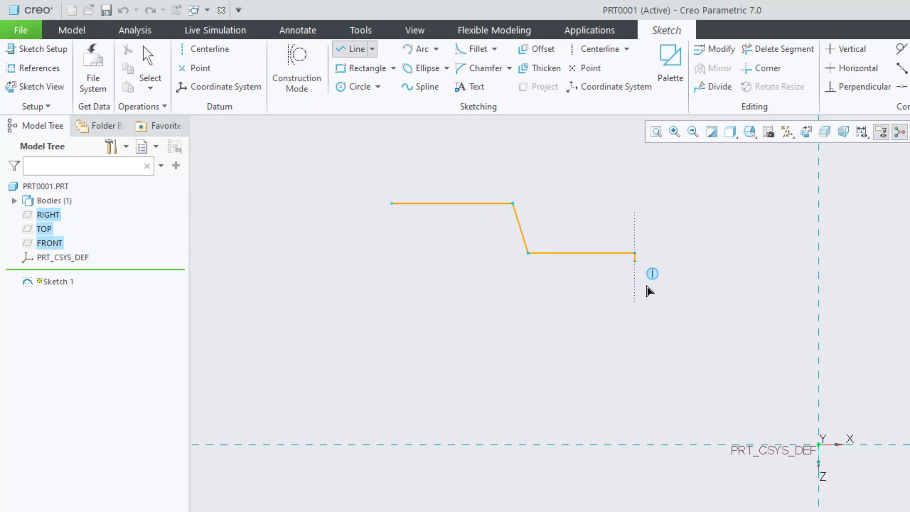
click(652, 296)
click(620, 355)
click(514, 355)
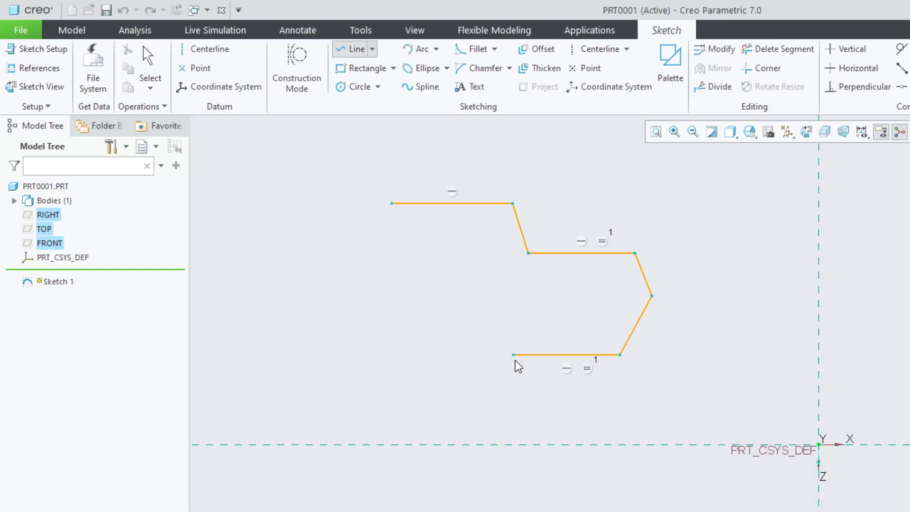
click(408, 397)
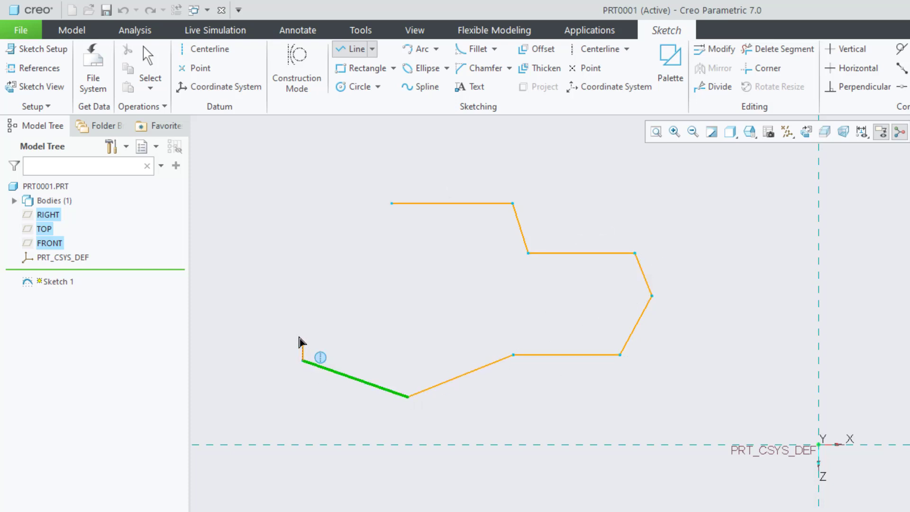
click(303, 361)
click(288, 285)
click(365, 244)
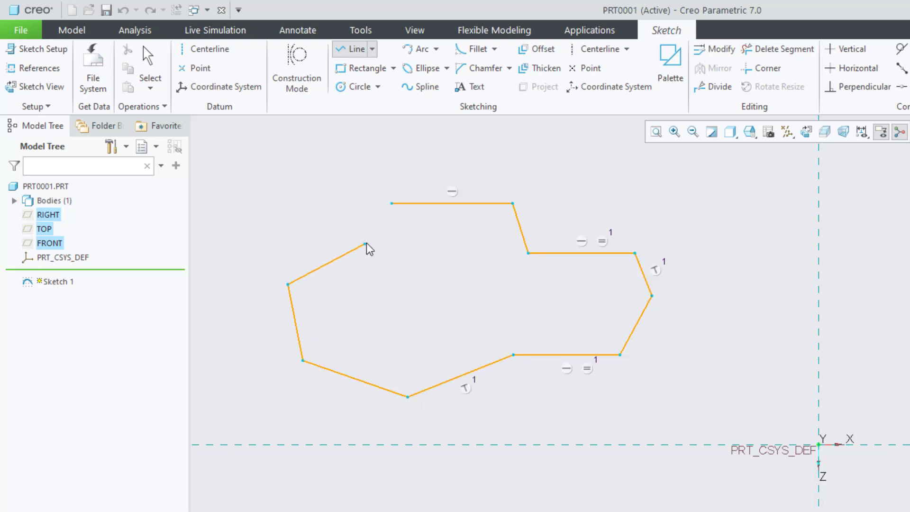
click(392, 207)
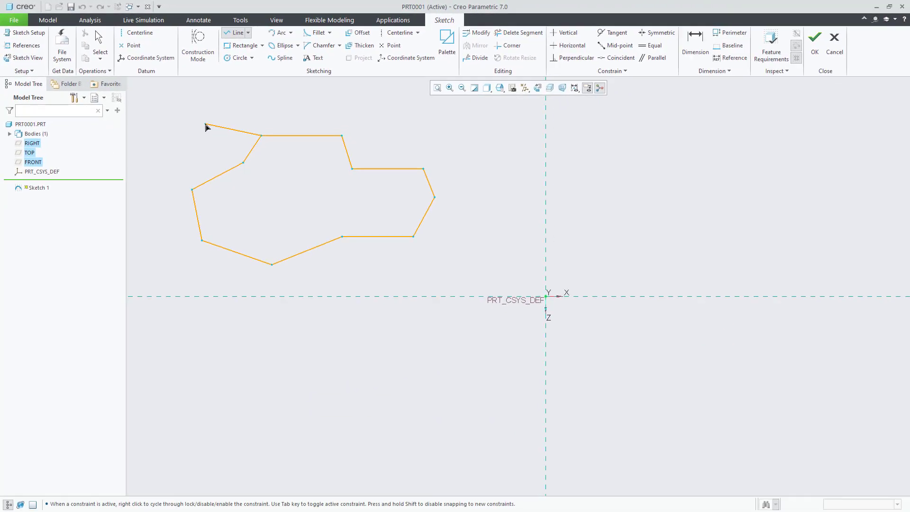
middle_click(205, 126)
Step: Sketch an open zigzag chain of seven lines below the closed profile, under the horizontal reference, and finish the line command
click(242, 358)
click(272, 344)
click(302, 327)
click(370, 347)
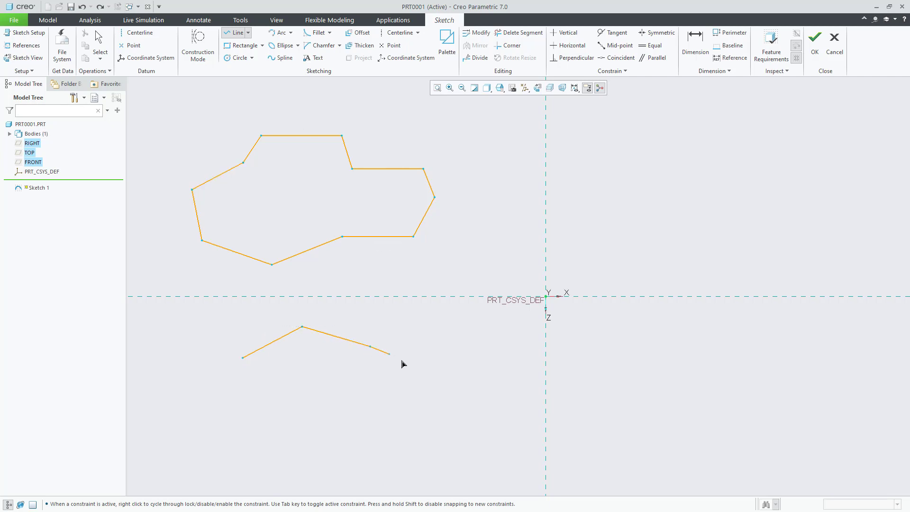
click(411, 373)
click(371, 419)
click(413, 440)
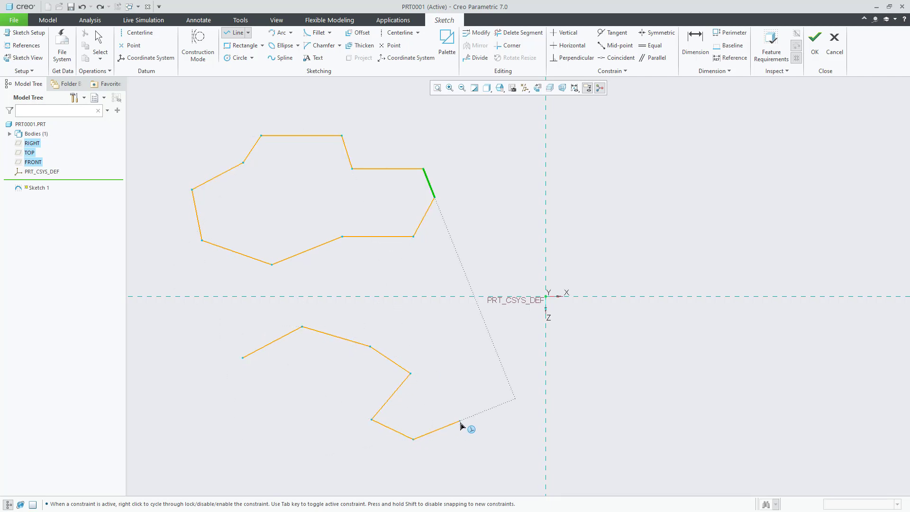
click(460, 421)
click(483, 447)
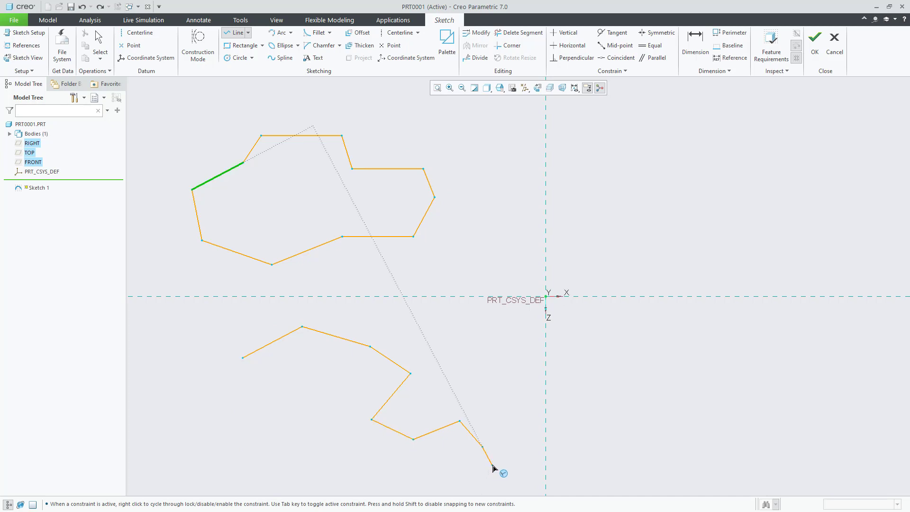
middle_click(493, 468)
middle_click(328, 393)
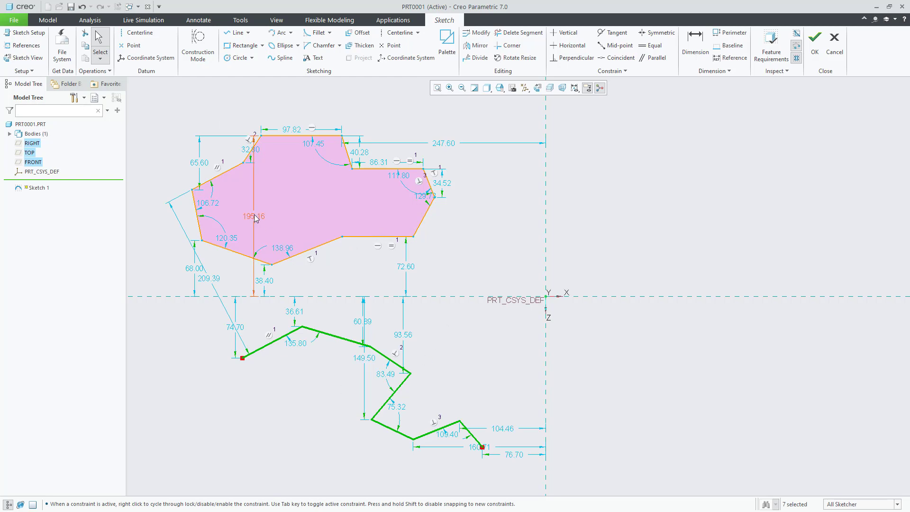
Step: Reposition the 195.16, 72.60, 34.52, 209.39 and 60.89 dimensions so they sit clear of the sketch geometry and each other
drag(254, 214, 152, 216)
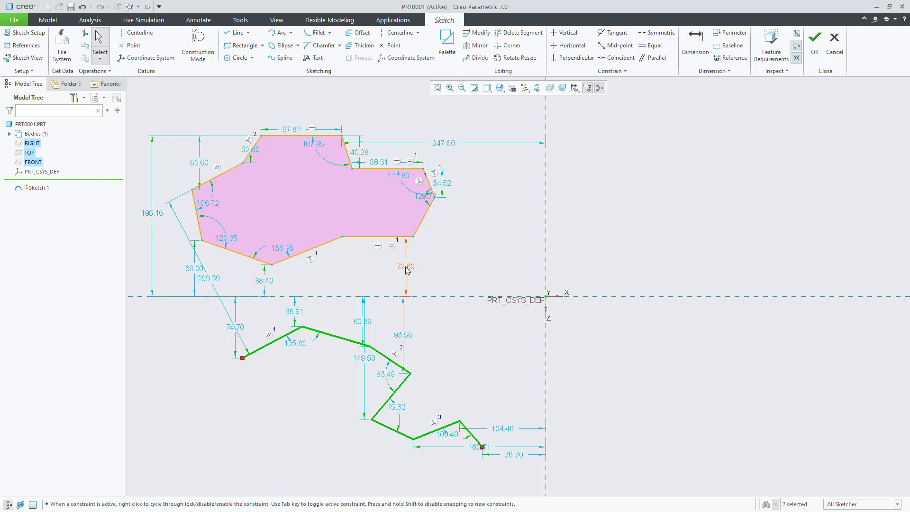
drag(406, 271, 449, 267)
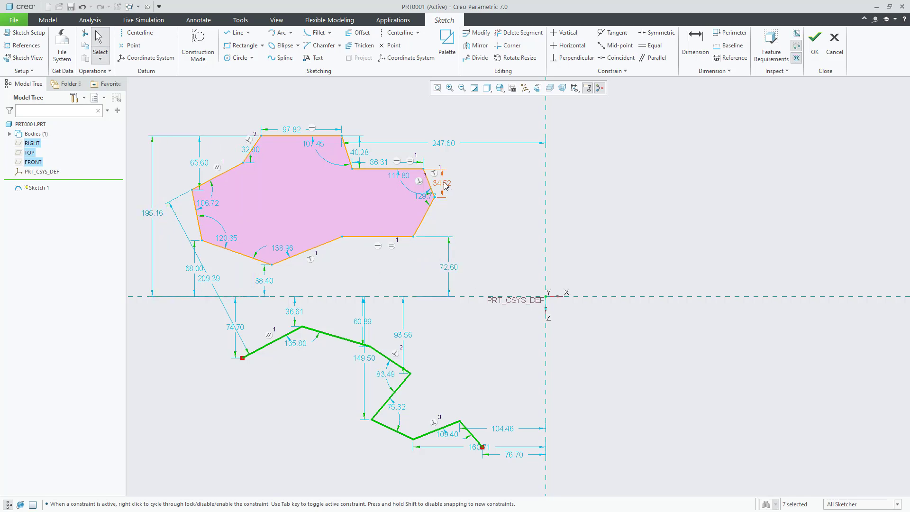
drag(445, 185, 477, 186)
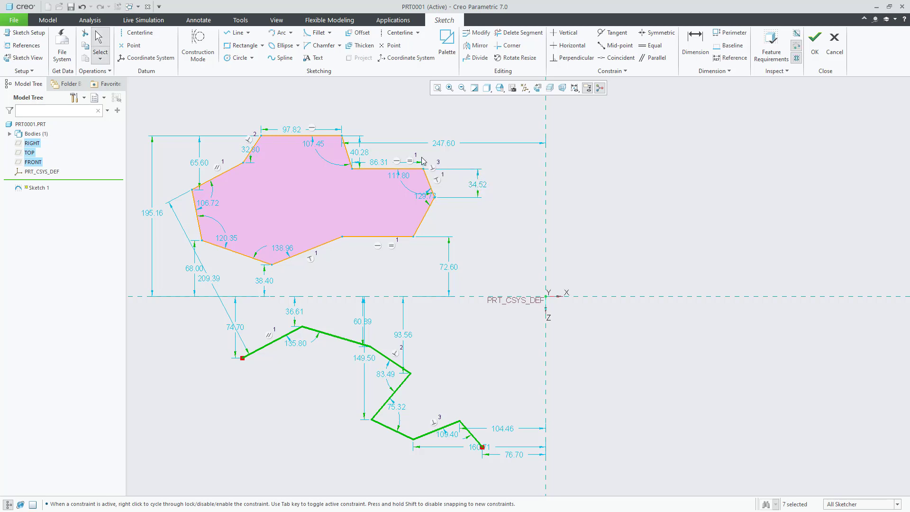
click(423, 159)
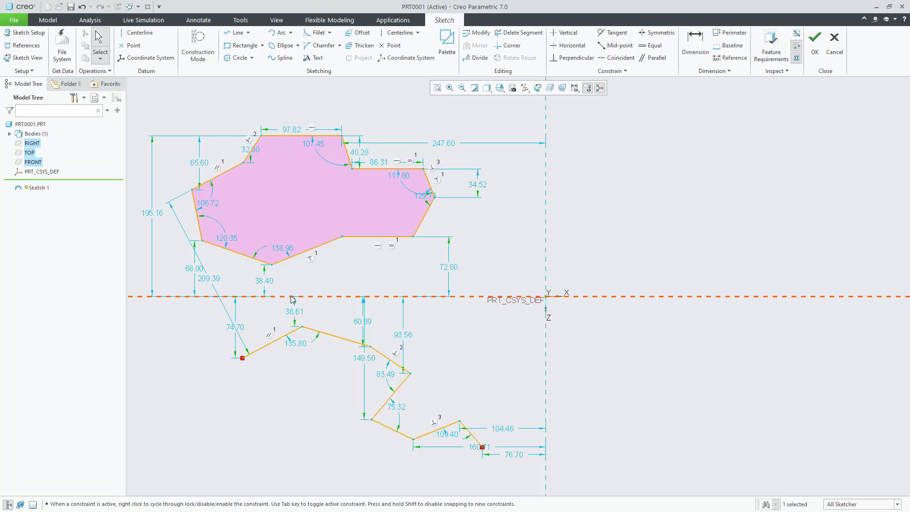
drag(214, 282, 189, 315)
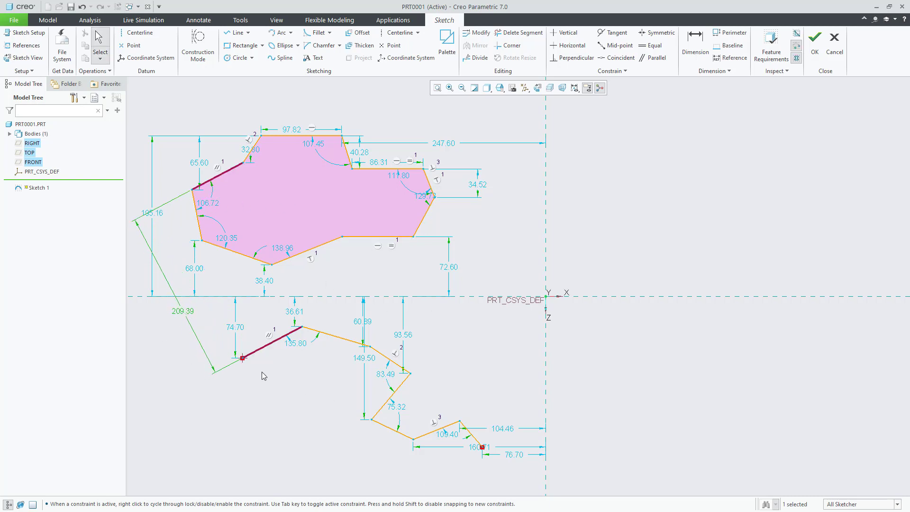
click(323, 383)
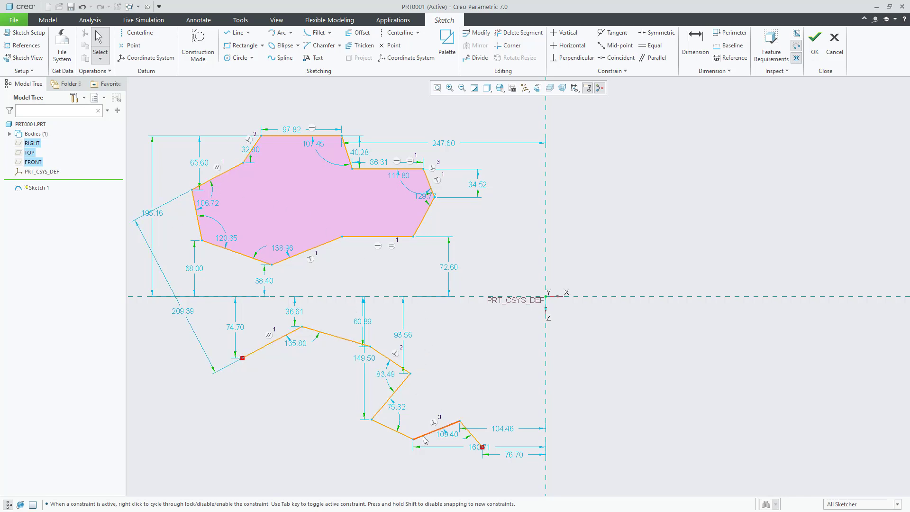
drag(369, 323, 354, 321)
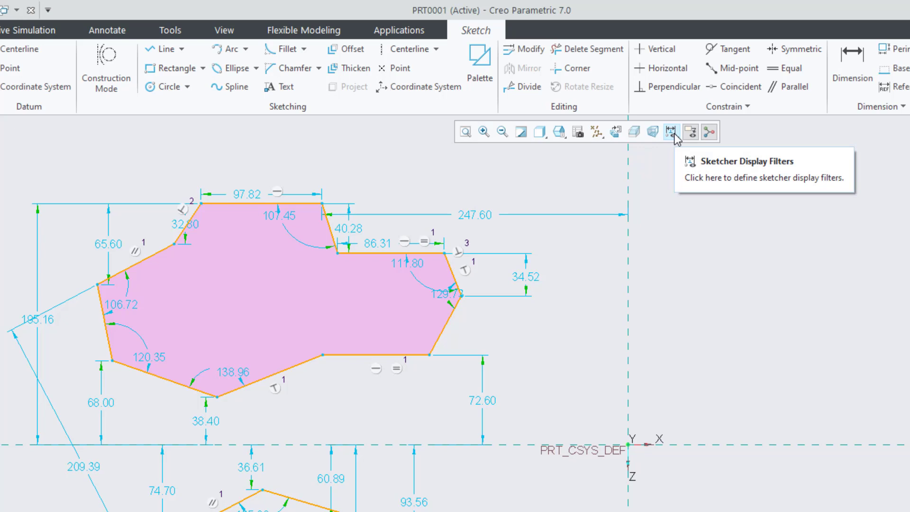
Step: Turn off the display of dimensions and constraints in the sketch
click(672, 134)
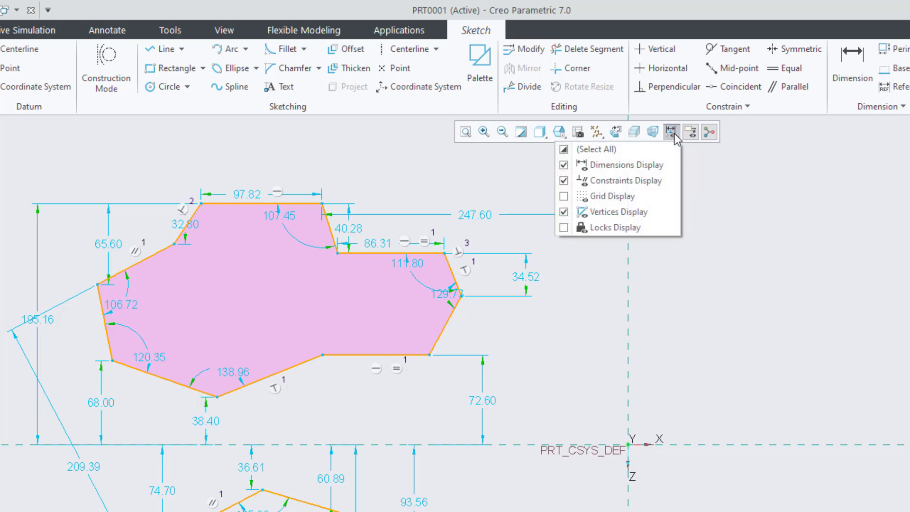
click(564, 165)
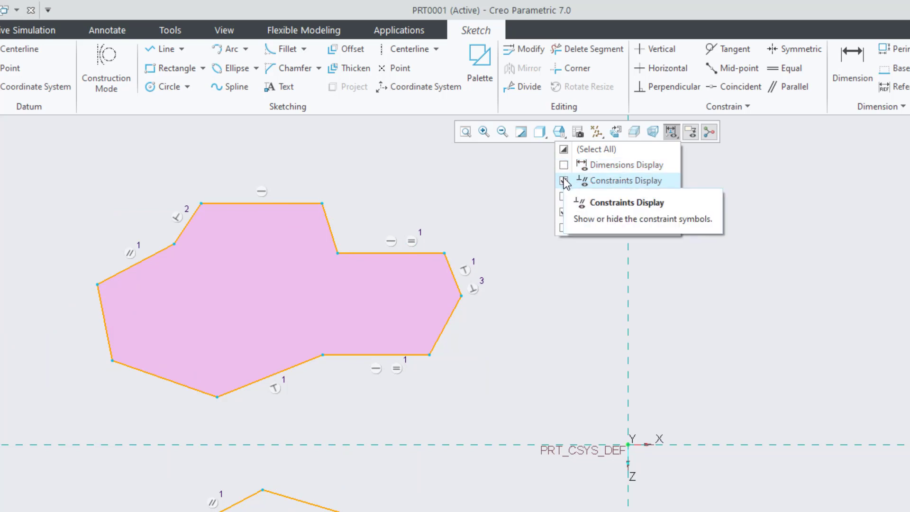
click(564, 180)
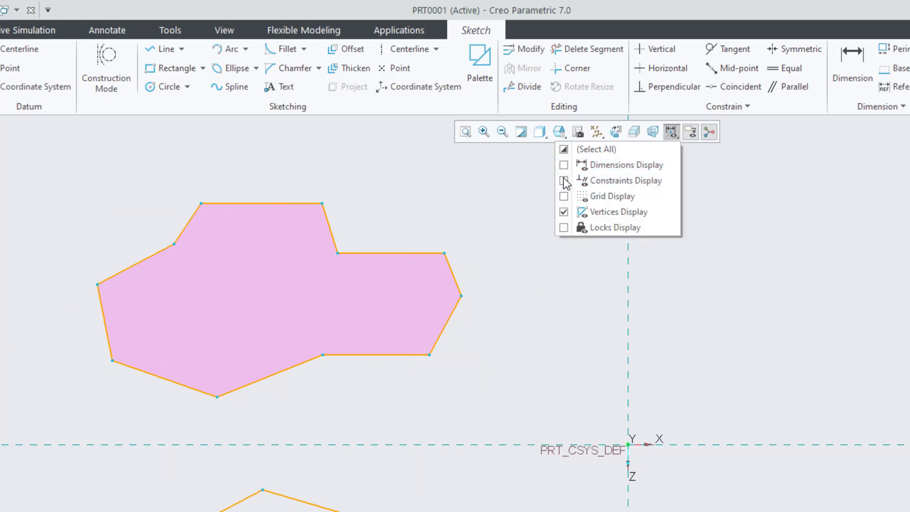
click(533, 324)
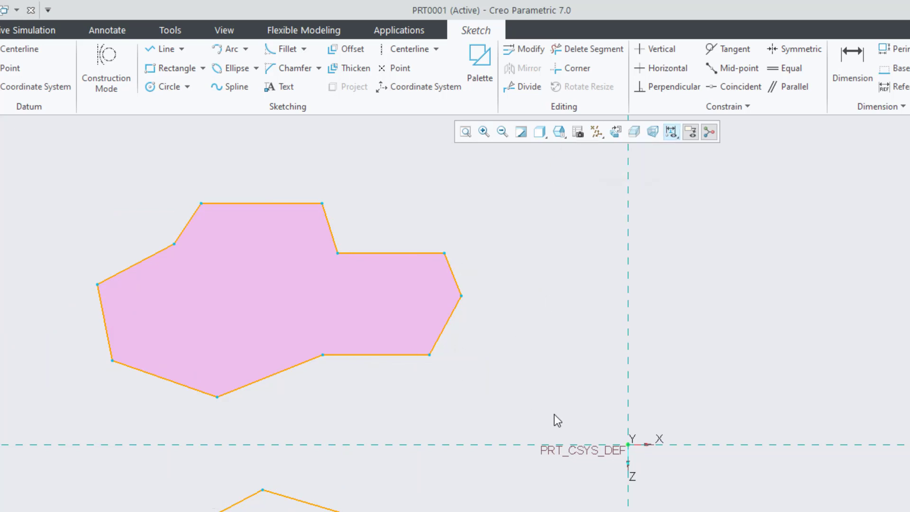
scroll(527, 380, down, 2)
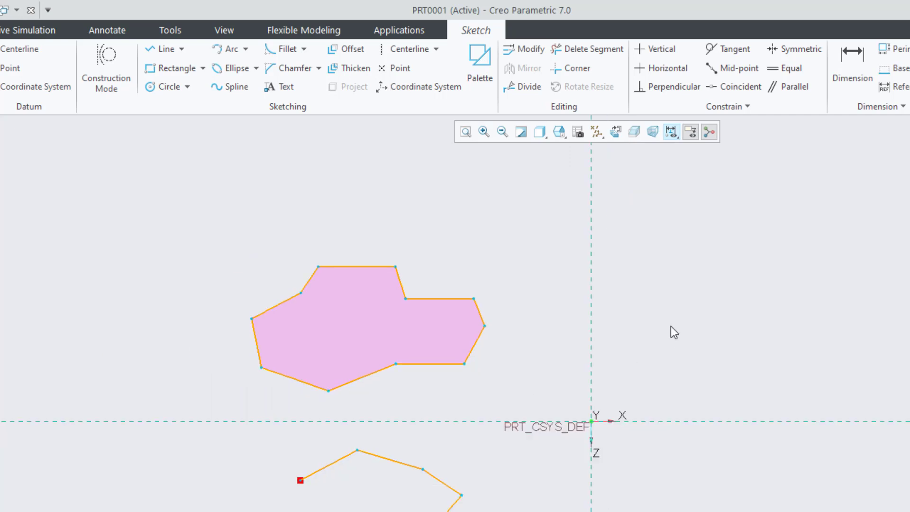
scroll(659, 317, up, 3)
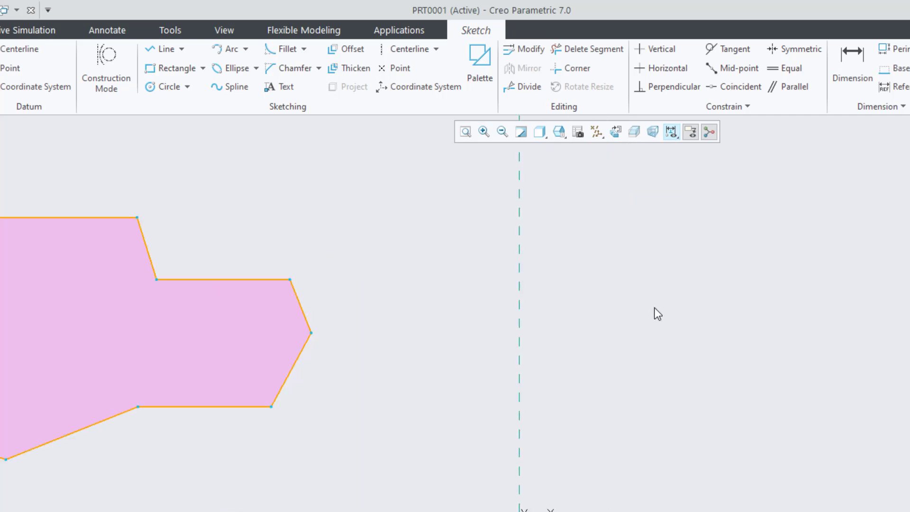
click(181, 49)
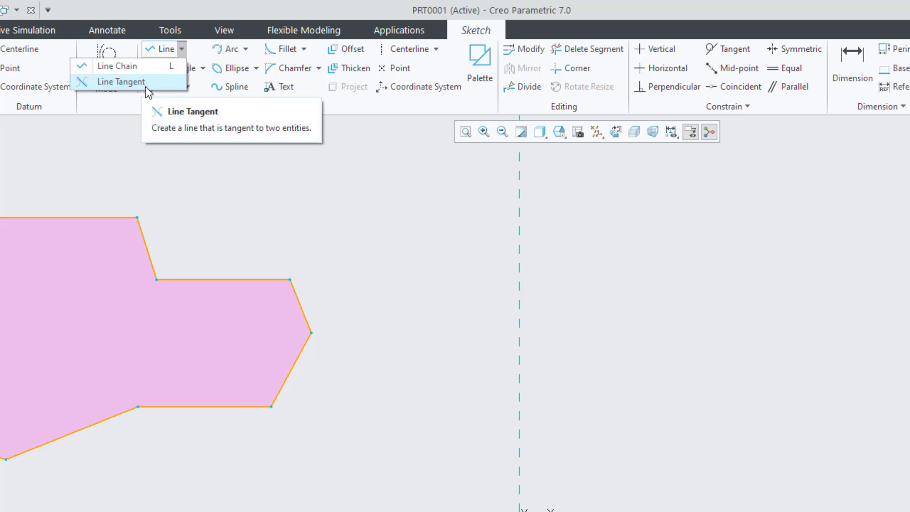
click(189, 107)
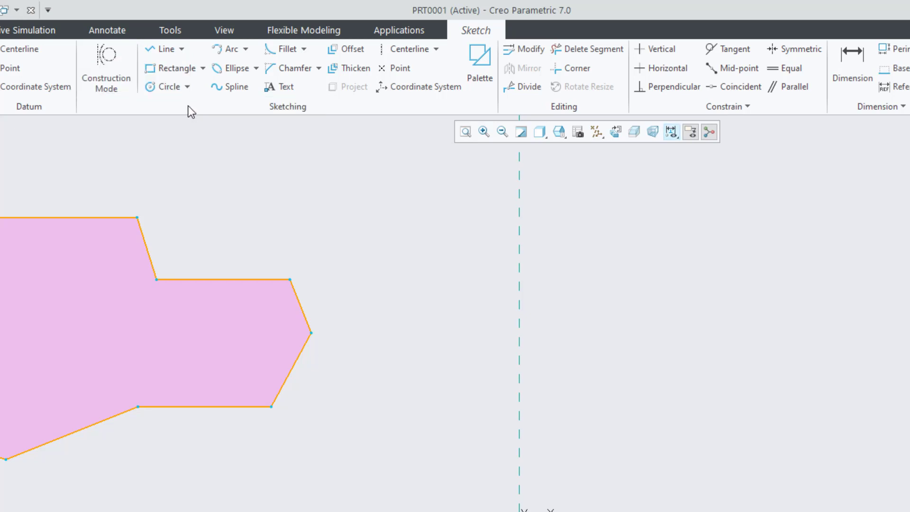
Step: Sketch three separate circles in the upper-right quadrant of the references: a large one near the vertical reference and two smaller ones beyond it
scroll(529, 323, down, 3)
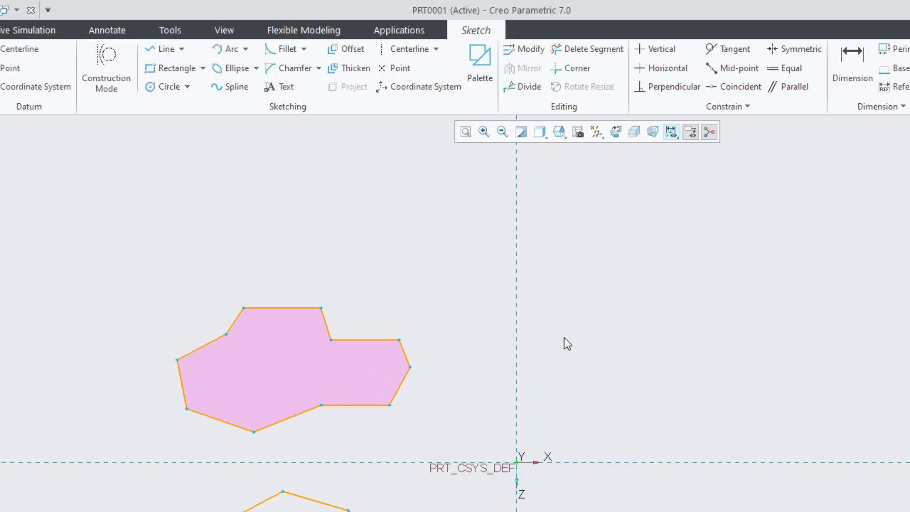
scroll(707, 303, up, 3)
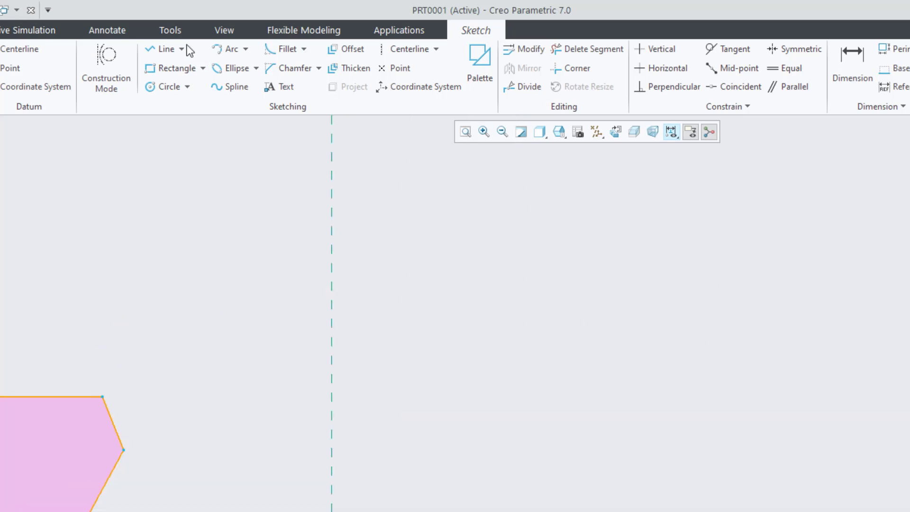
click(164, 88)
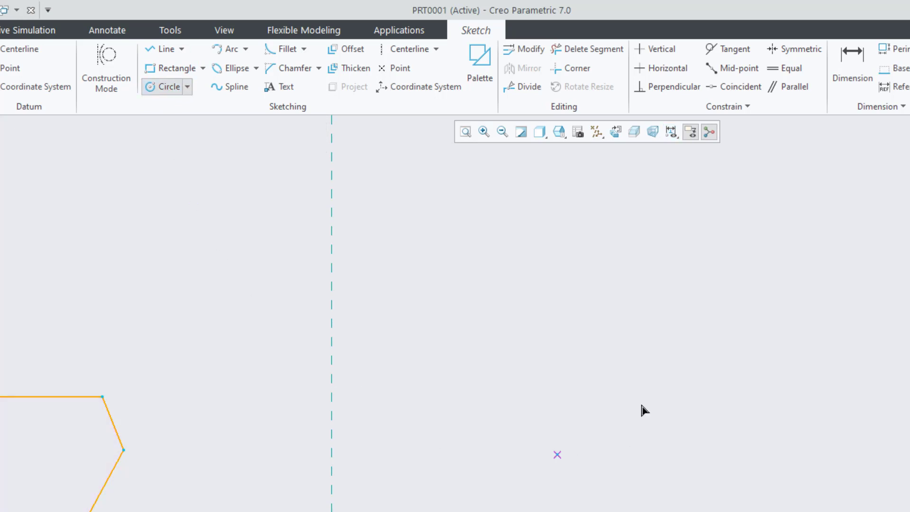
click(510, 289)
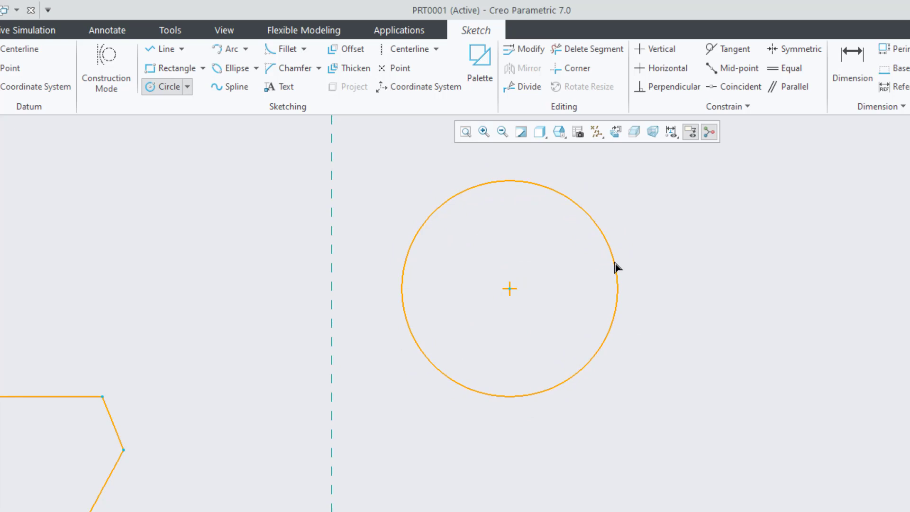
click(615, 267)
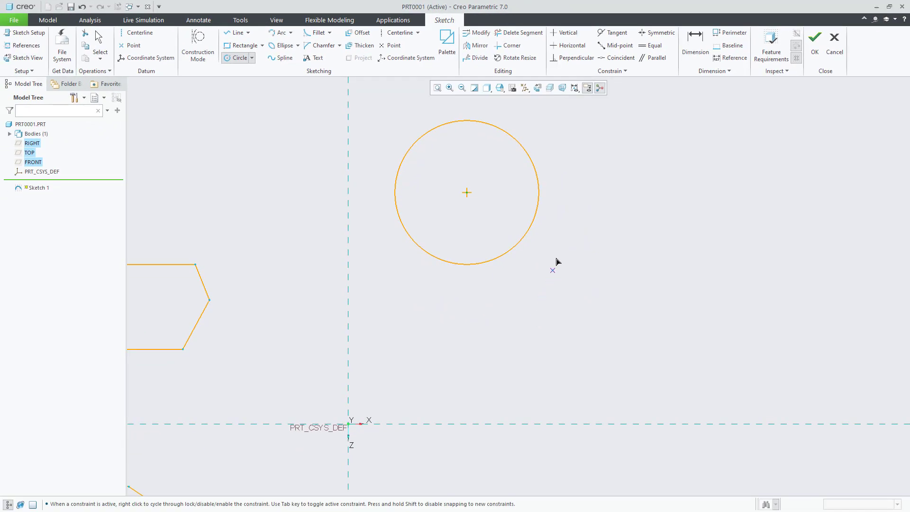
click(639, 151)
click(655, 168)
click(741, 151)
click(722, 178)
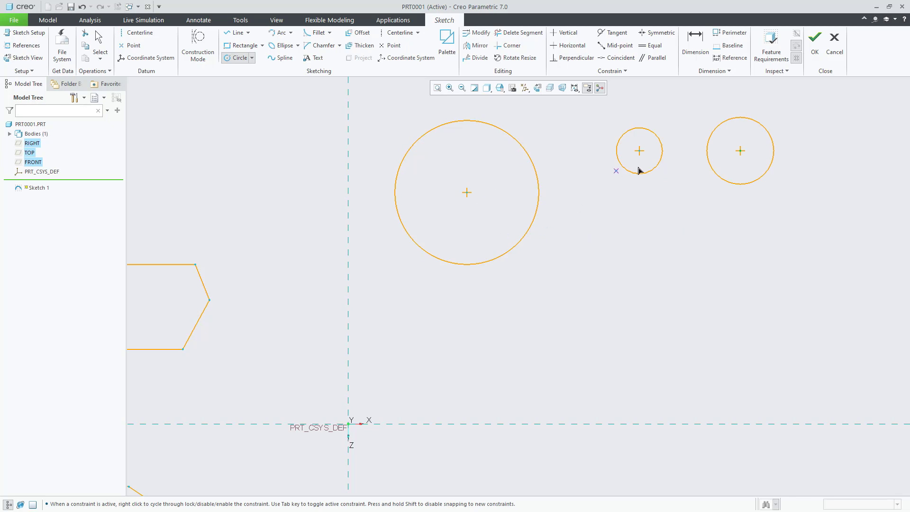
middle_click(567, 267)
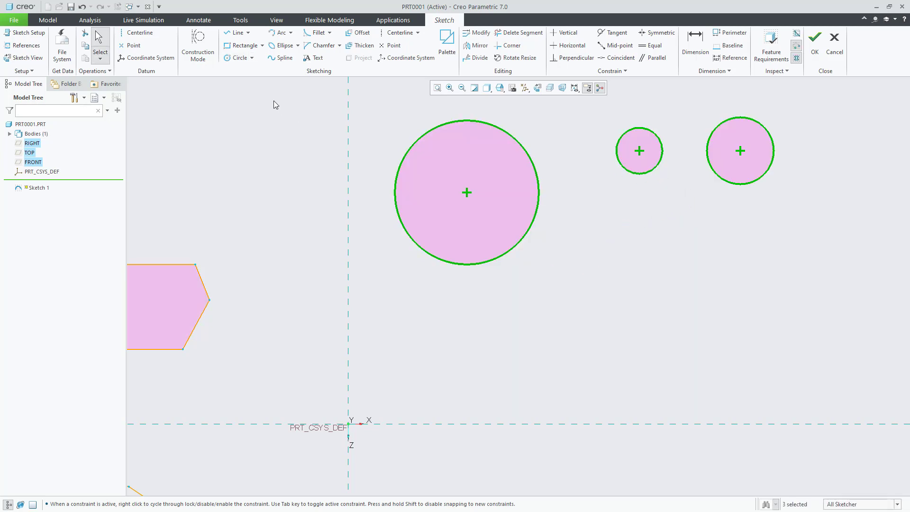
Step: Connect the large circle and the small middle circle with two outer tangent lines, one along their lower sides and one along their upper sides
click(248, 33)
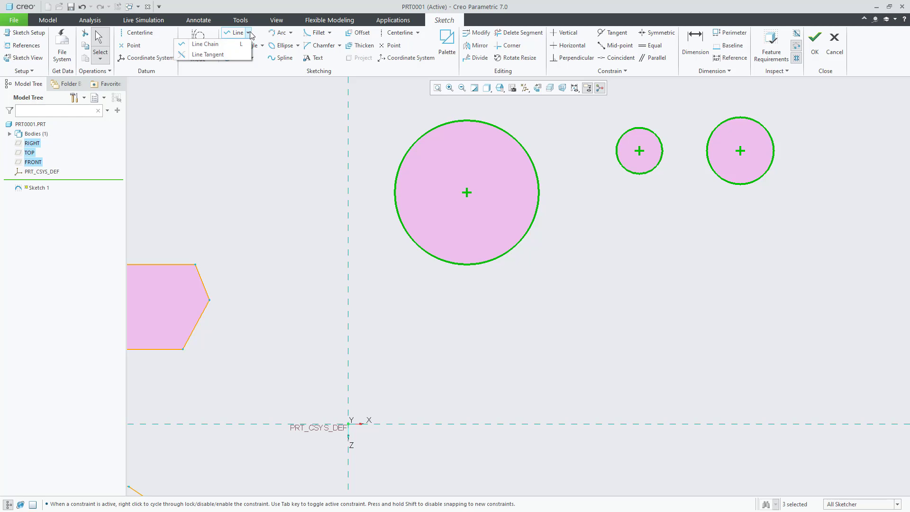
click(215, 54)
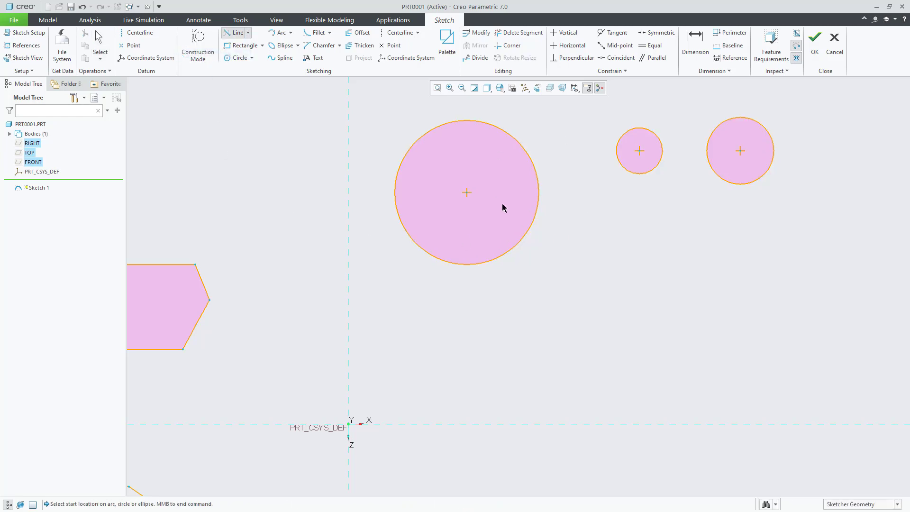
click(497, 262)
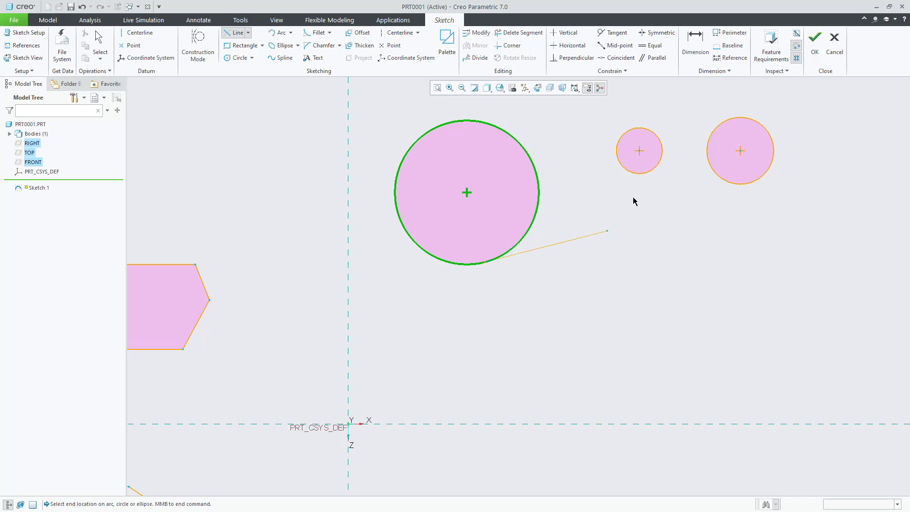
click(648, 176)
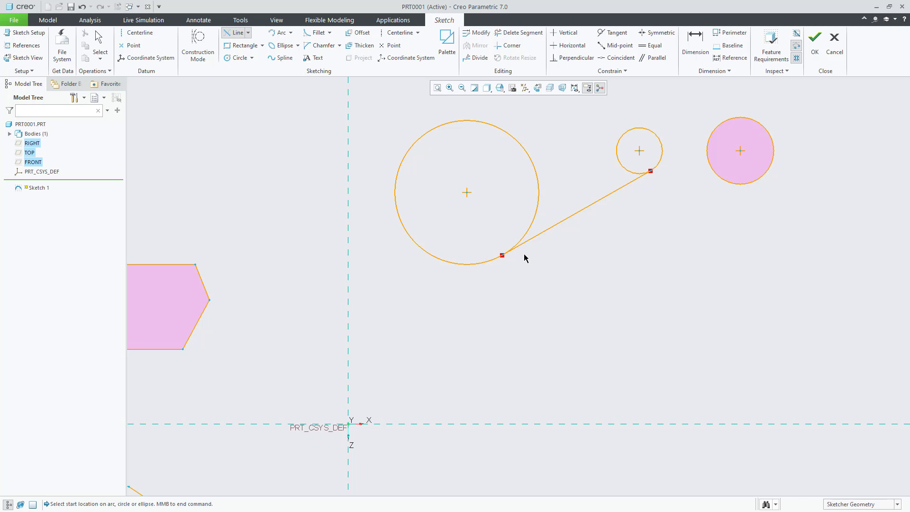
scroll(617, 162, up, 3)
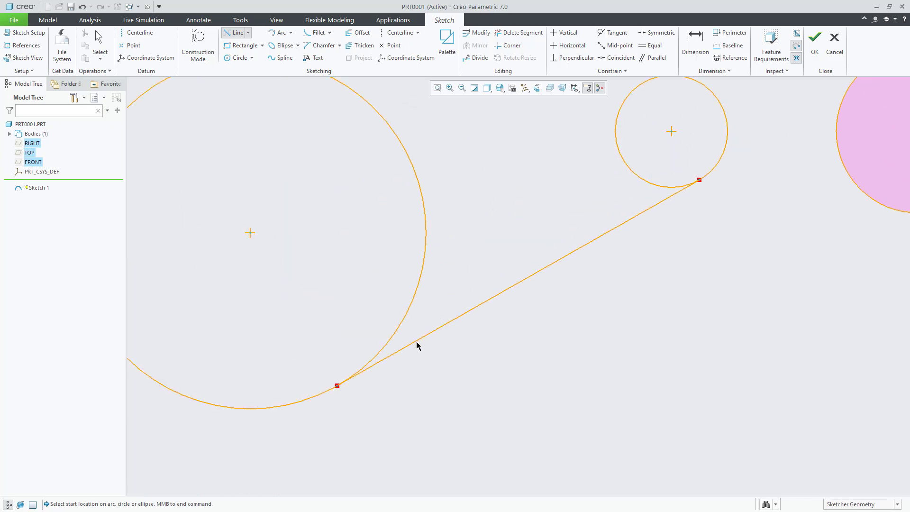
scroll(522, 290, down, 2)
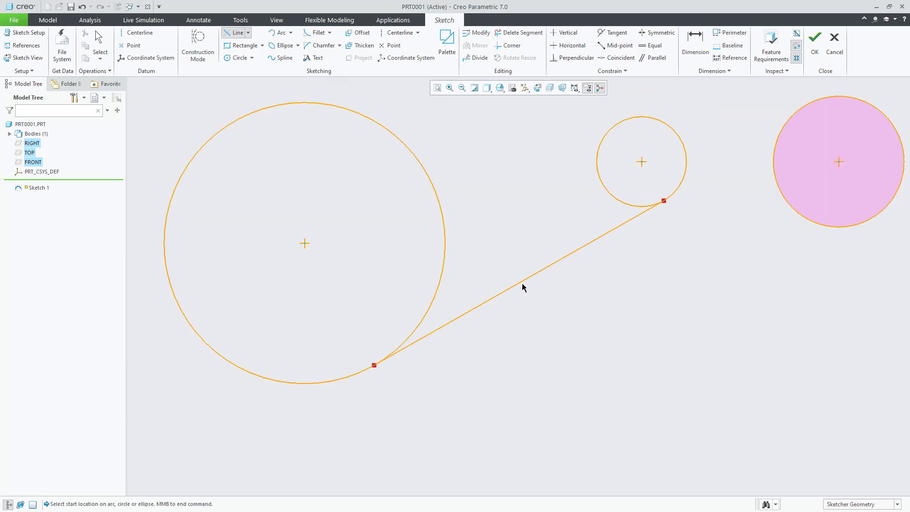
scroll(523, 288, down, 1)
scroll(525, 210, up, 3)
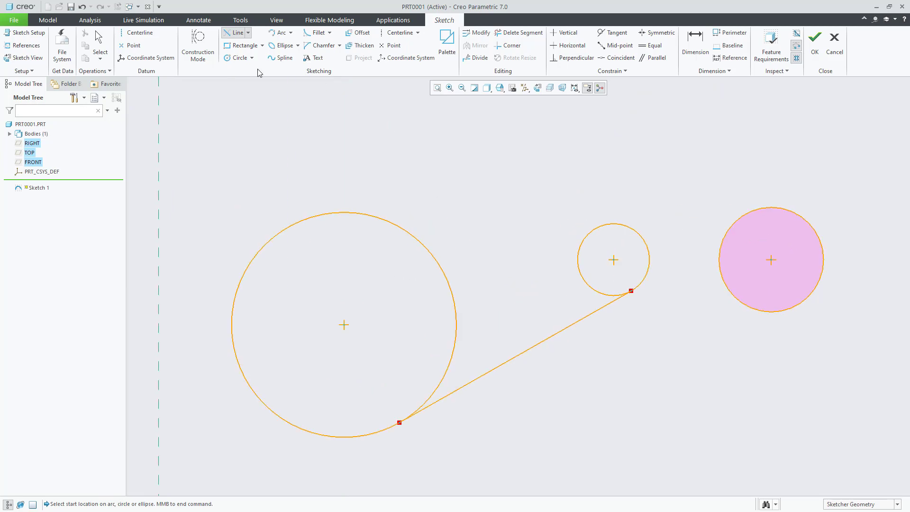
click(322, 218)
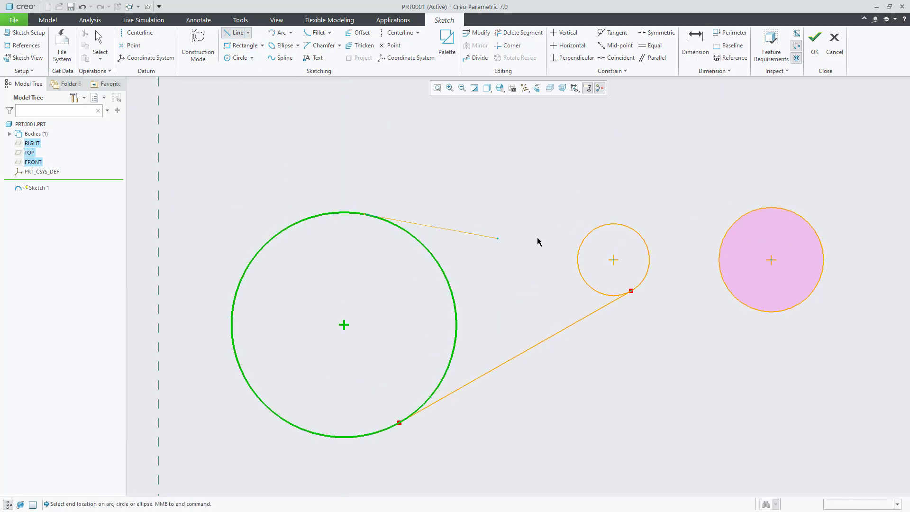
click(609, 227)
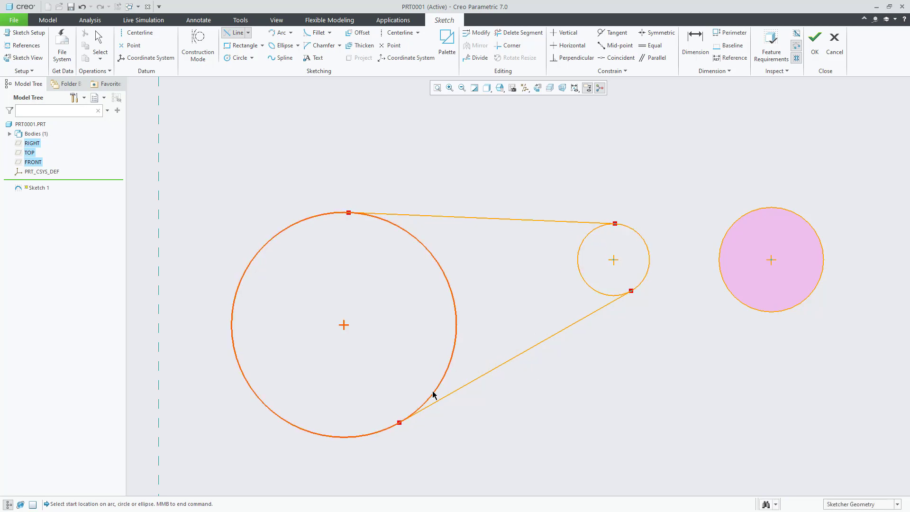
Step: Add two crossing inner tangent lines between the large circle and the small middle circle, and finish the tangent line command
click(433, 394)
click(589, 234)
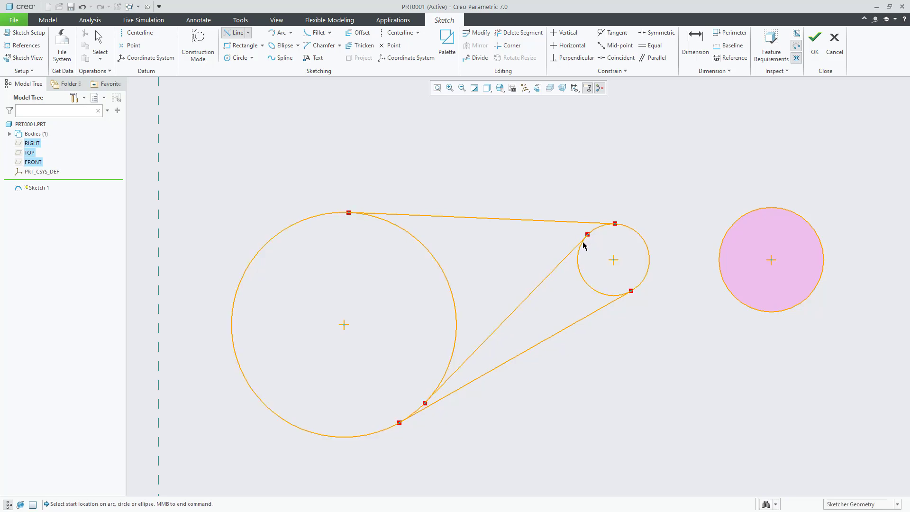
click(393, 226)
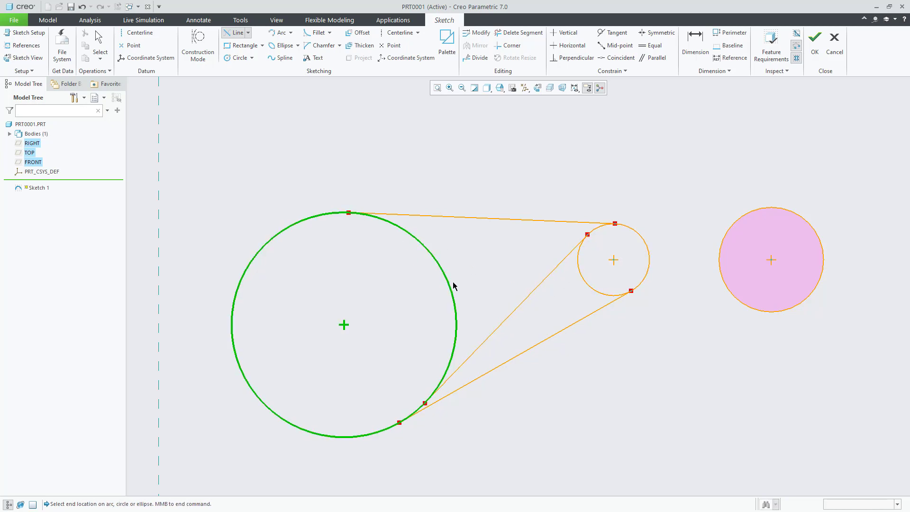
click(602, 295)
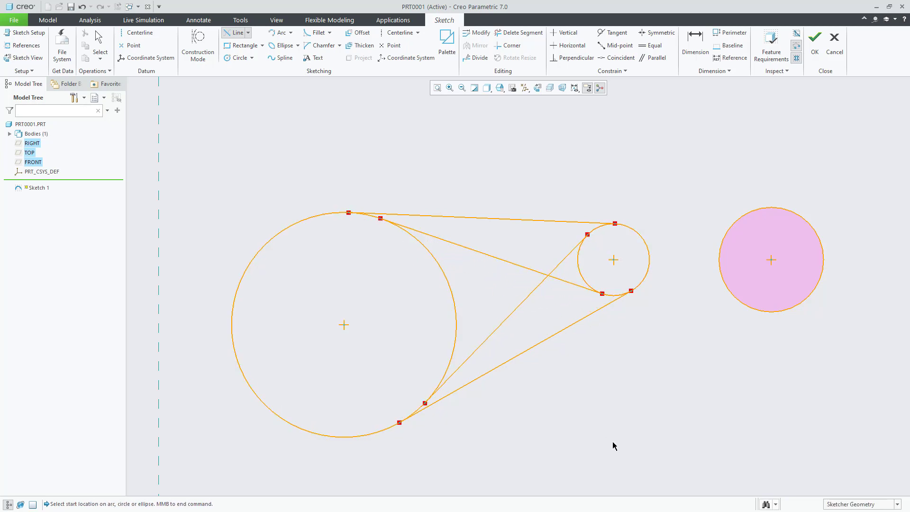
middle_click(583, 423)
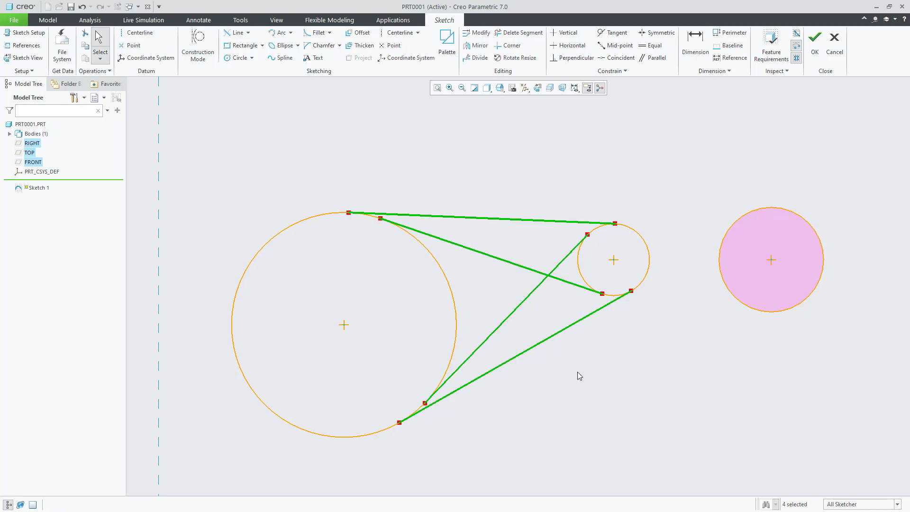
Step: Sketch three corner rectangles in the lower-right quadrant of the references: two wider than tall and a square below the second one
scroll(578, 373, down, 5)
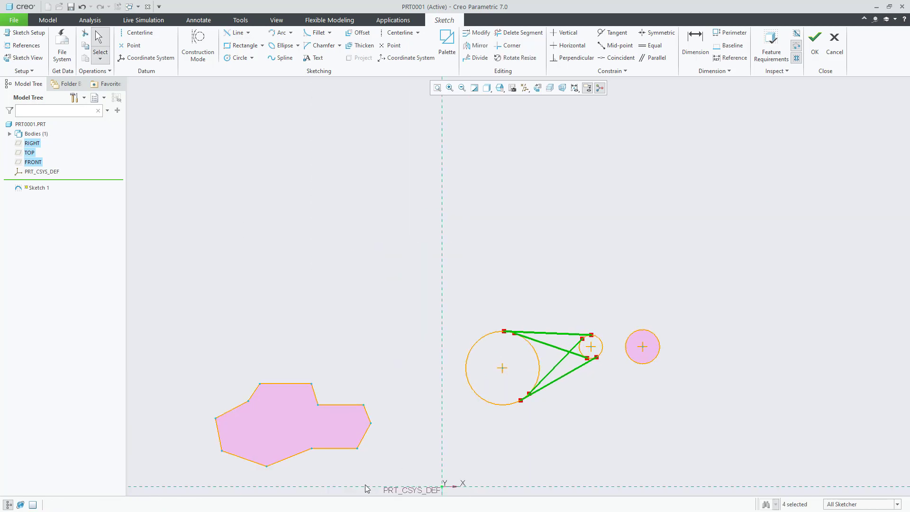
scroll(367, 489, down, 1)
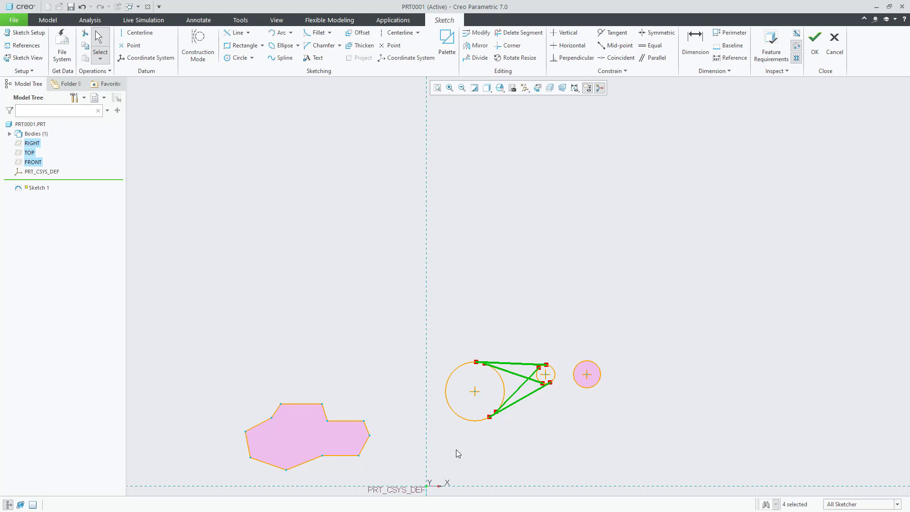
mouse_move(456, 450)
shift+middle_down()
mouse_move(506, 361)
mouse_move(521, 319)
mouse_move(518, 282)
mouse_move(369, 212)
shift+middle_up()
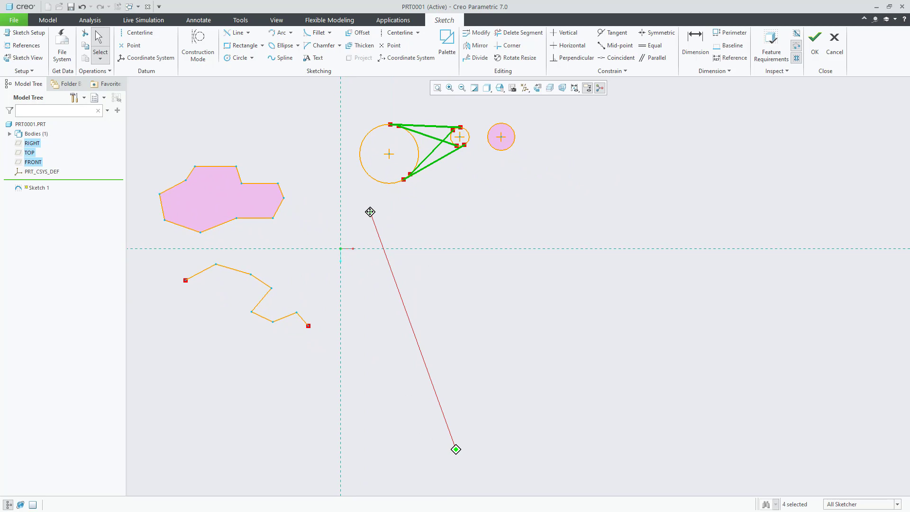
shift+middle_drag(370, 212, 369, 212)
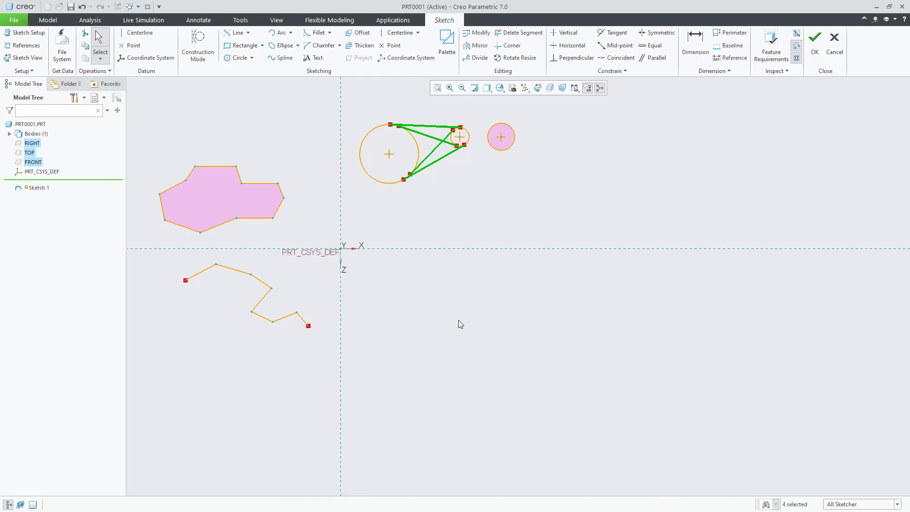
click(262, 45)
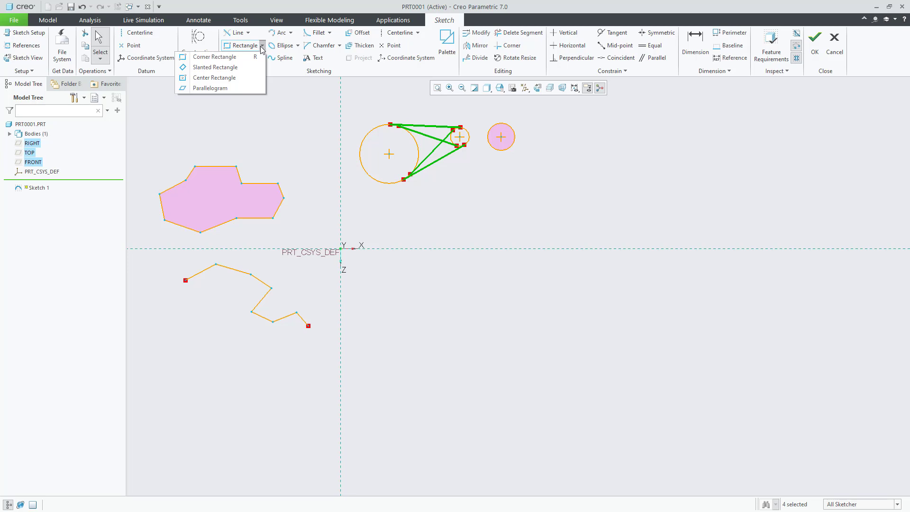
click(236, 59)
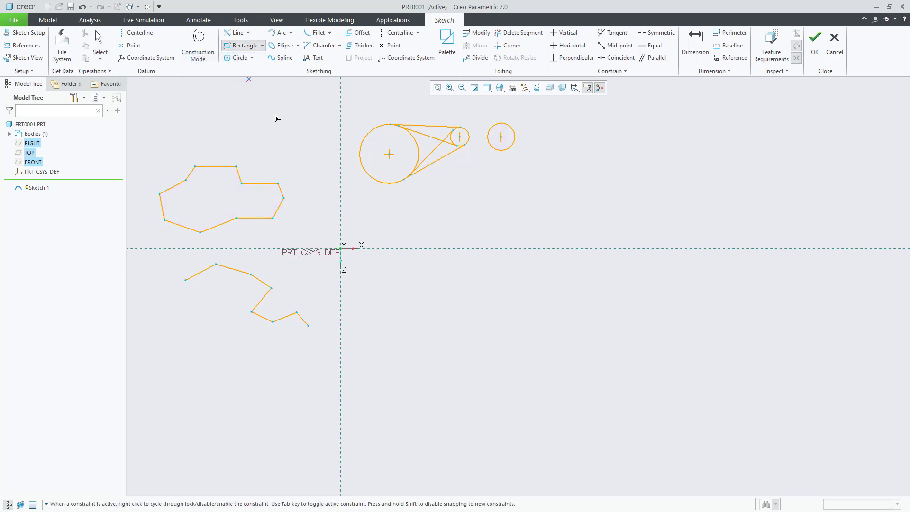
click(371, 281)
click(440, 333)
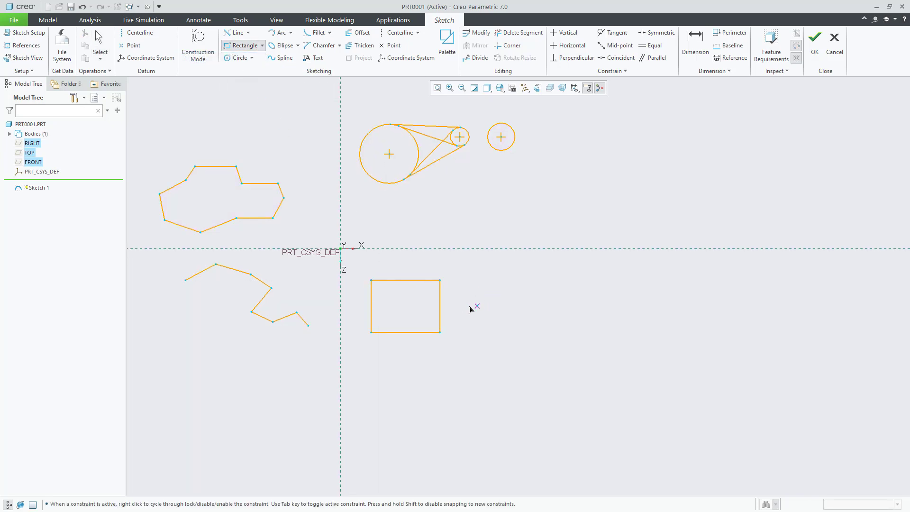
click(459, 262)
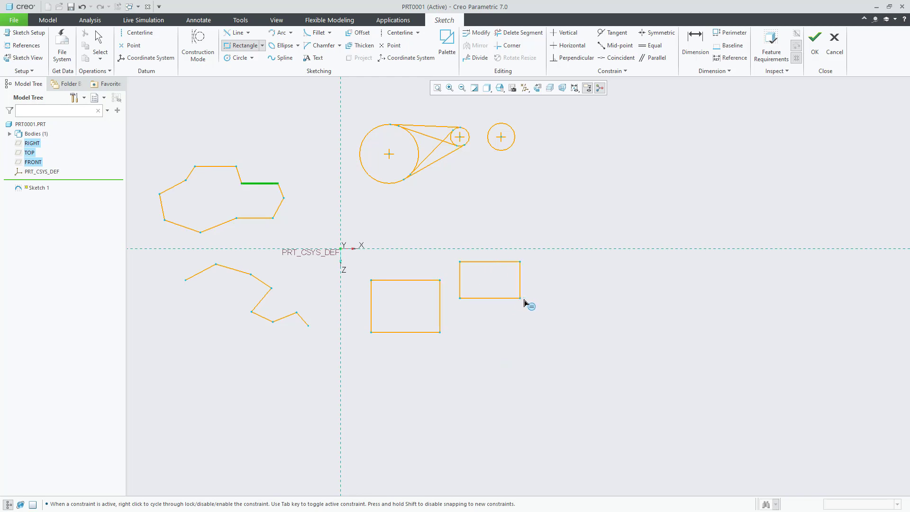
click(529, 302)
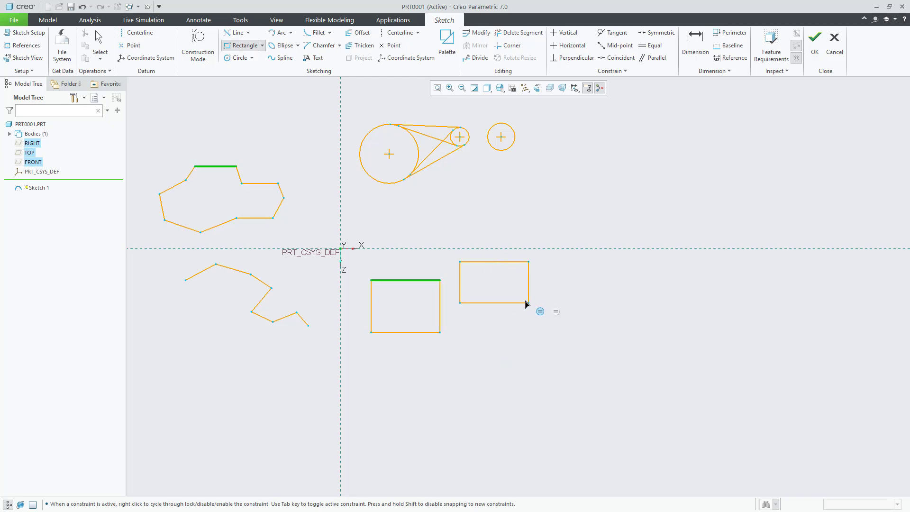
click(464, 325)
click(516, 377)
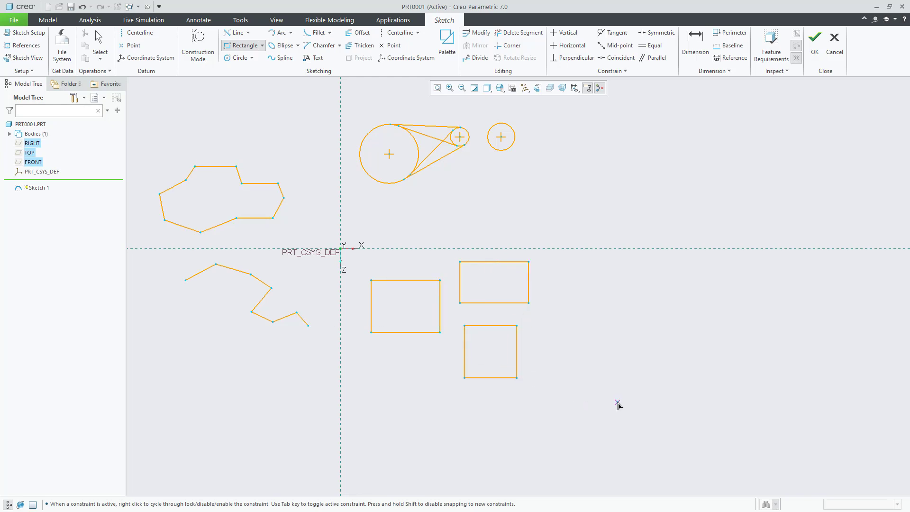
Step: Sketch a slanted rectangle in the lower-right quadrant, to the right of the upper corner rectangle, with its long sides rising to the right
click(262, 45)
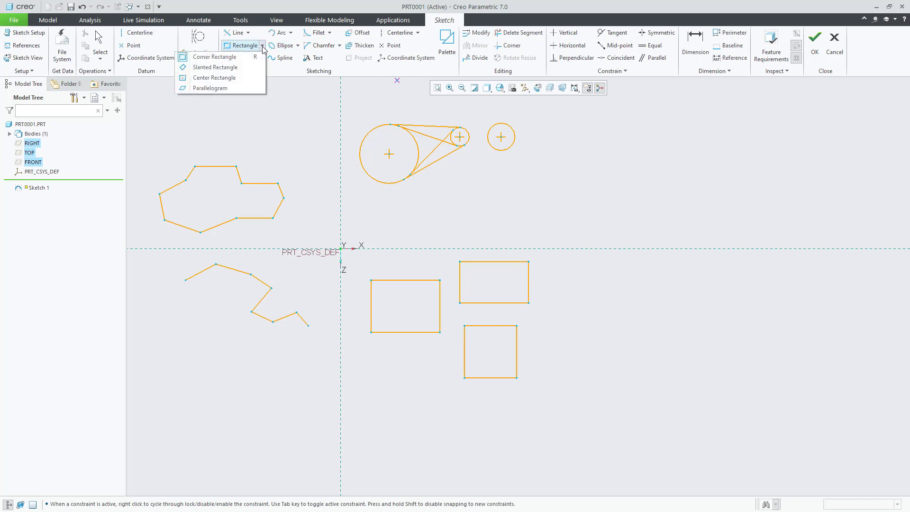
click(225, 69)
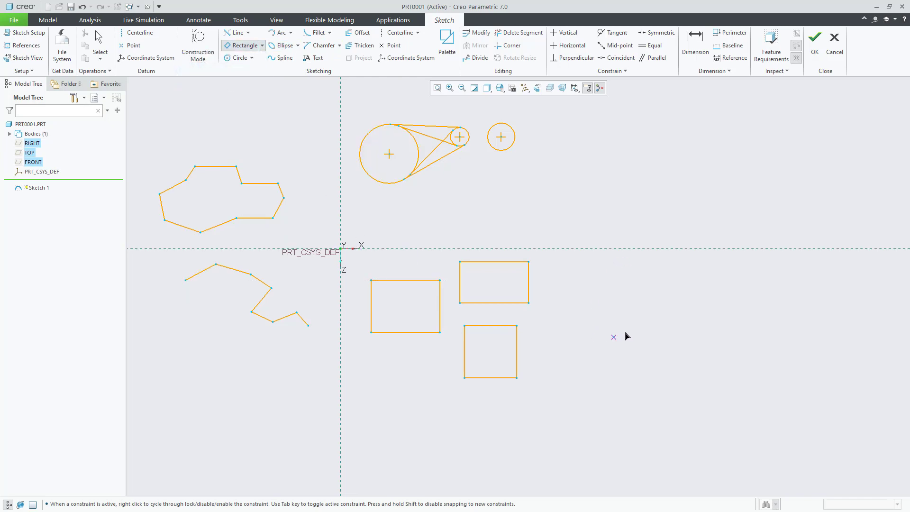
scroll(624, 331, down, 3)
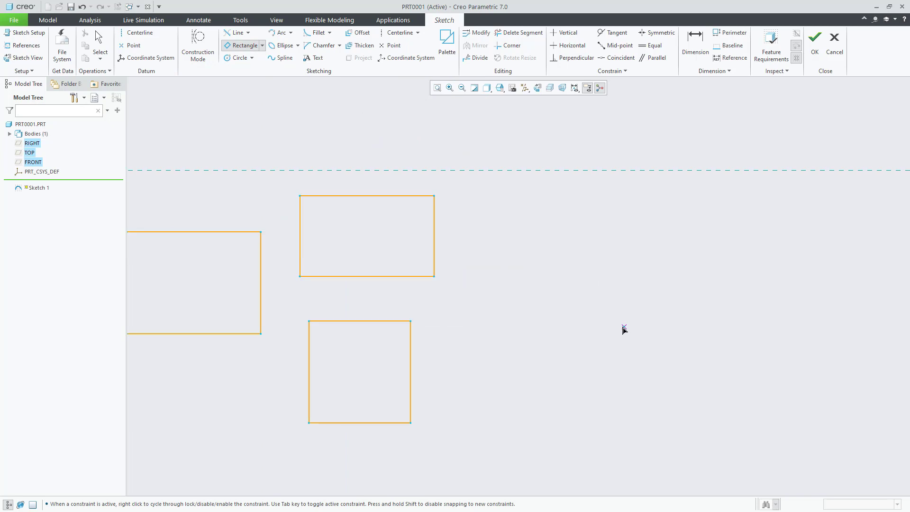
click(494, 311)
click(616, 261)
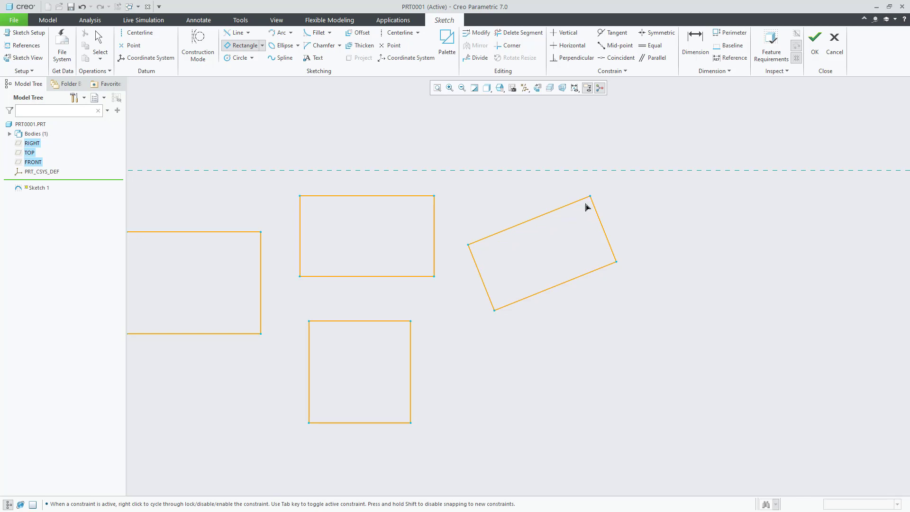
Step: Sketch a center rectangle, wider than tall, below the corner rectangle nearest the vertical reference
scroll(649, 350, down, 2)
scroll(612, 392, up, 2)
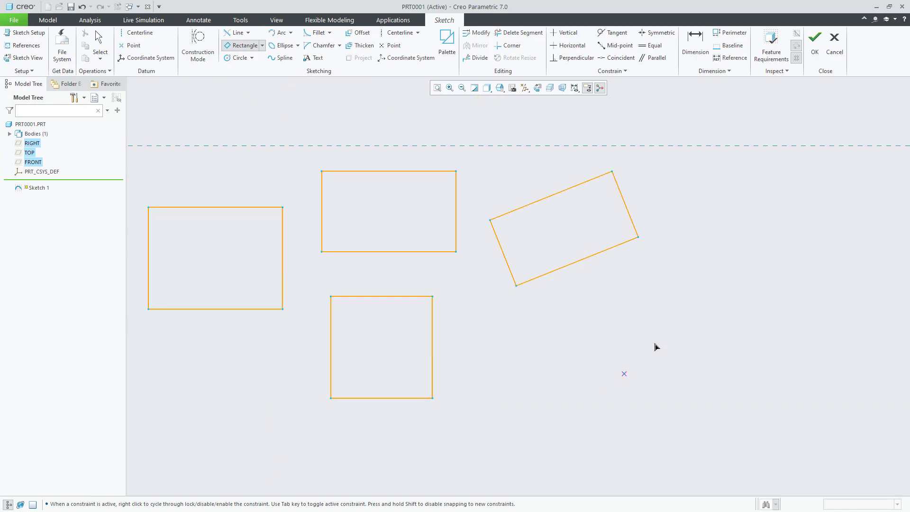
click(263, 45)
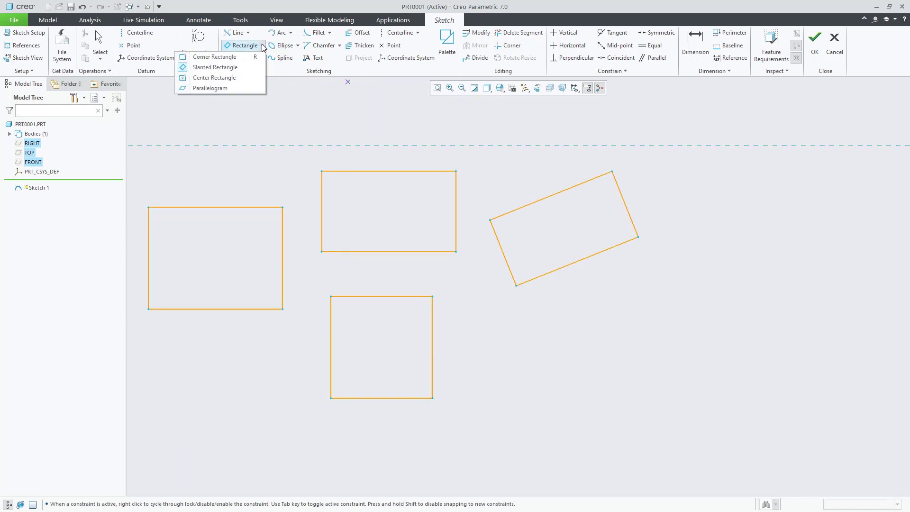
click(214, 77)
scroll(640, 270, down, 1)
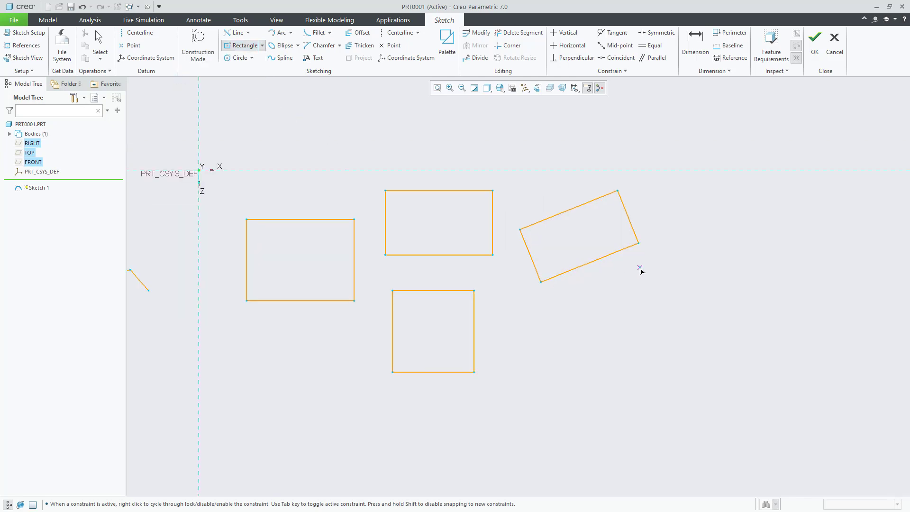
scroll(640, 270, down, 2)
scroll(575, 341, up, 5)
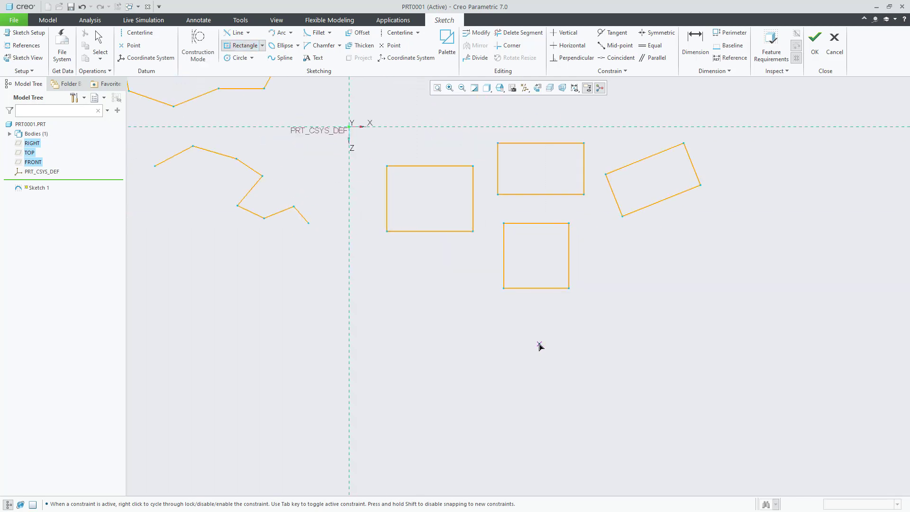
click(319, 273)
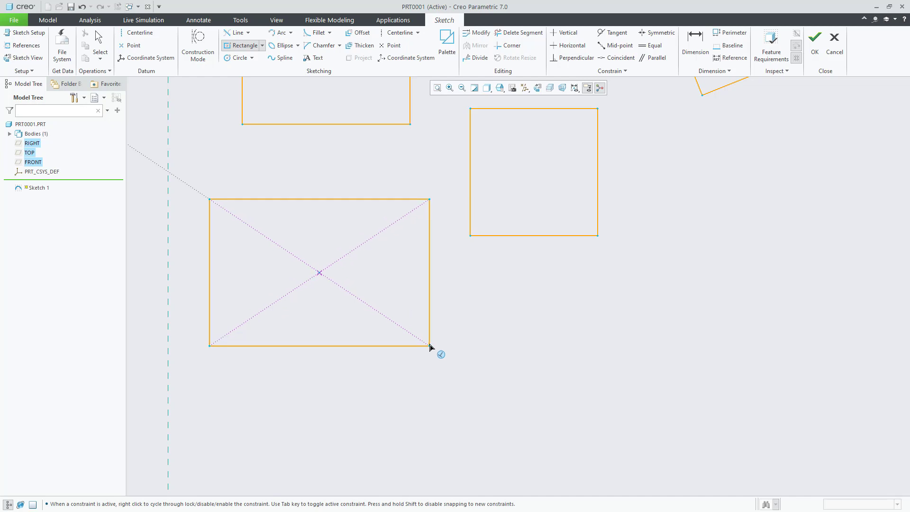
scroll(518, 339, down, 3)
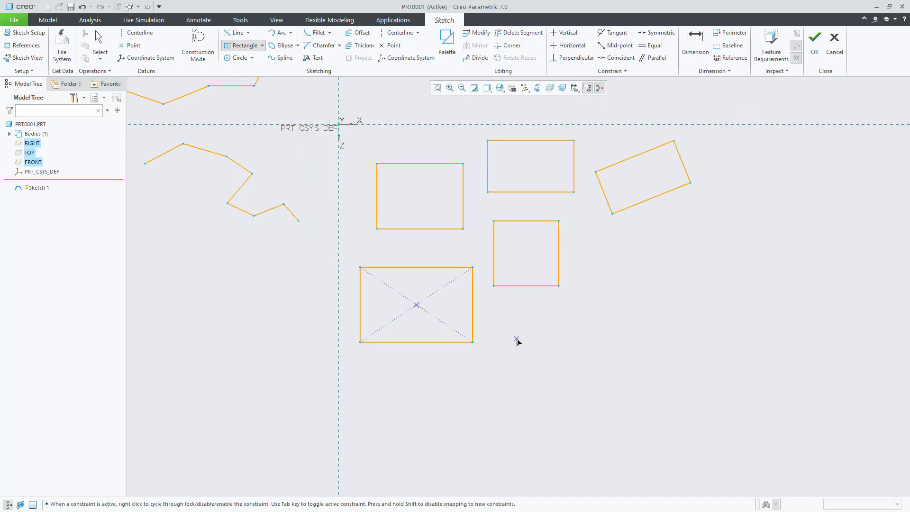
Step: Sketch a parallelogram with a horizontal base below the slanted rectangle, its upper side shifted to the right
scroll(731, 305, up, 2)
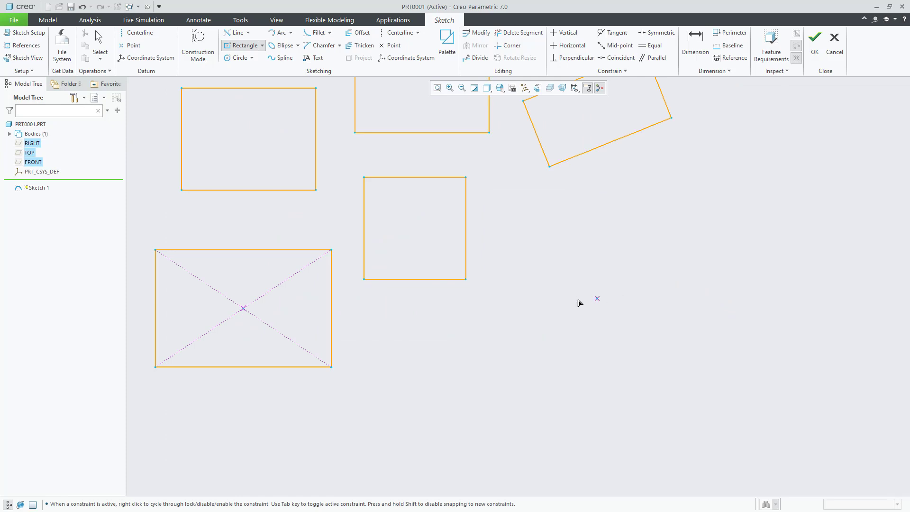
scroll(550, 304, down, 1)
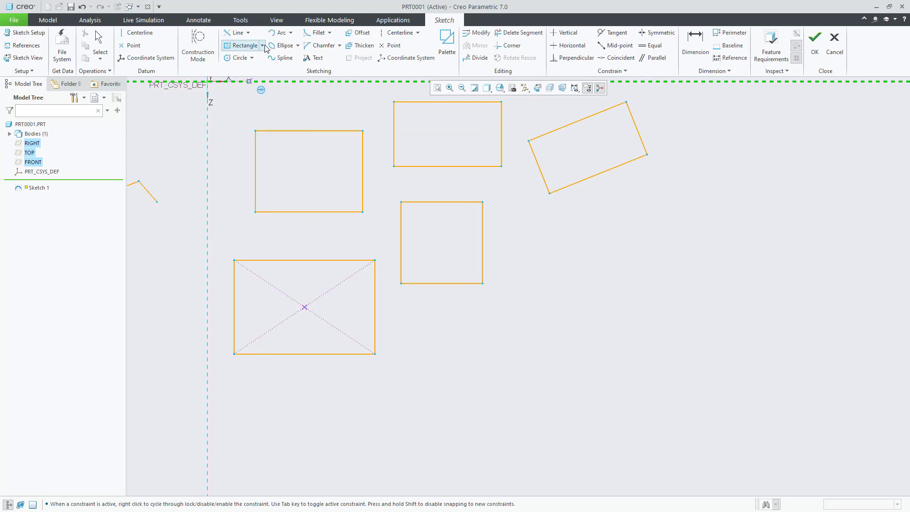
click(262, 46)
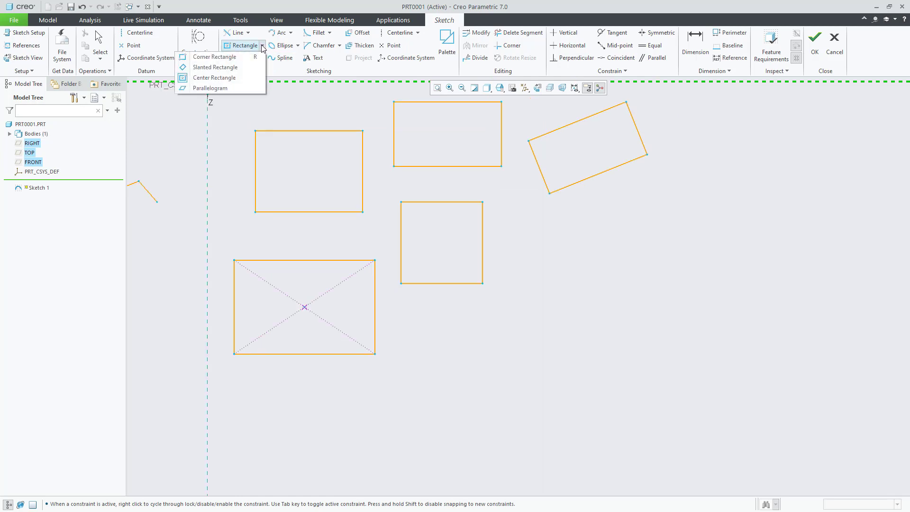
click(210, 89)
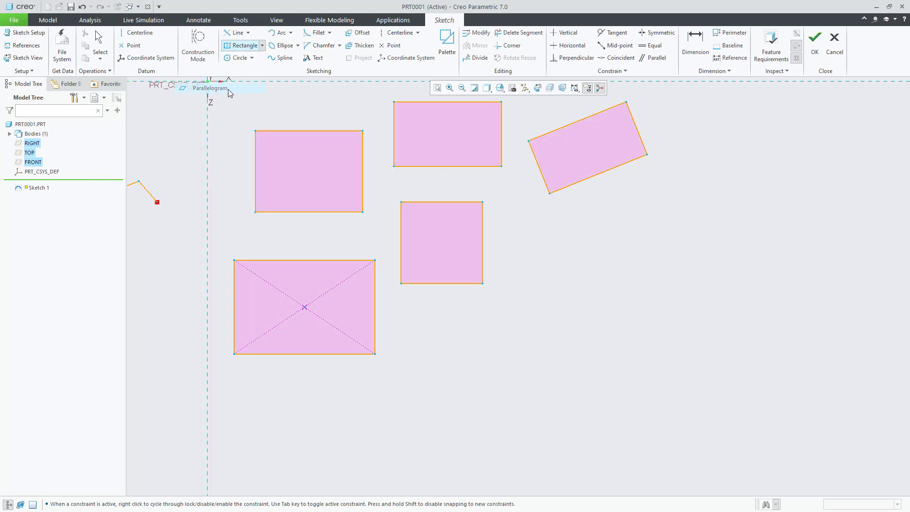
click(540, 334)
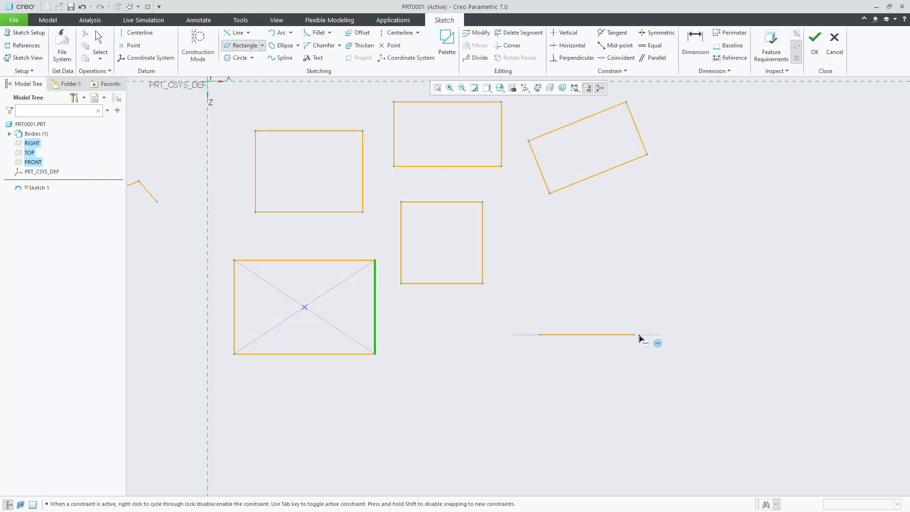
click(690, 335)
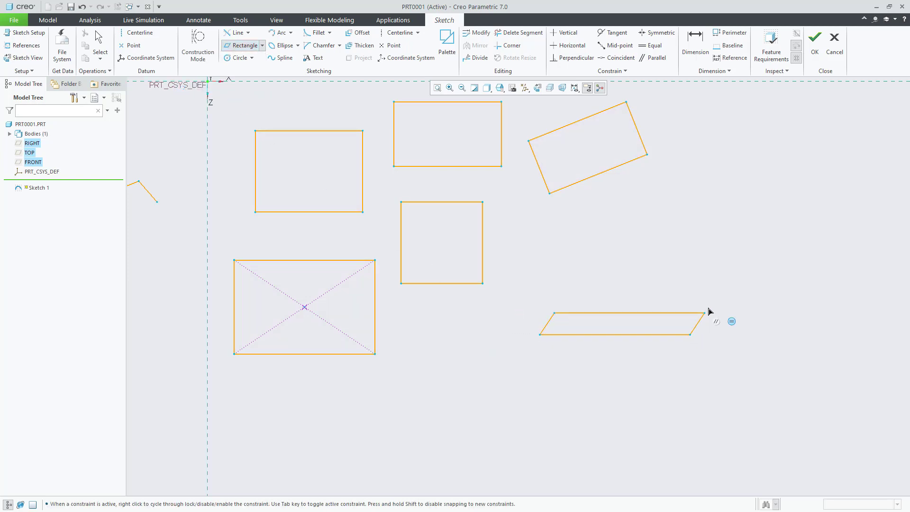
click(700, 249)
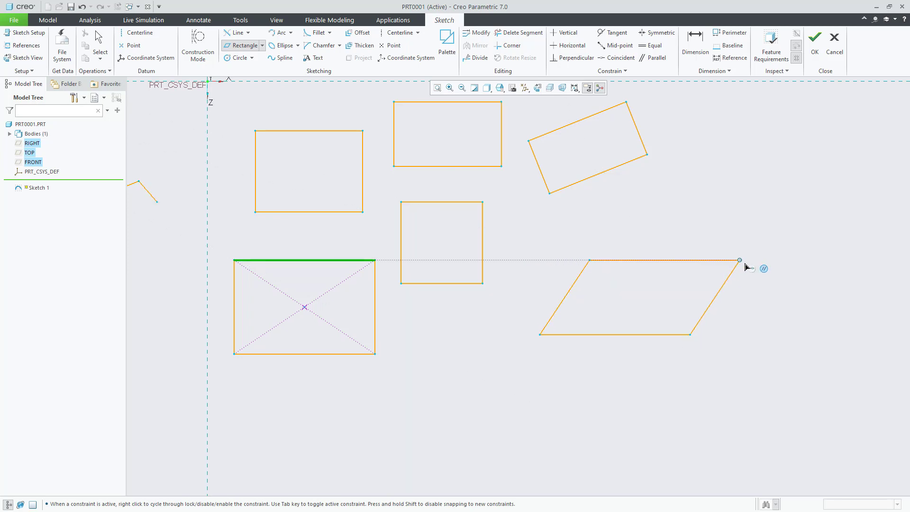
click(746, 264)
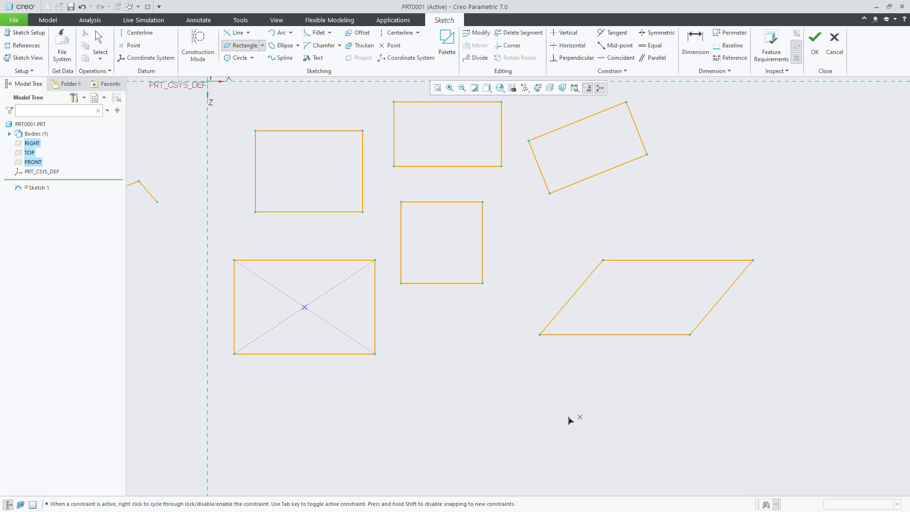
Step: Add four progressively larger concentric circles around the isolated small circle in the upper-right quadrant, and finish the Concentric circle command
scroll(623, 399, up, 4)
scroll(423, 202, down, 4)
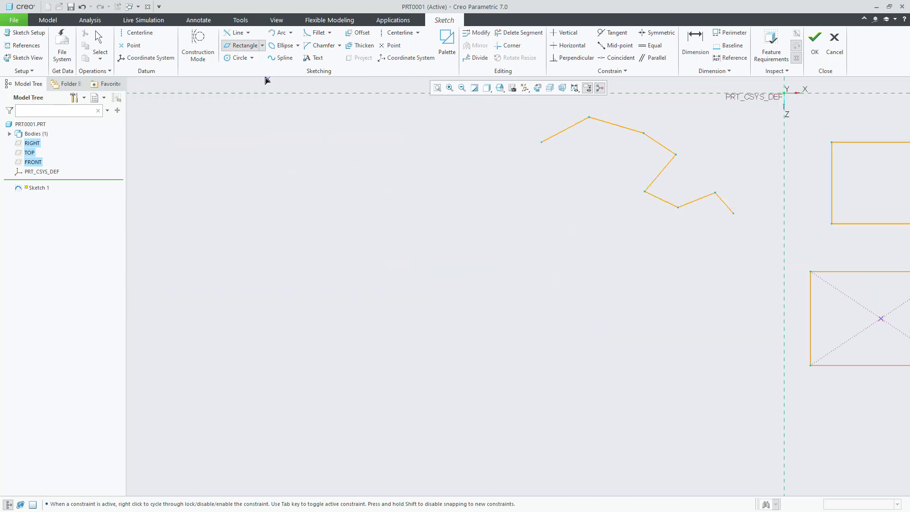
scroll(400, 272, up, 4)
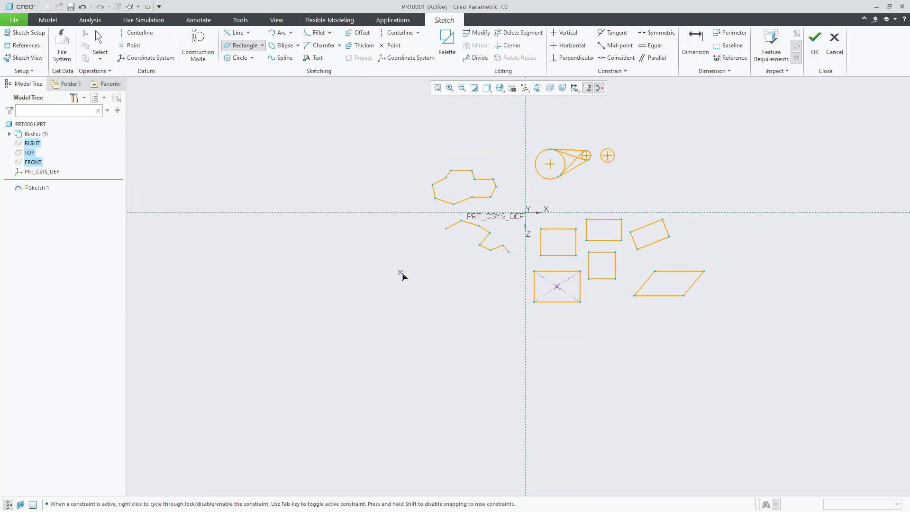
scroll(391, 260, down, 4)
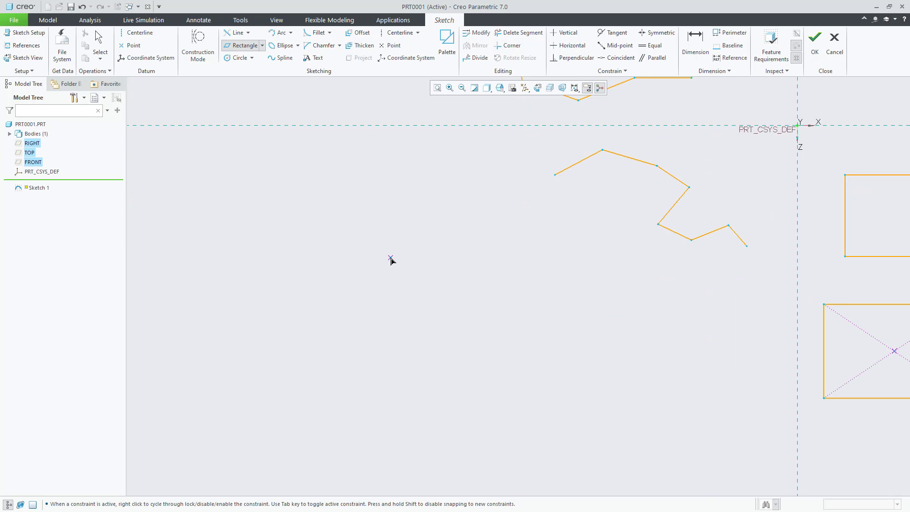
click(252, 58)
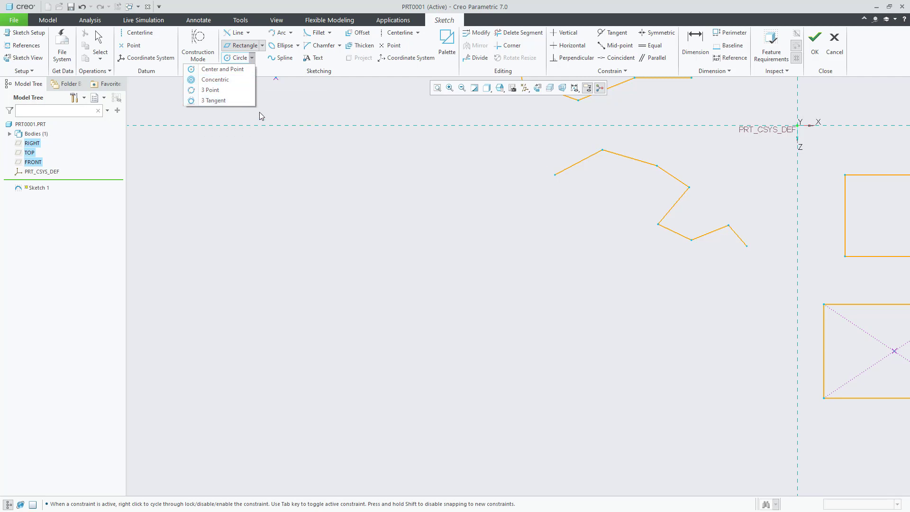
click(215, 80)
scroll(635, 288, down, 3)
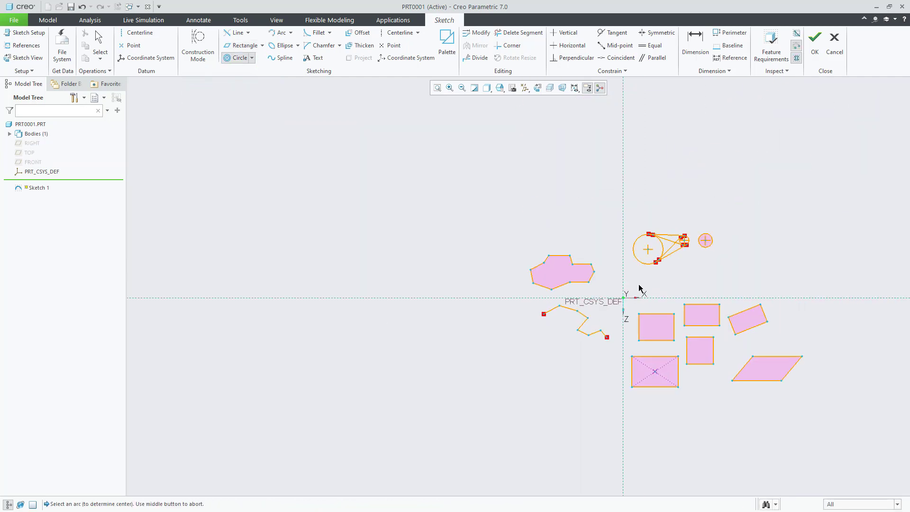
scroll(711, 241, up, 8)
scroll(698, 237, up, 1)
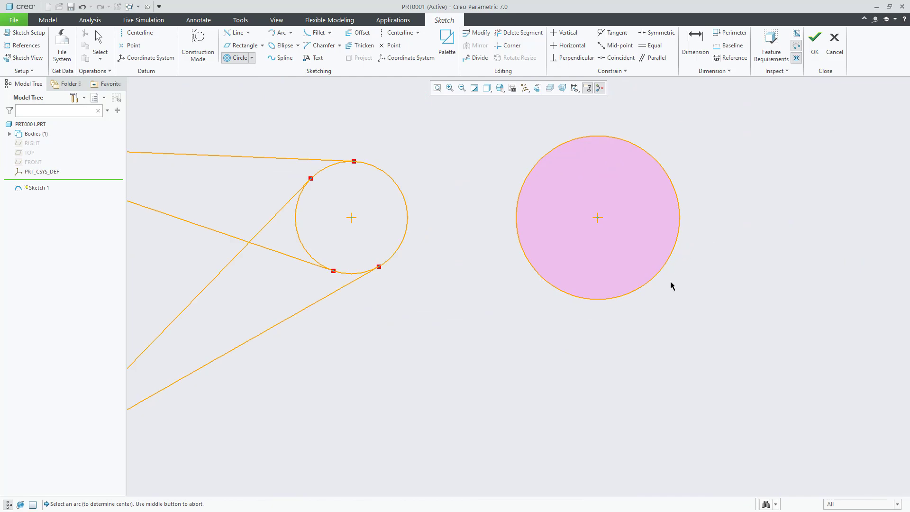
click(653, 280)
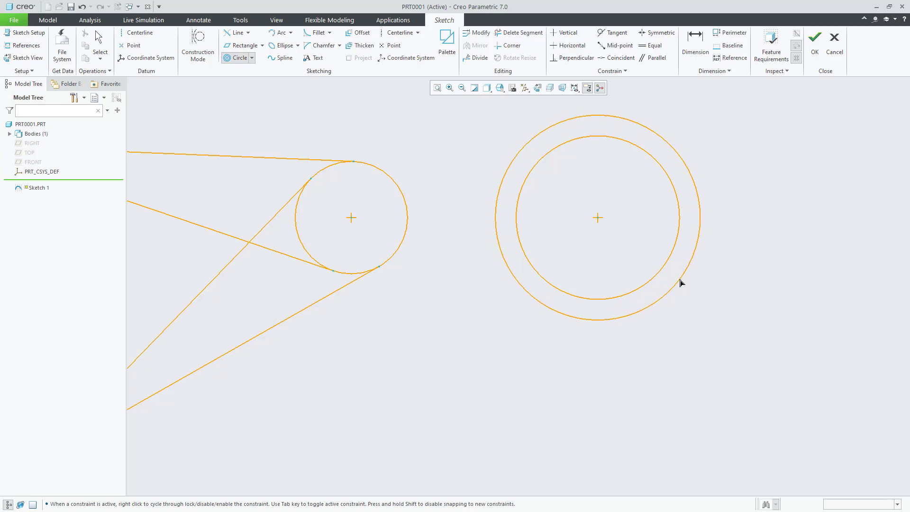
click(682, 283)
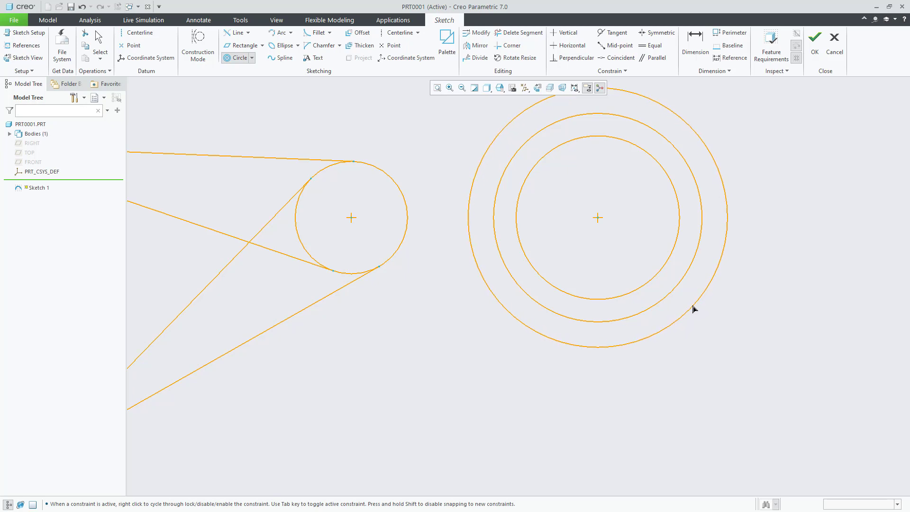
click(694, 308)
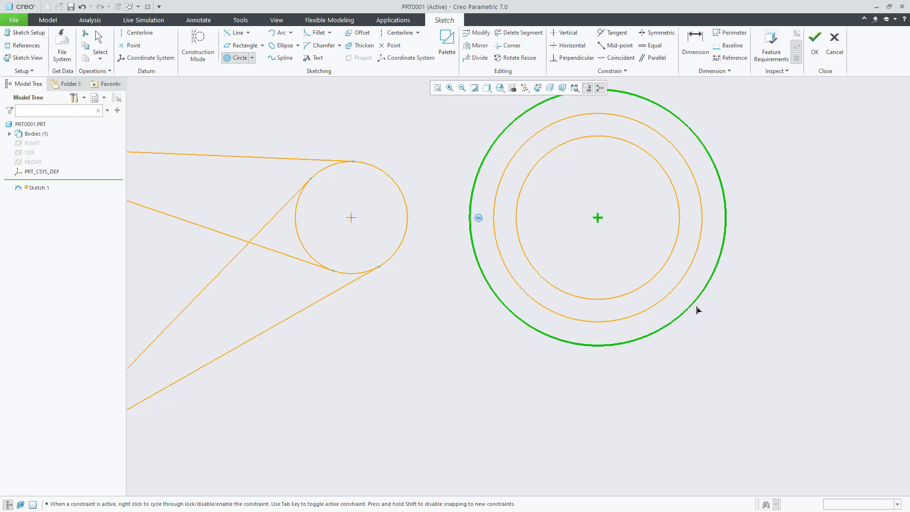
click(715, 327)
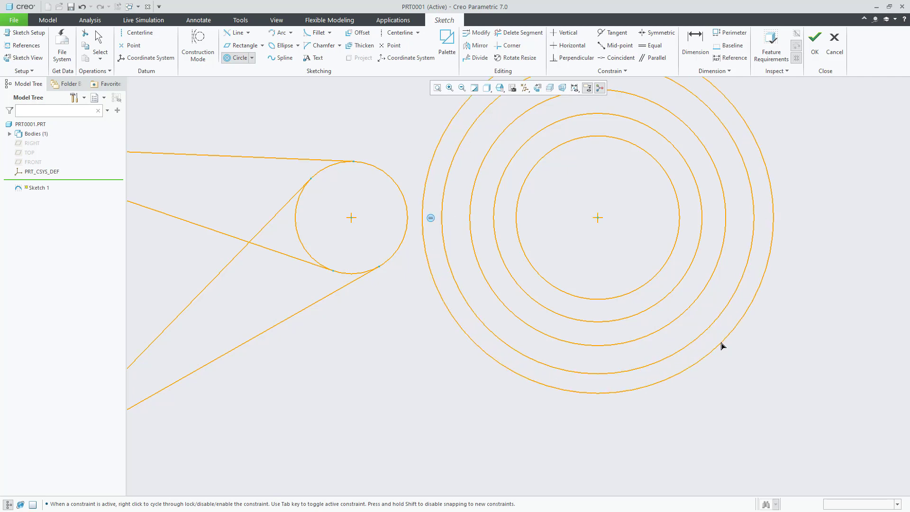
click(723, 350)
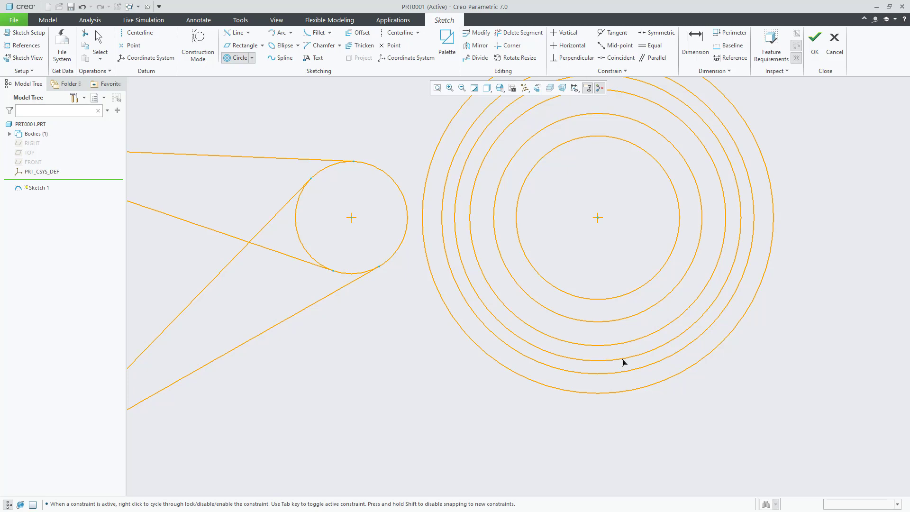
middle_click(623, 363)
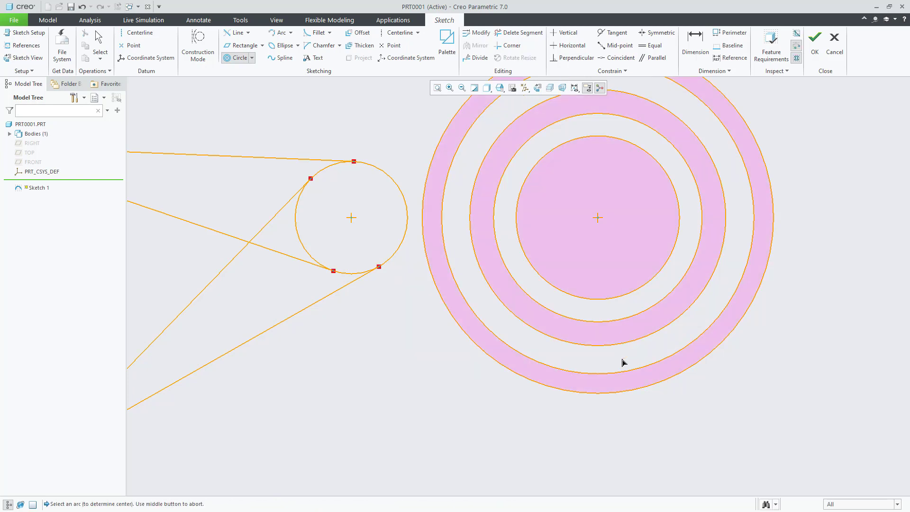
middle_click(749, 415)
Step: Select the closed line chain in the upper-left quadrant, zoom to the selection, and refit the view to the whole sketch
scroll(856, 341, down, 2)
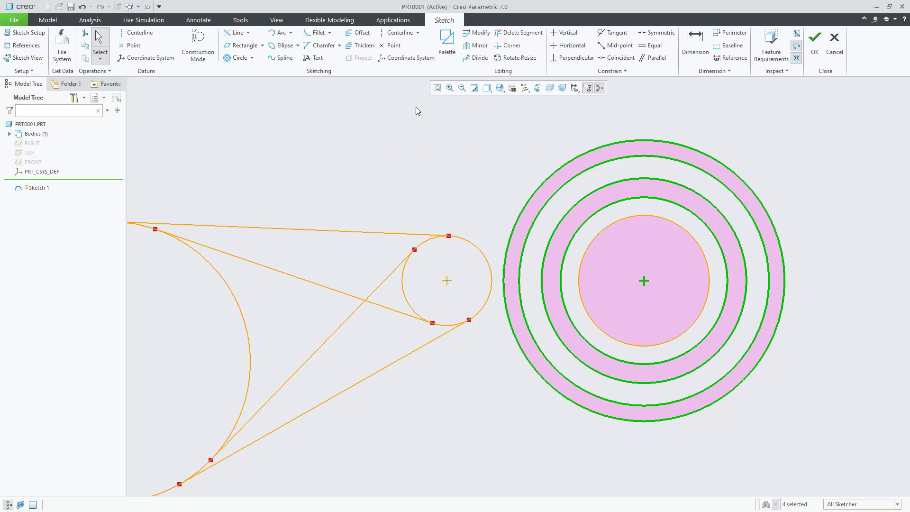
click(438, 89)
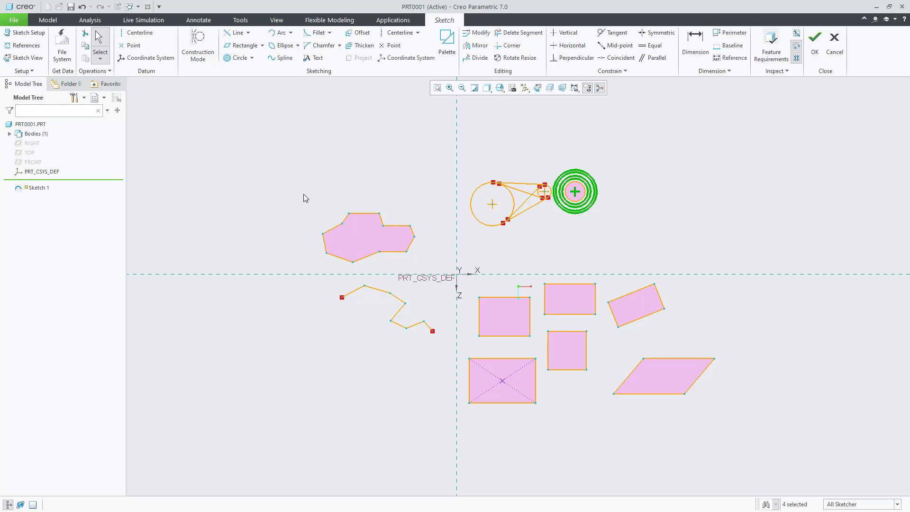
mouse_move(304, 195)
mouse_down()
mouse_move(432, 268)
mouse_move(291, 211)
mouse_move(291, 196)
mouse_up()
click(427, 262)
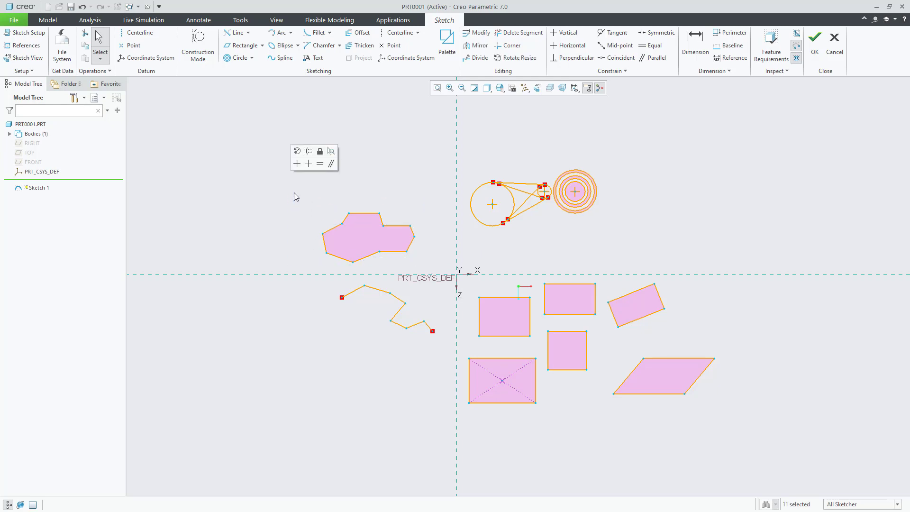
click(332, 151)
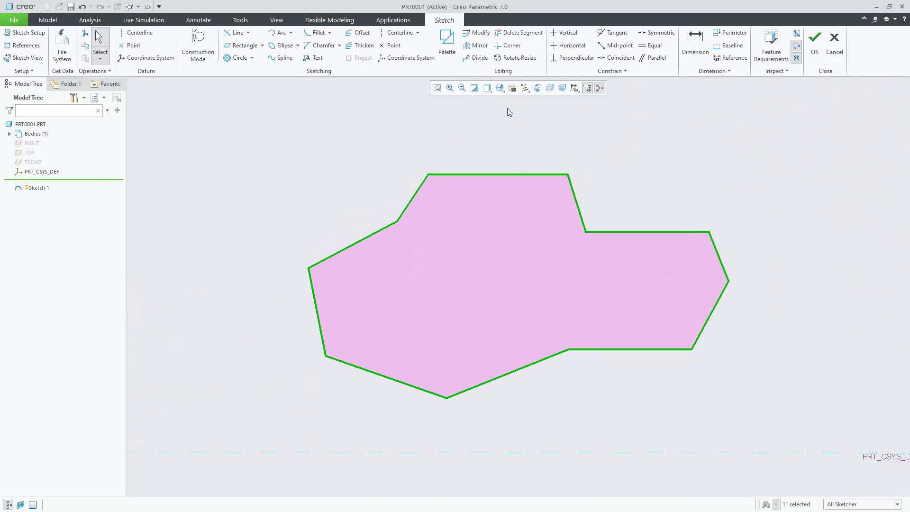
click(439, 90)
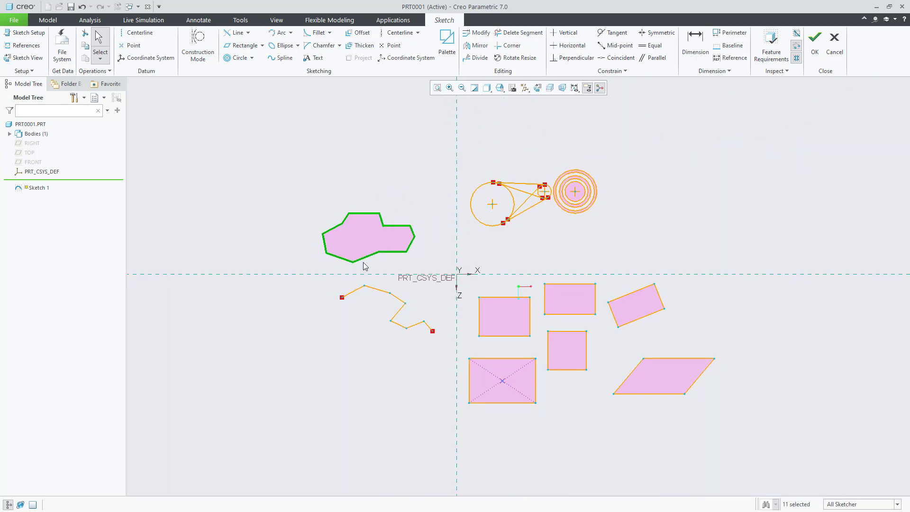
Step: Sketch a 3 Point circle in the empty area below and to the left of the open line chain
scroll(279, 399, up, 2)
scroll(248, 394, down, 6)
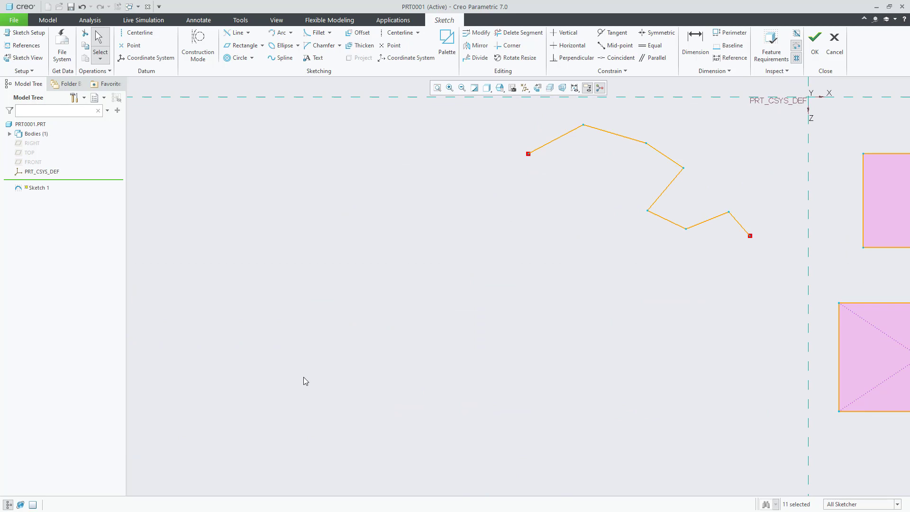
click(252, 57)
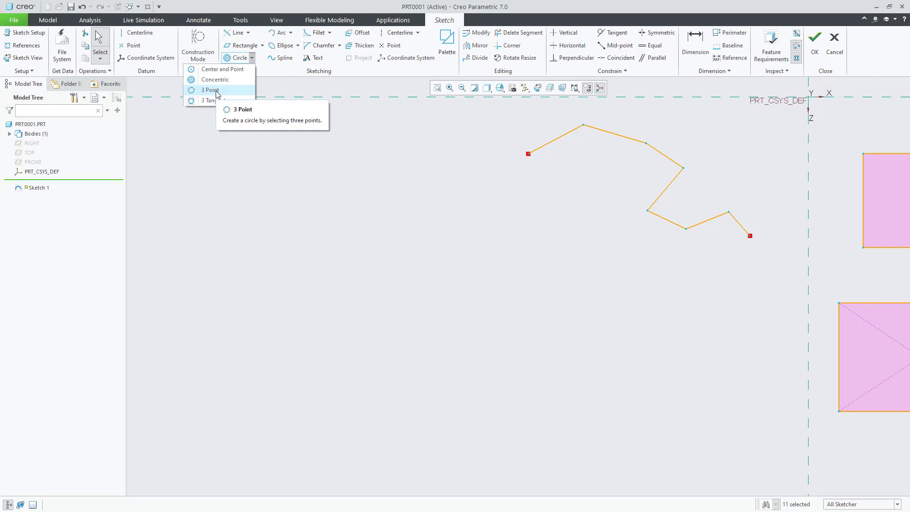
click(210, 90)
scroll(474, 289, down, 2)
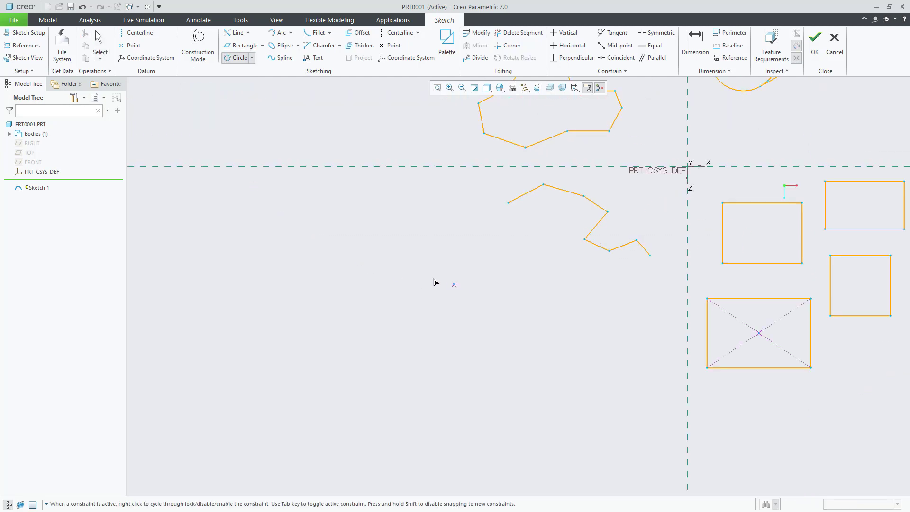
scroll(378, 254, up, 2)
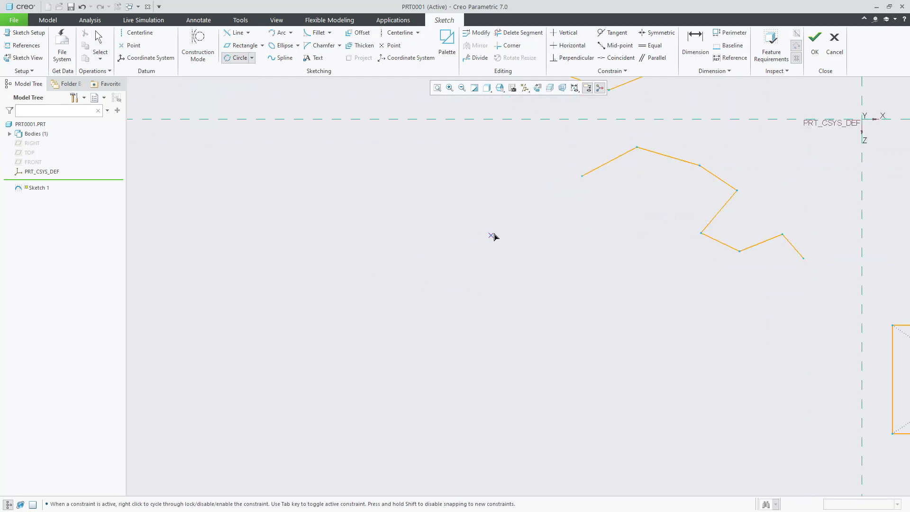
click(404, 295)
click(495, 379)
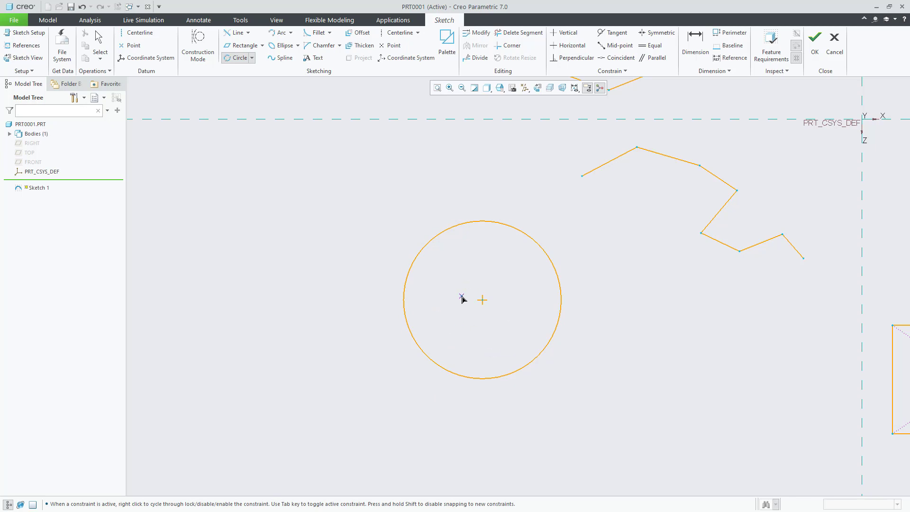
Step: Sketch a 3 Point circle through both endpoints of the open line chain's first segment, centered on that segment's midpoint
scroll(522, 350, down, 5)
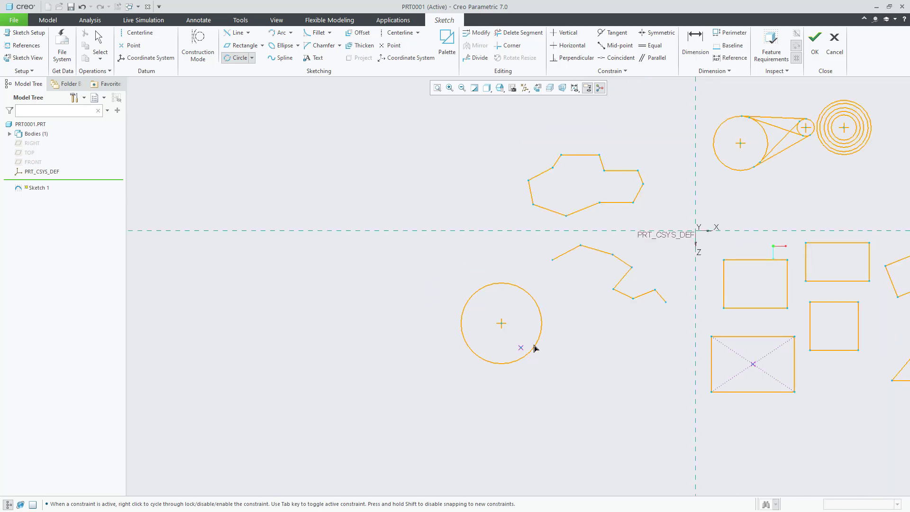
scroll(583, 330, up, 2)
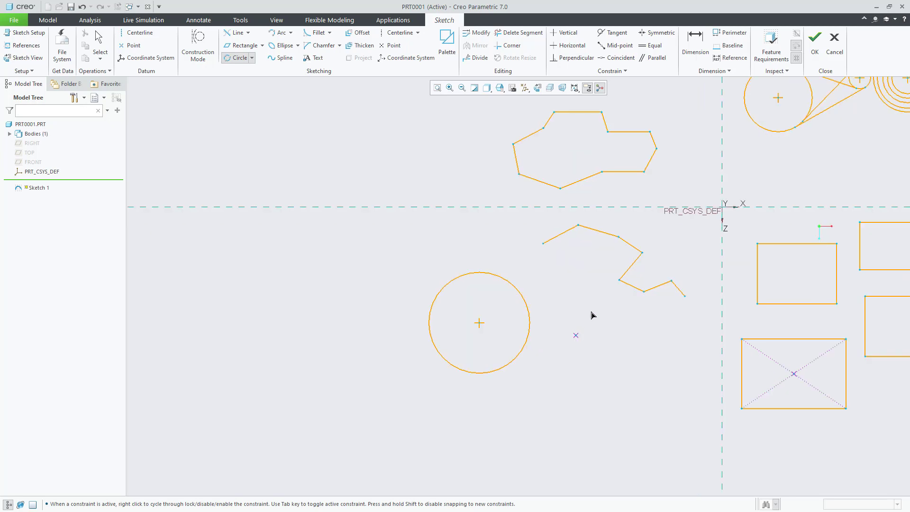
scroll(603, 254, up, 10)
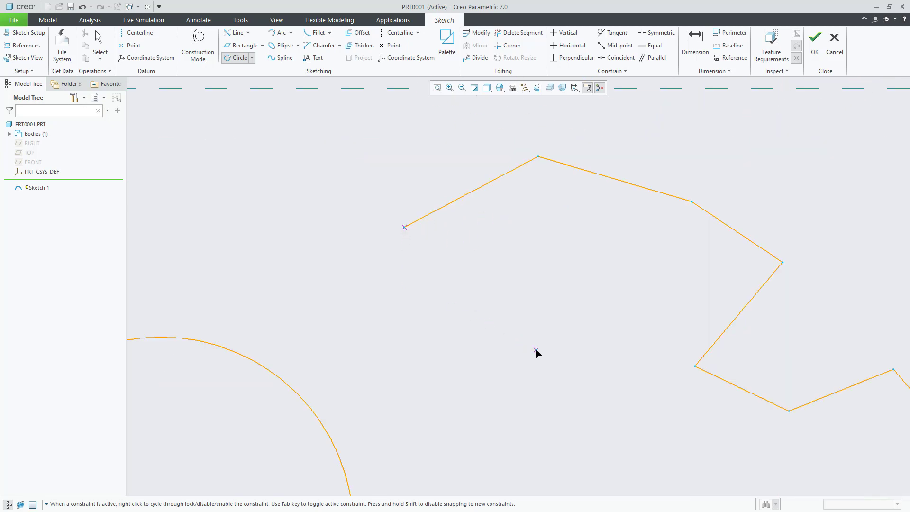
click(538, 157)
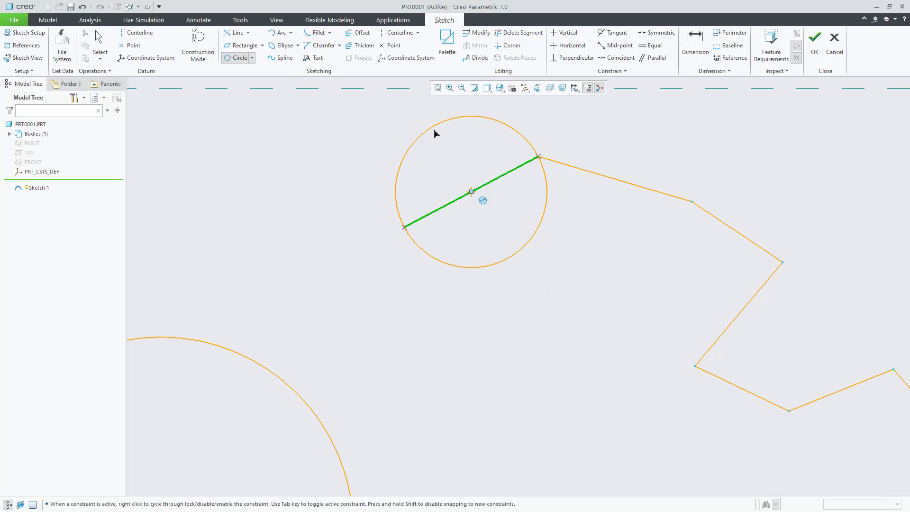
click(435, 132)
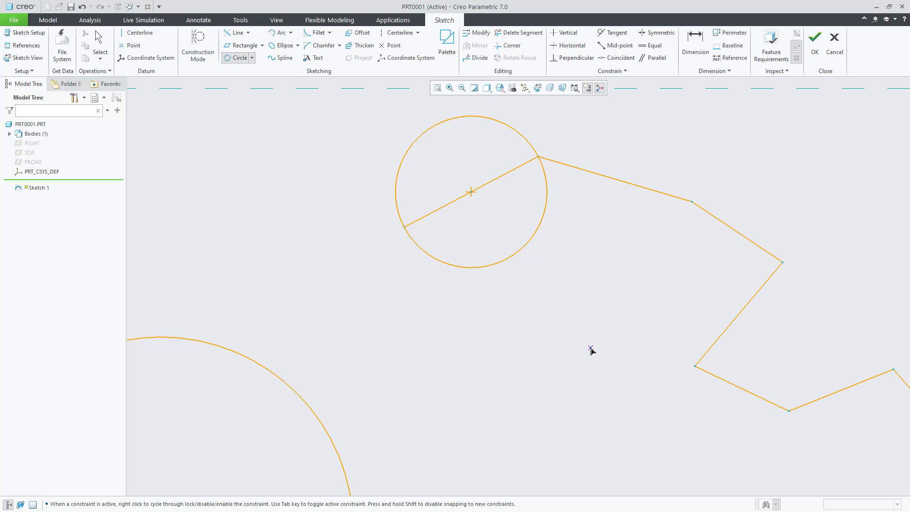
Step: Sketch a Center and Point circle, slightly smaller than the large 3 Point circle, below and to the left of it
scroll(534, 368, down, 5)
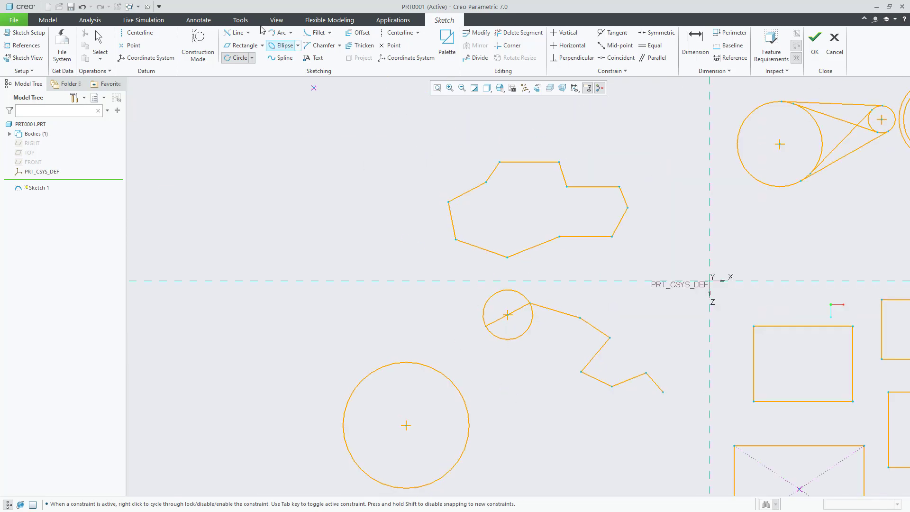
click(252, 58)
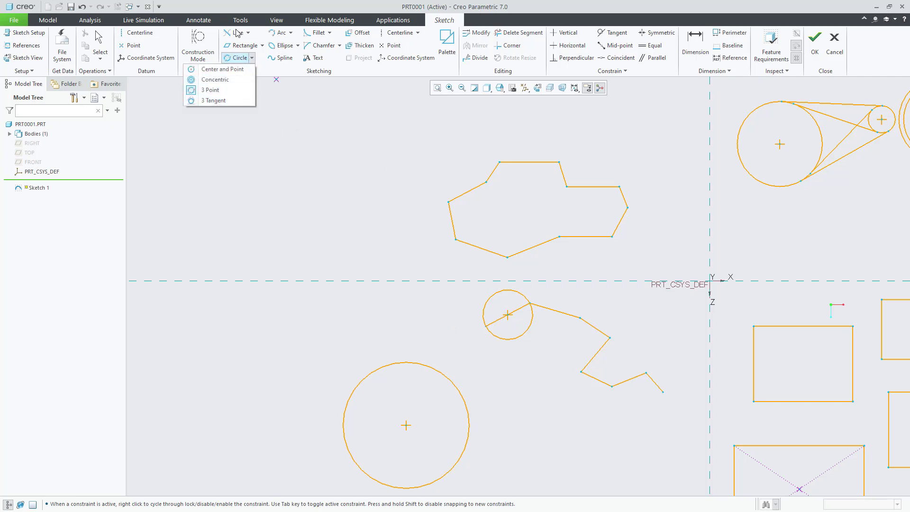
click(214, 70)
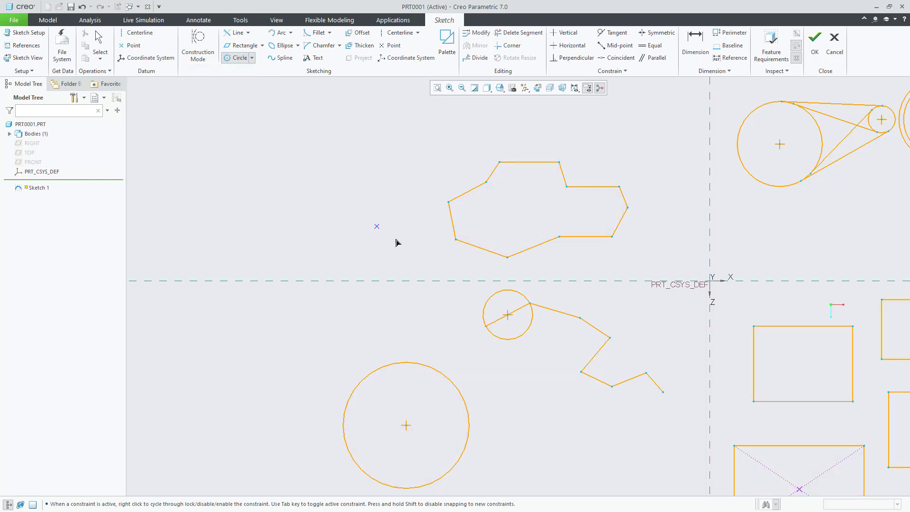
scroll(382, 266, up, 1)
scroll(390, 261, down, 7)
scroll(415, 339, up, 7)
scroll(428, 307, up, 1)
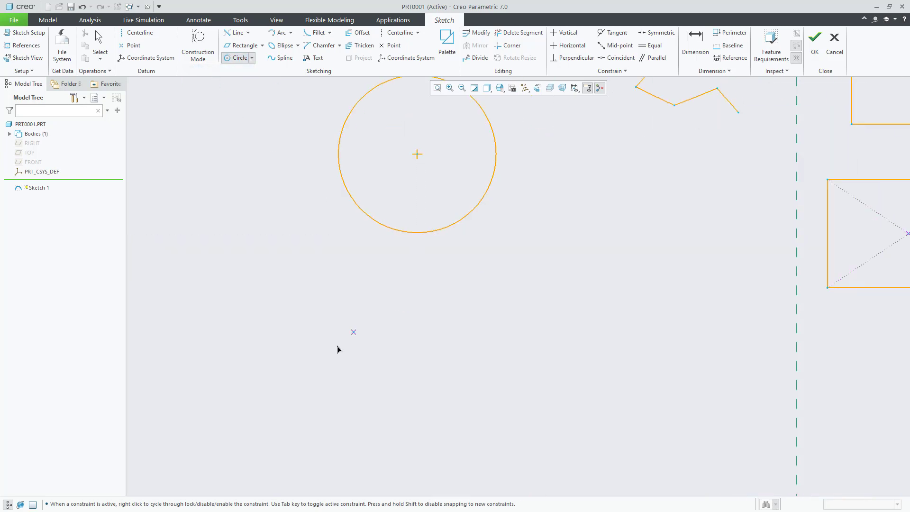
click(309, 339)
click(358, 390)
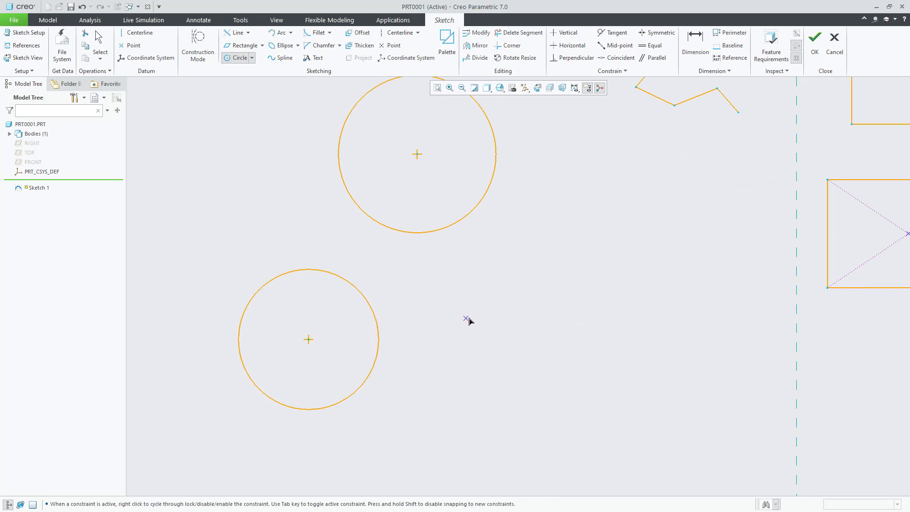
Step: Add a smaller Center and Point circle beside the last one, finish the command, and move the new circle slightly downward
click(461, 296)
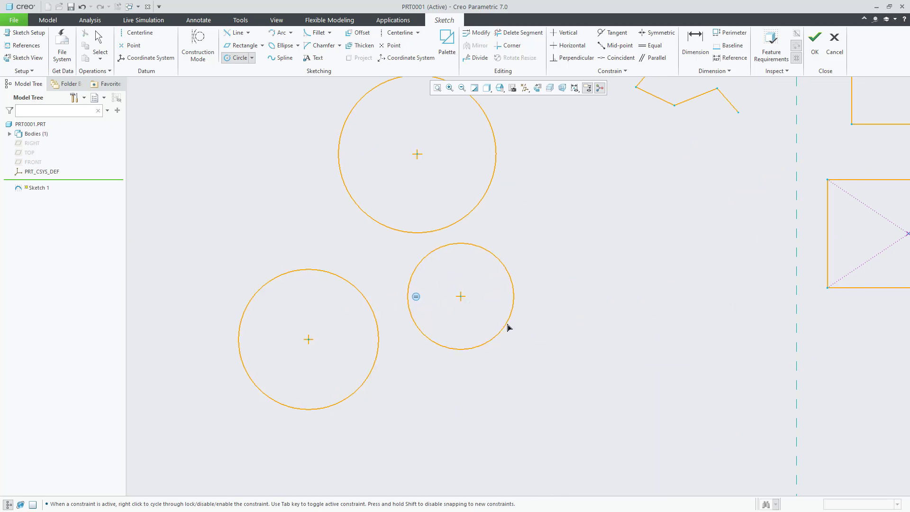
click(492, 349)
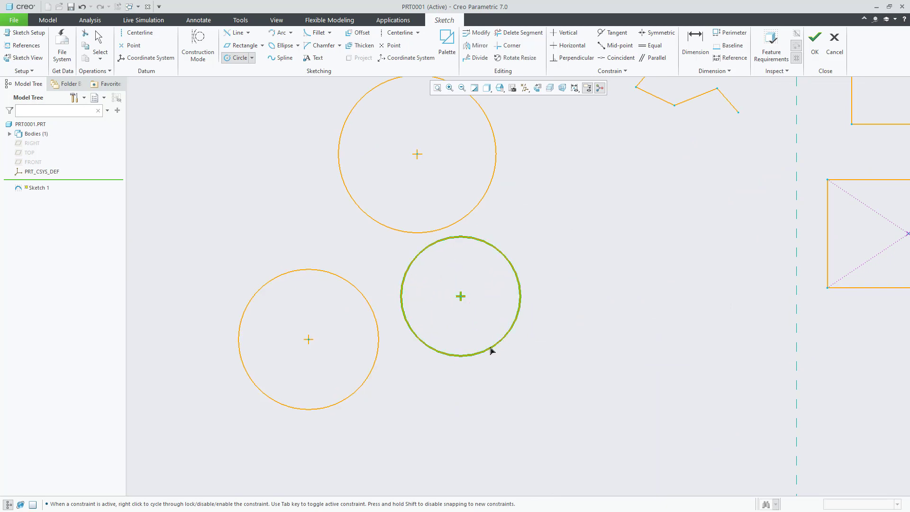
middle_click(464, 306)
mouse_move(462, 298)
mouse_down()
mouse_move(449, 306)
mouse_move(466, 326)
mouse_up()
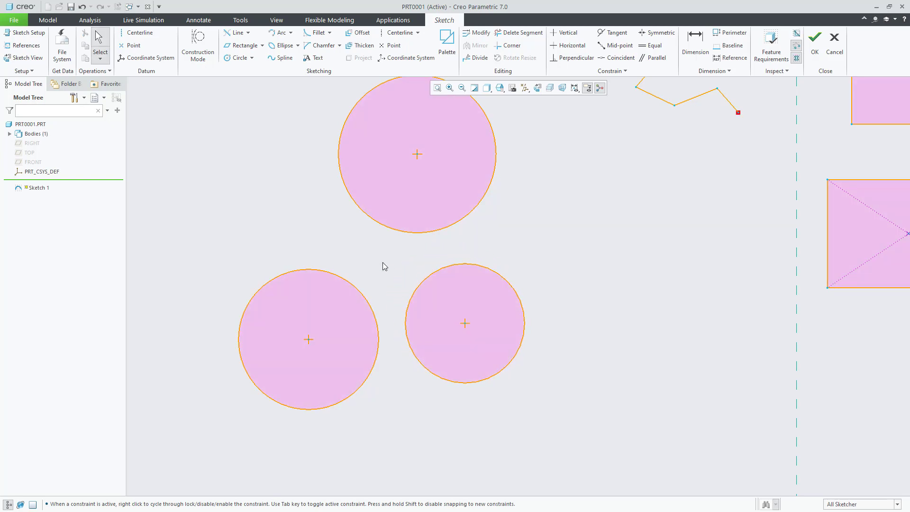
Step: Sketch a 3 Tangent circle in the gap between the three neighbouring circles, tangent to each of them
click(252, 58)
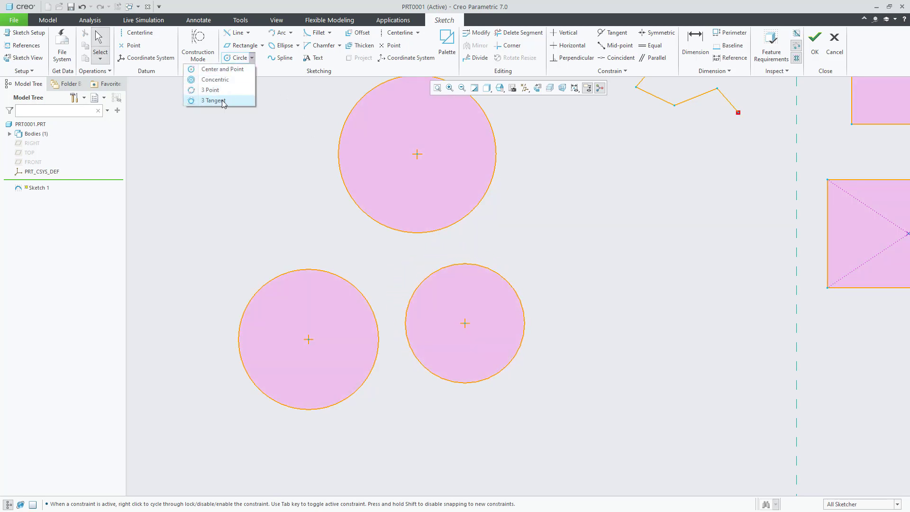
click(223, 101)
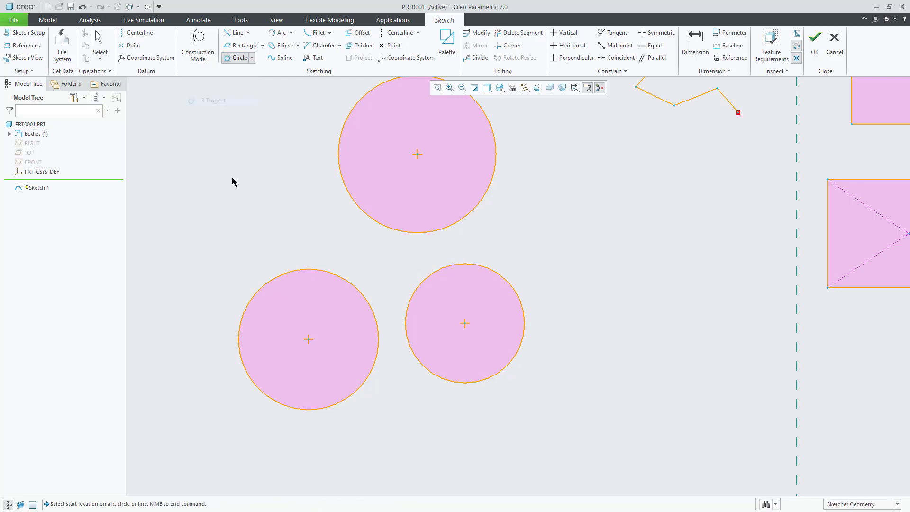
click(343, 281)
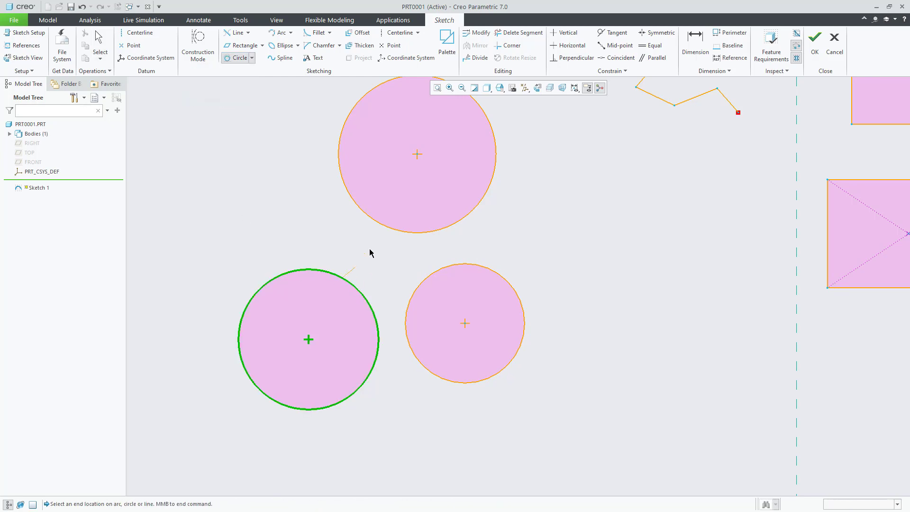
click(388, 231)
click(420, 288)
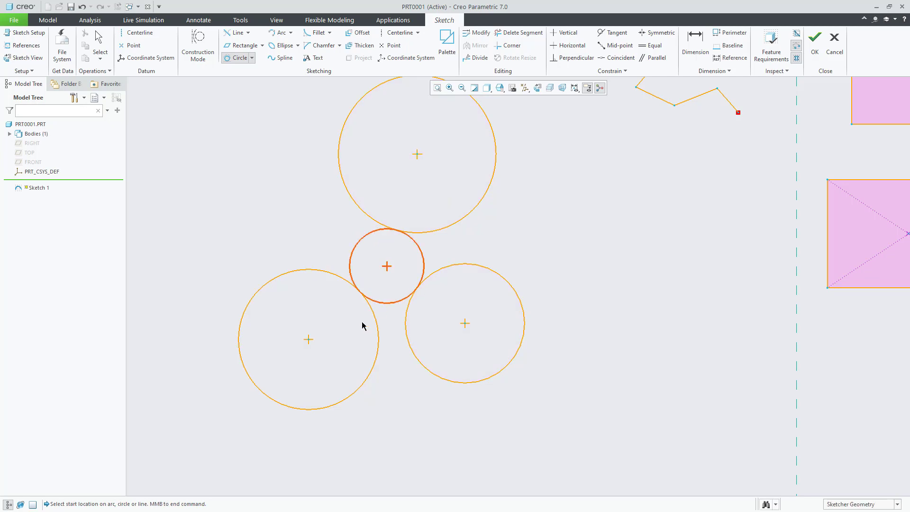
scroll(385, 263, up, 5)
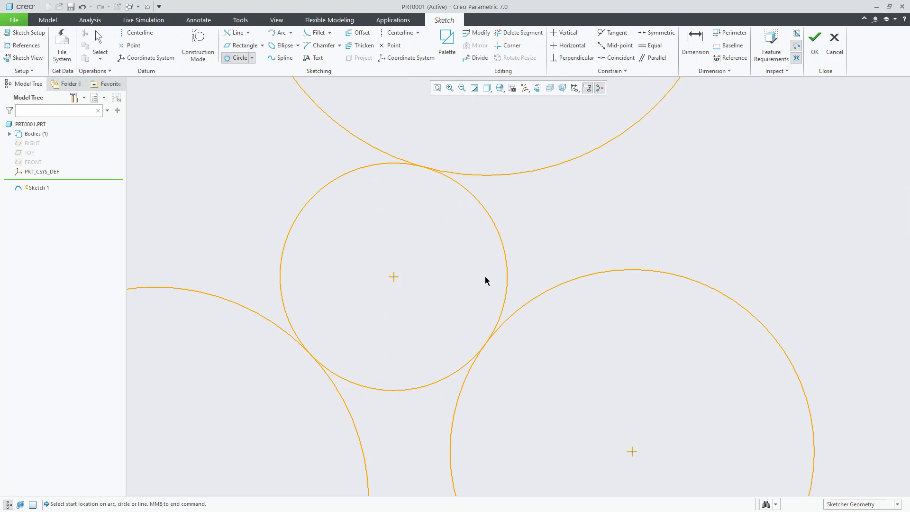
Step: Sketch a 3-Point / Tangent End arc that bulges upward in the empty area to the left of the tangent circle group
scroll(486, 281, down, 5)
click(292, 32)
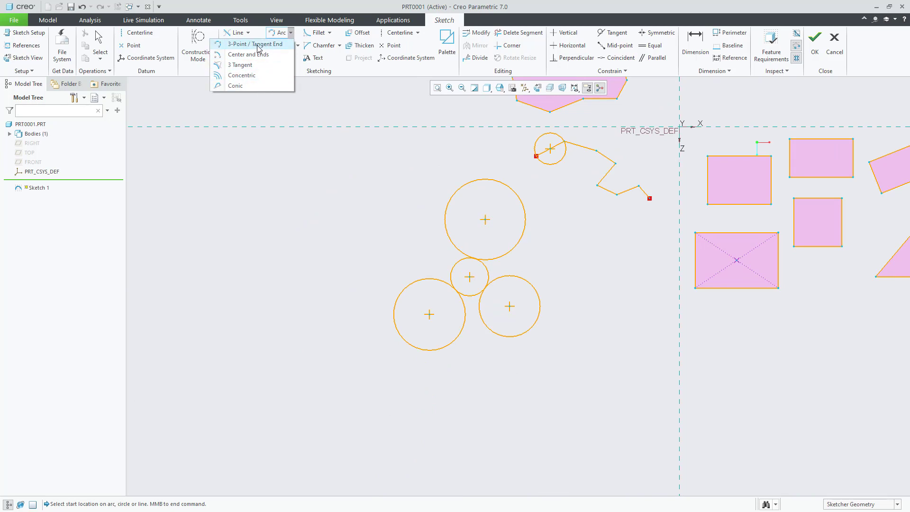
click(258, 48)
scroll(273, 184, up, 3)
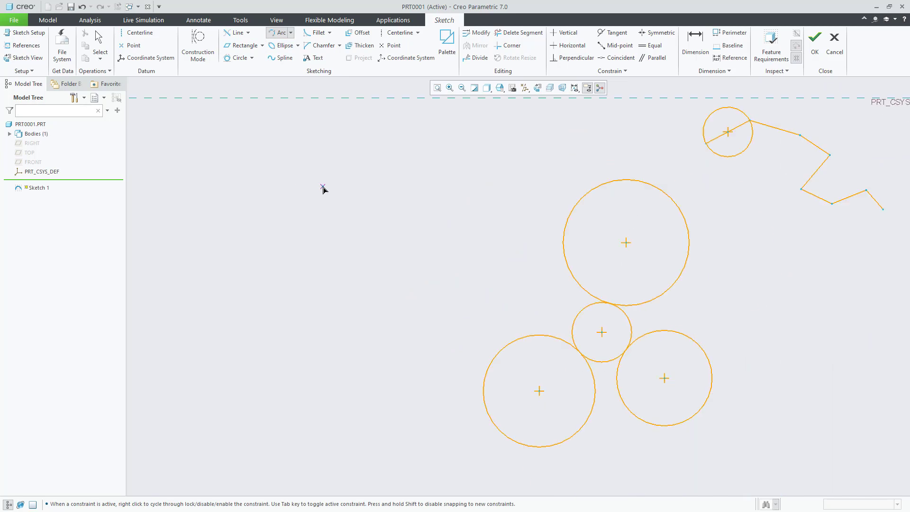
scroll(269, 142, up, 2)
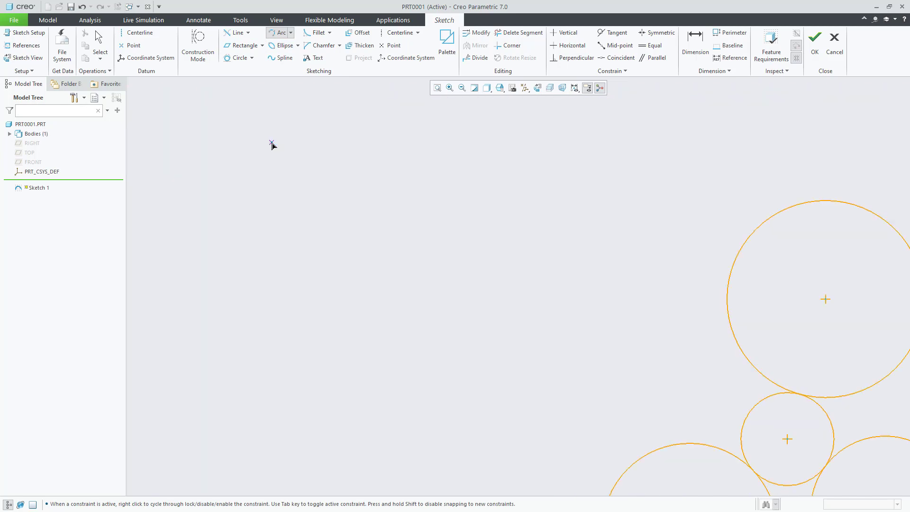
click(343, 192)
click(484, 266)
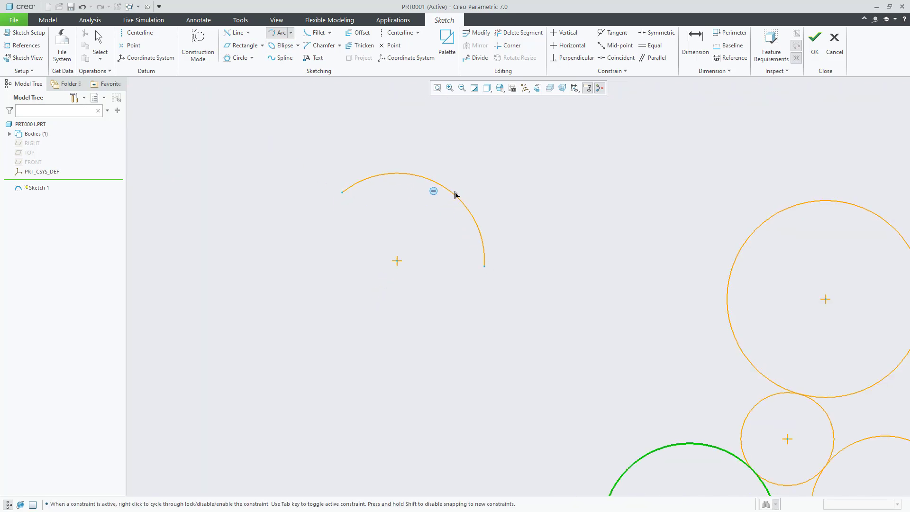
click(432, 211)
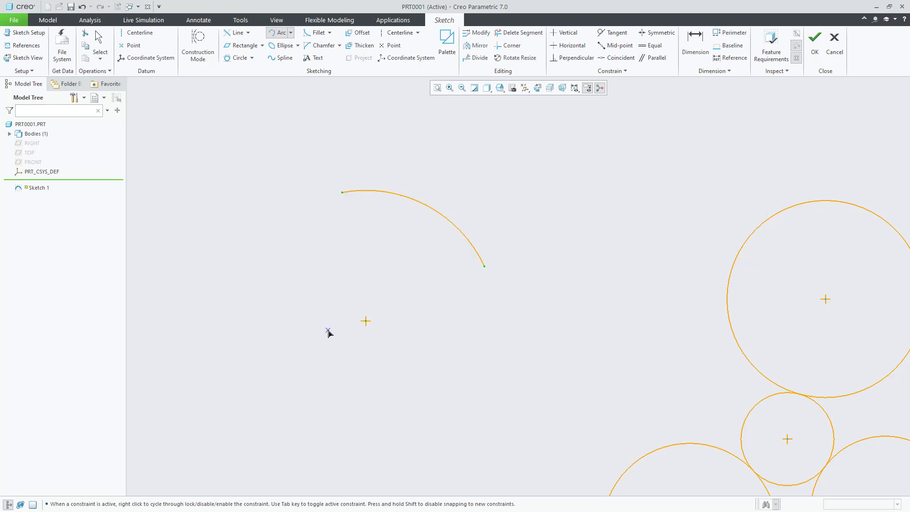
Step: Sketch a Center and Ends arc below and to the left of the 3-point arc, spanning the upper part of its circle
scroll(444, 270, down, 1)
click(469, 255)
scroll(460, 209, down, 2)
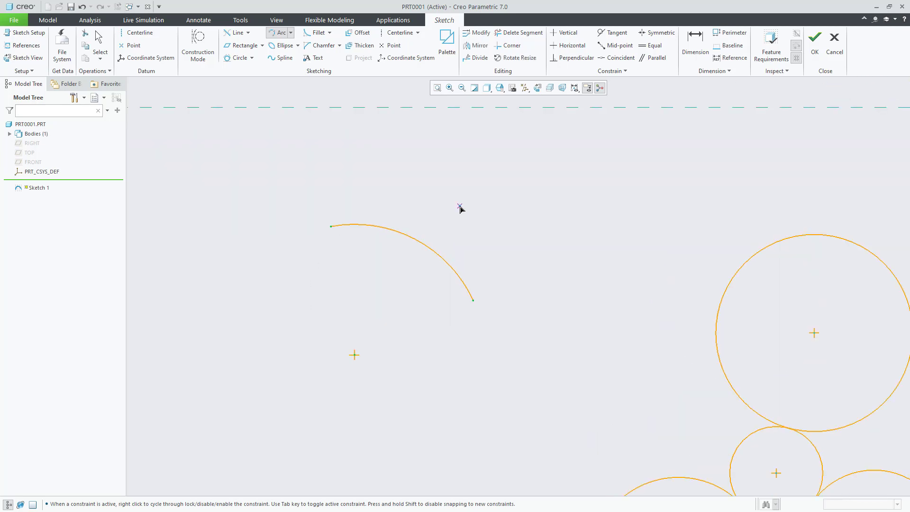
scroll(458, 209, up, 2)
click(292, 34)
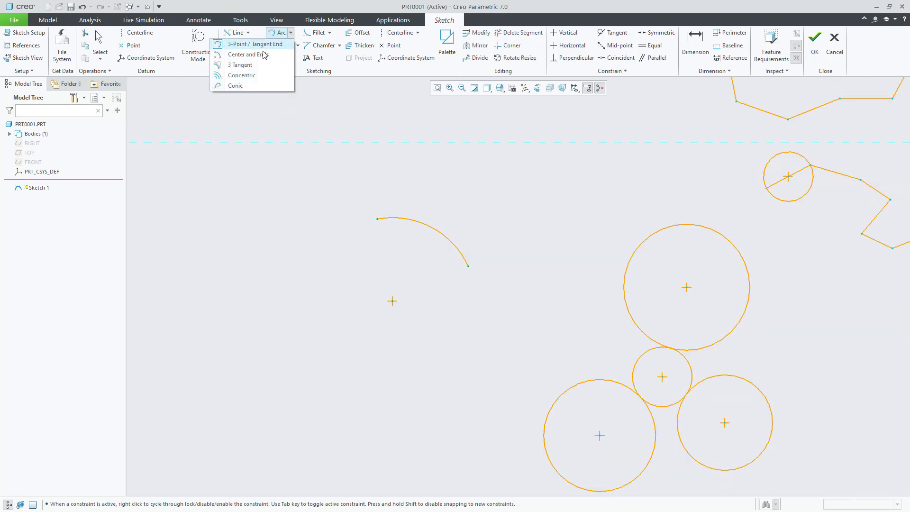
click(259, 56)
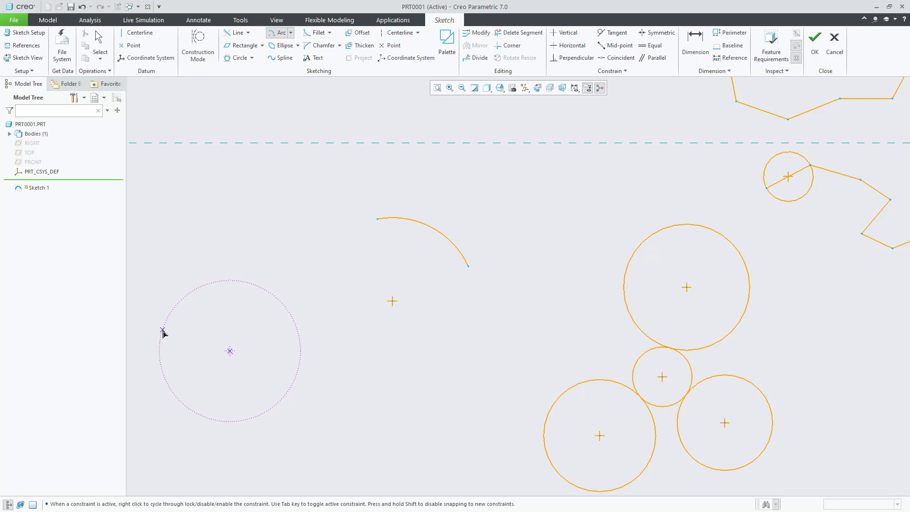
click(162, 331)
click(257, 286)
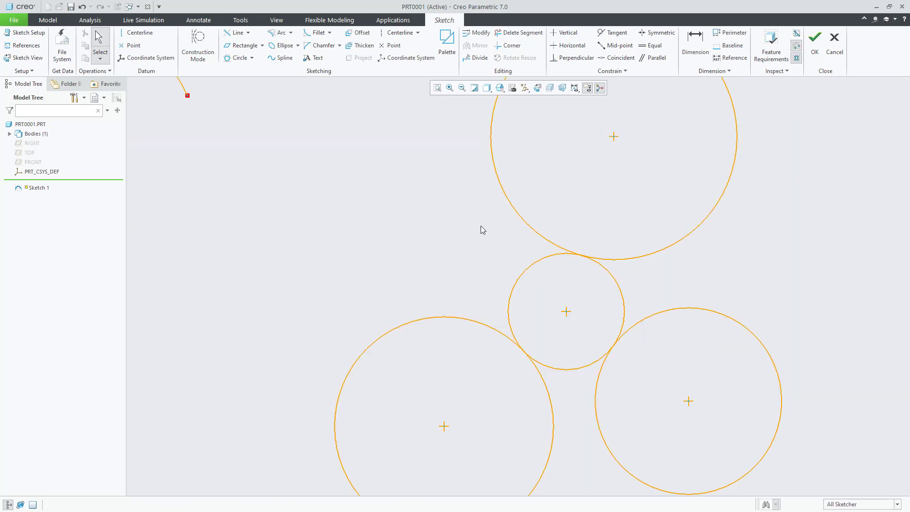
Step: Sketch a 3 Tangent arc from the upper large circle to the lower-left circle, tangent to the small middle circle
click(290, 32)
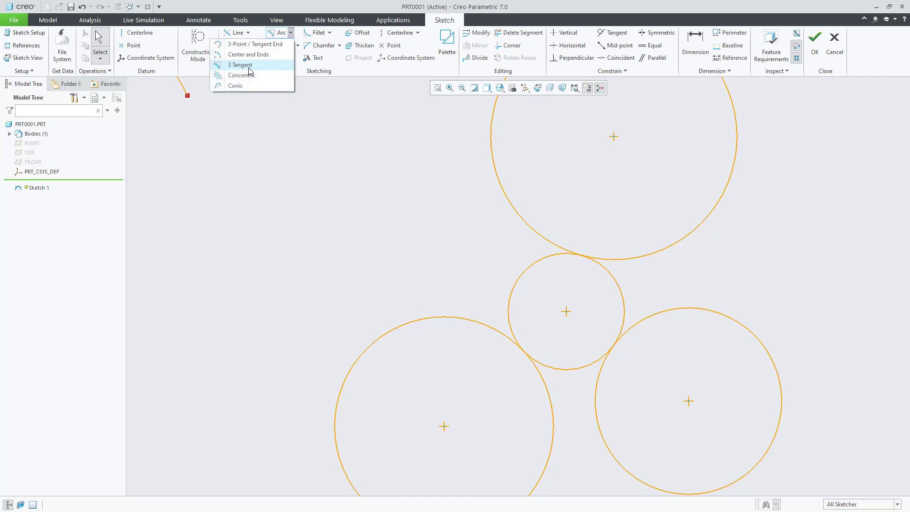
click(241, 65)
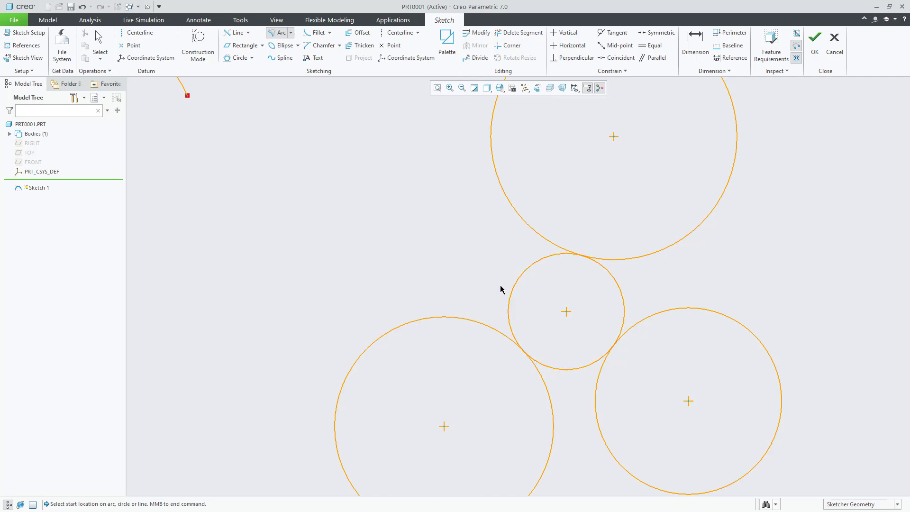
click(501, 187)
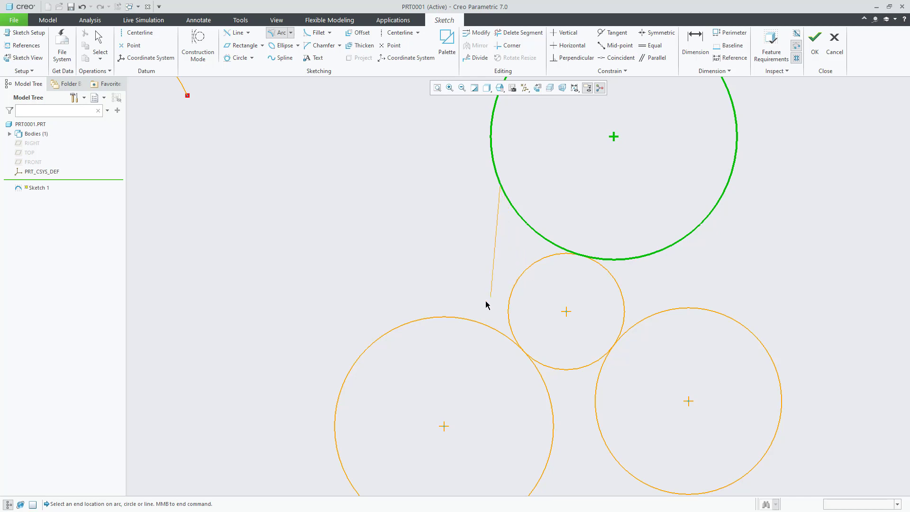
click(451, 318)
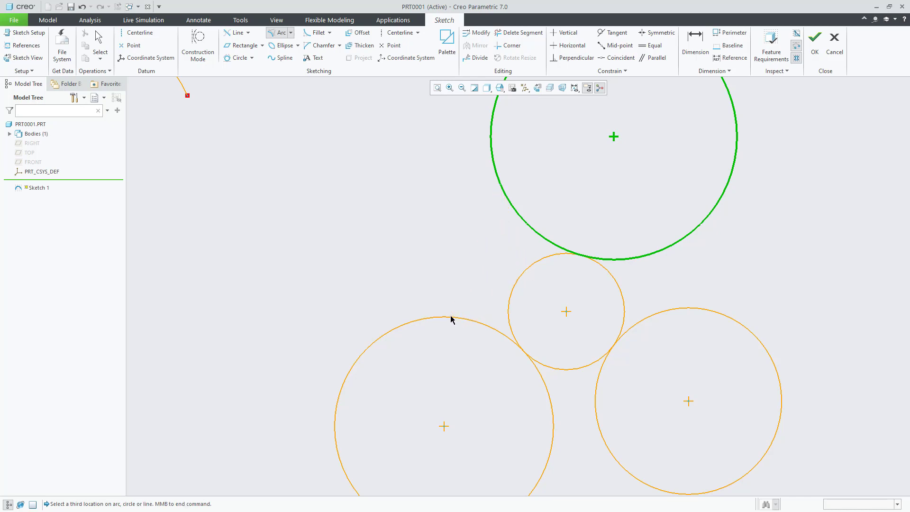
click(518, 285)
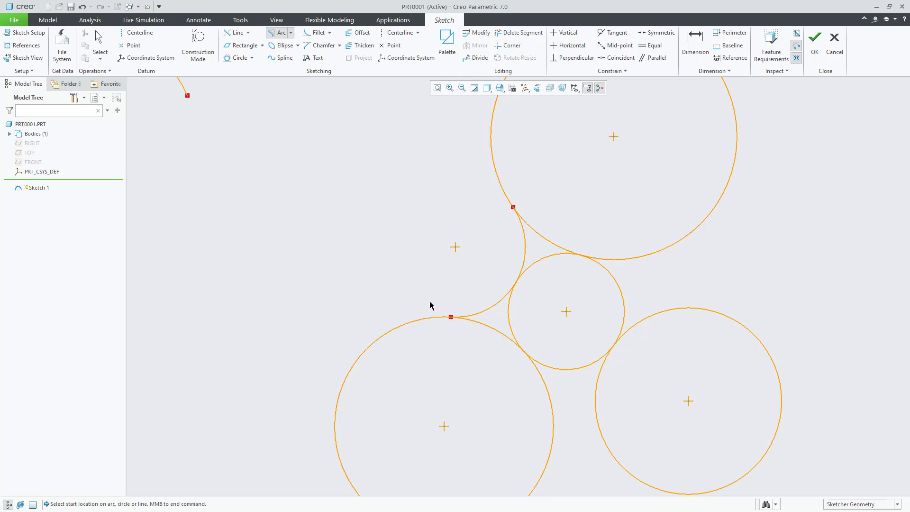
Step: Sketch a Concentric arc just outside the existing arc to the left of the circle group, using that arc as the center reference
click(291, 32)
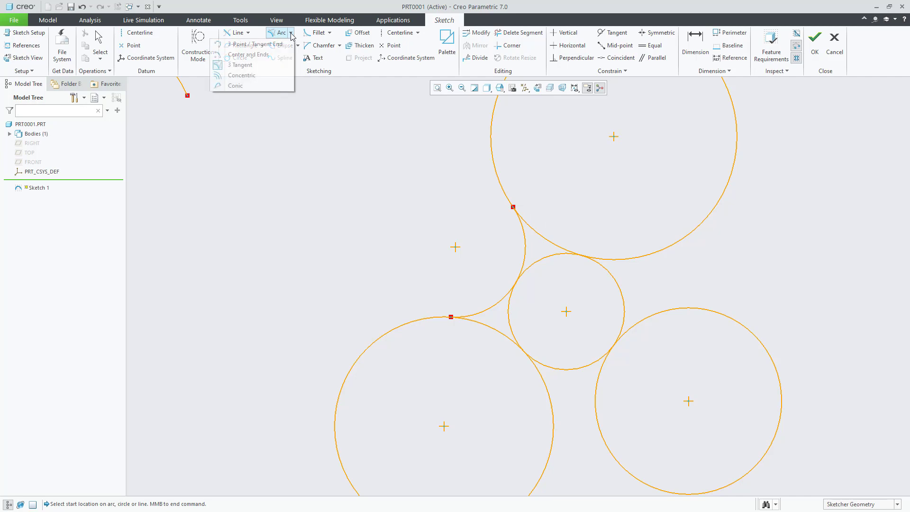
click(253, 76)
scroll(332, 190, up, 5)
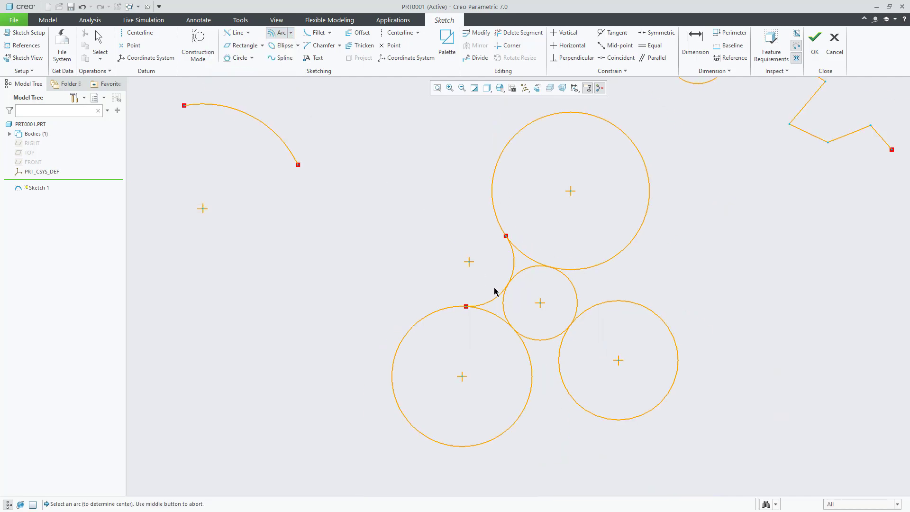
scroll(379, 235, down, 5)
scroll(500, 235, down, 4)
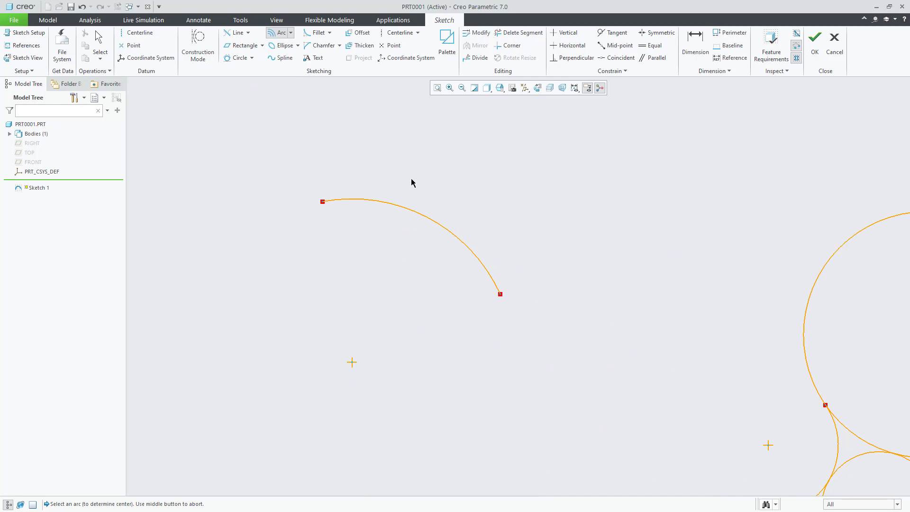
click(409, 213)
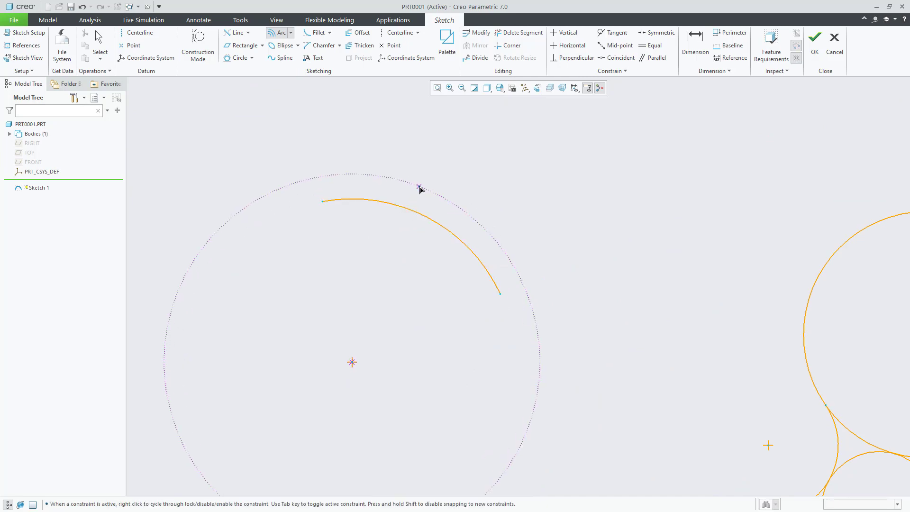
click(422, 184)
click(525, 372)
Step: Add three more Concentric arcs of increasing radius around the same center, and finish the command
click(486, 186)
click(283, 151)
click(372, 110)
click(562, 220)
scroll(567, 187, up, 3)
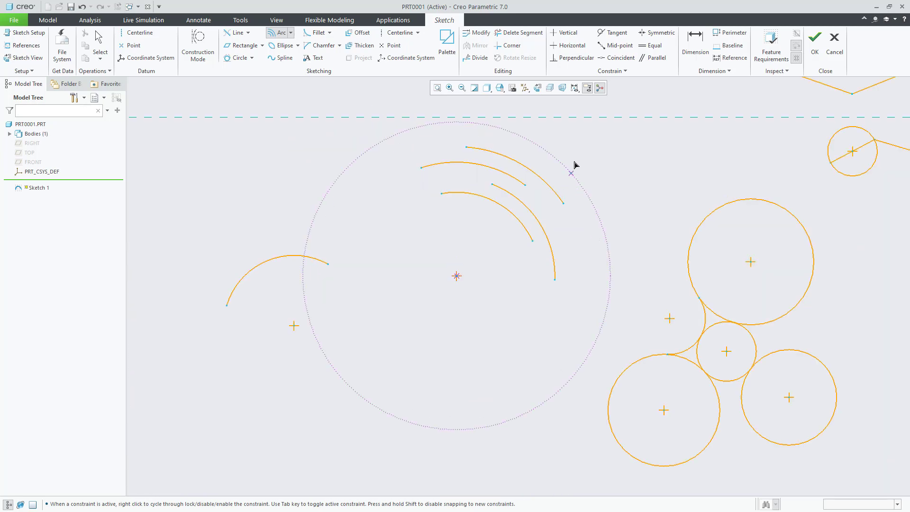
scroll(576, 163, down, 1)
click(563, 183)
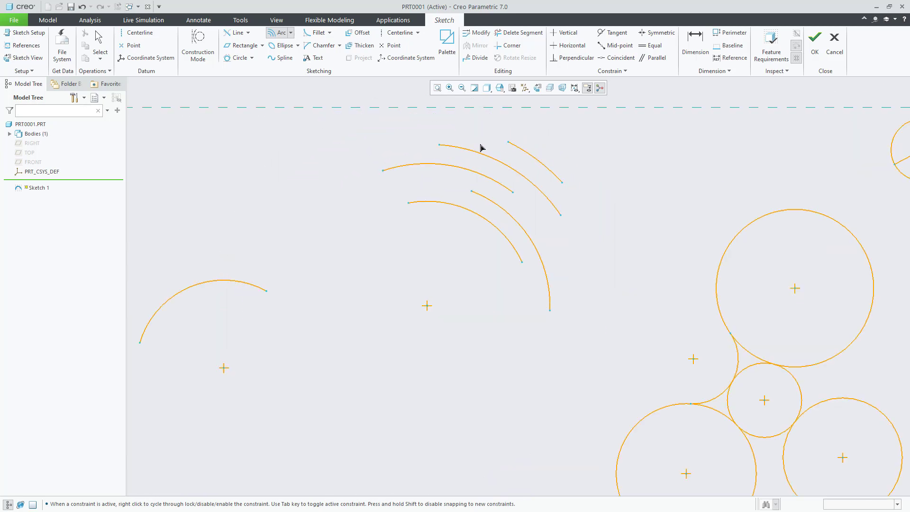
click(348, 137)
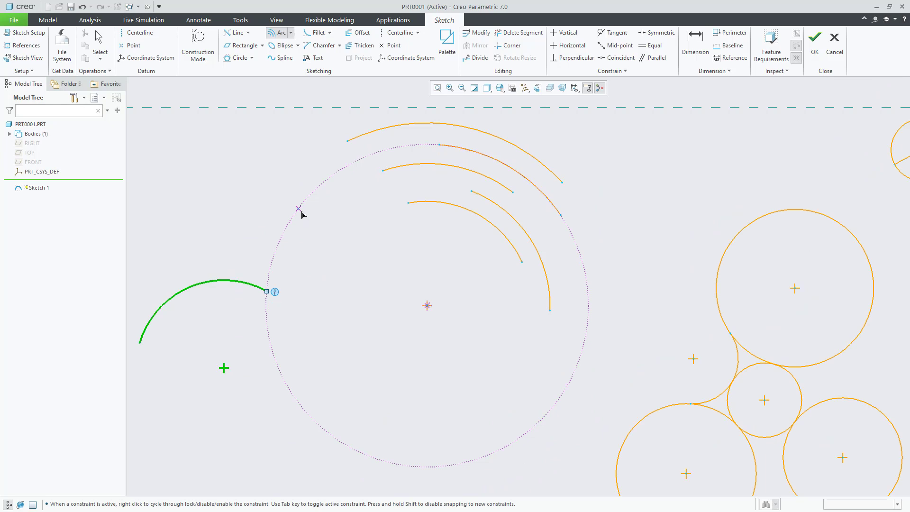
middle_click(304, 213)
Step: Sketch a Conic arc from the upper half of the vertical construction line to the left half of the horizontal one, bulging toward their intersection
scroll(578, 176, down, 2)
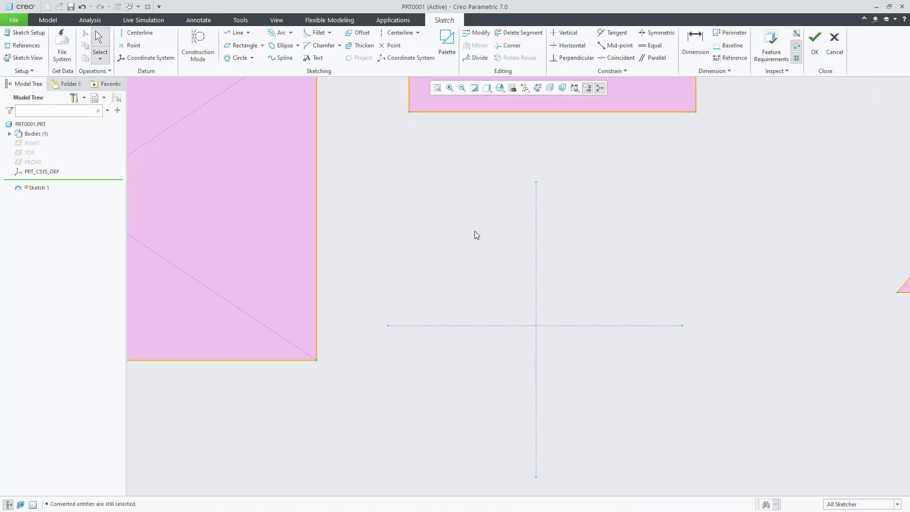
click(291, 33)
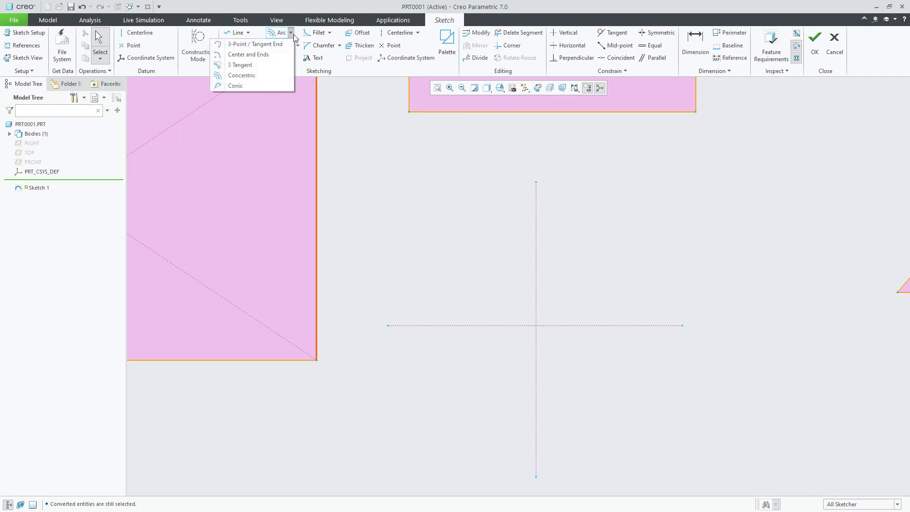
click(244, 86)
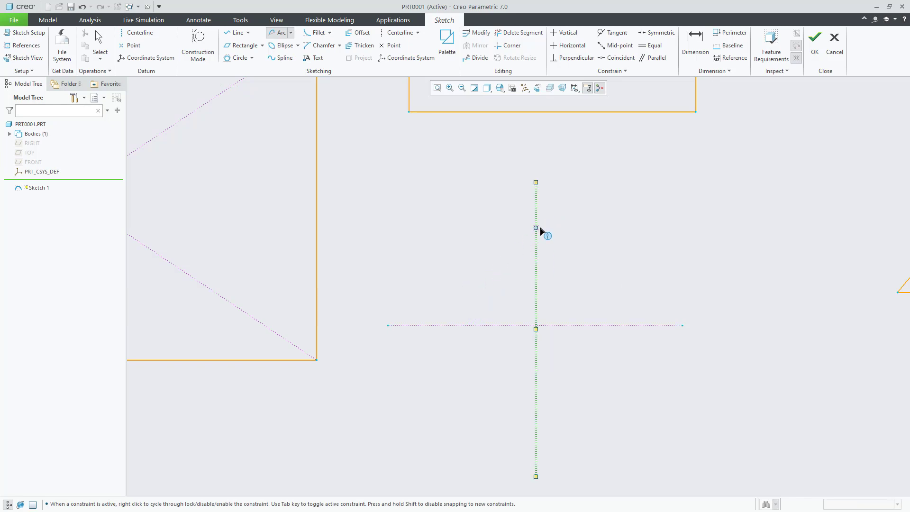
click(540, 229)
click(457, 327)
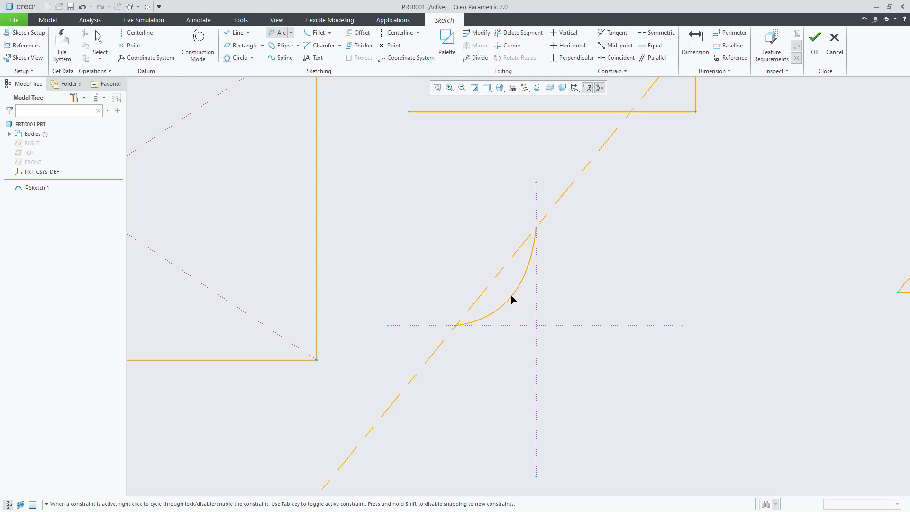
click(514, 301)
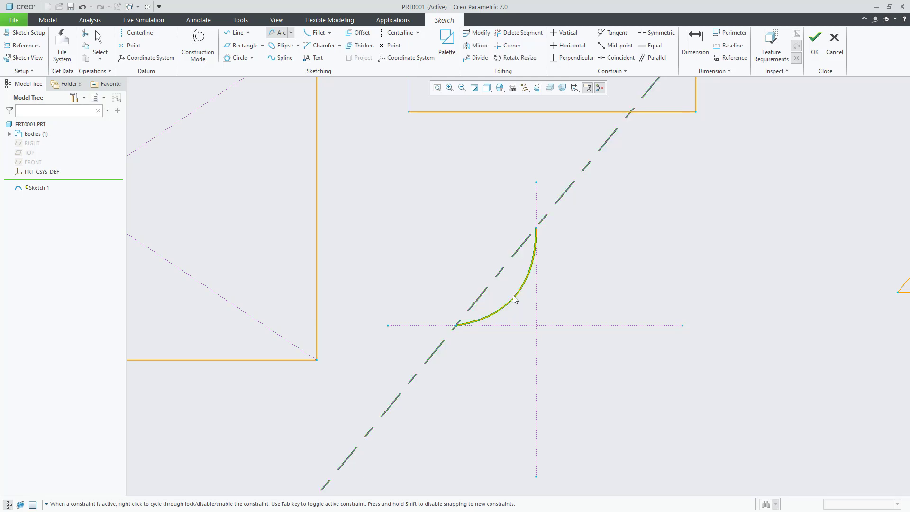
middle_click(636, 405)
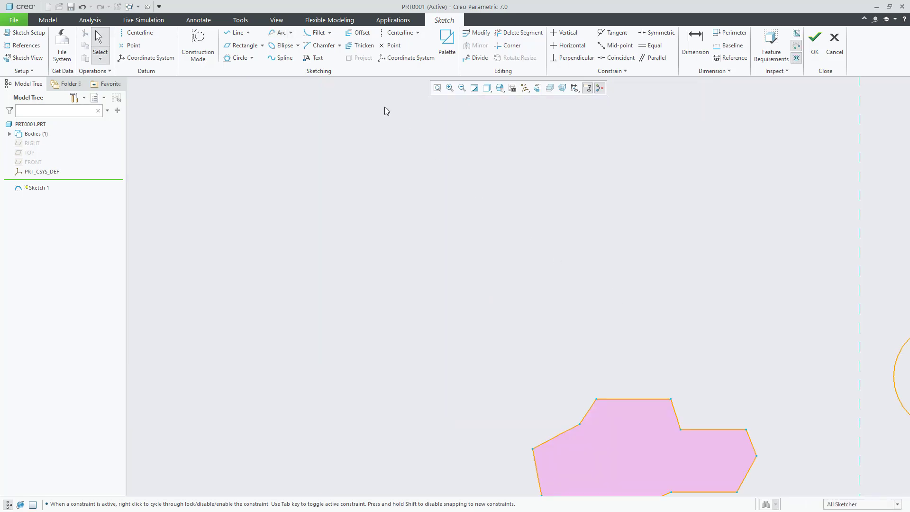
Step: Sketch a wide, flat Axis Ends Ellipse with a horizontal major axis in the empty area above and left of the closed polygon
click(298, 46)
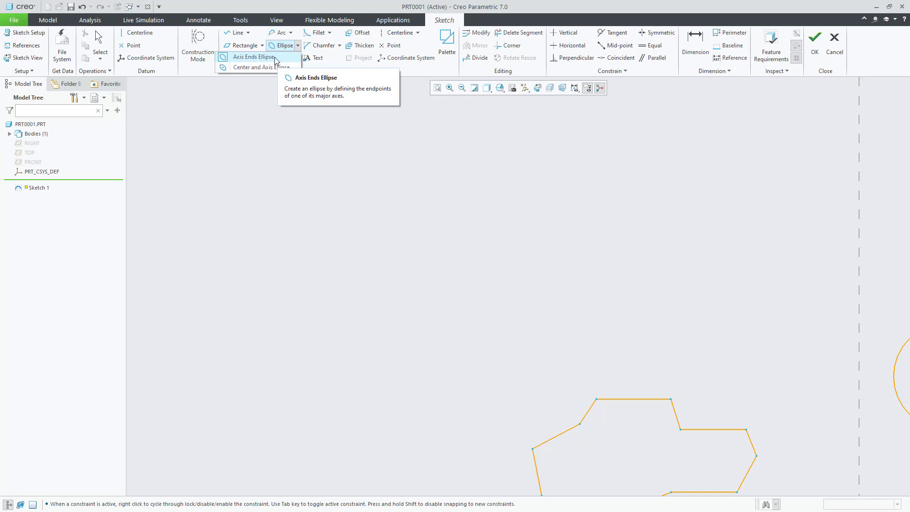
click(254, 57)
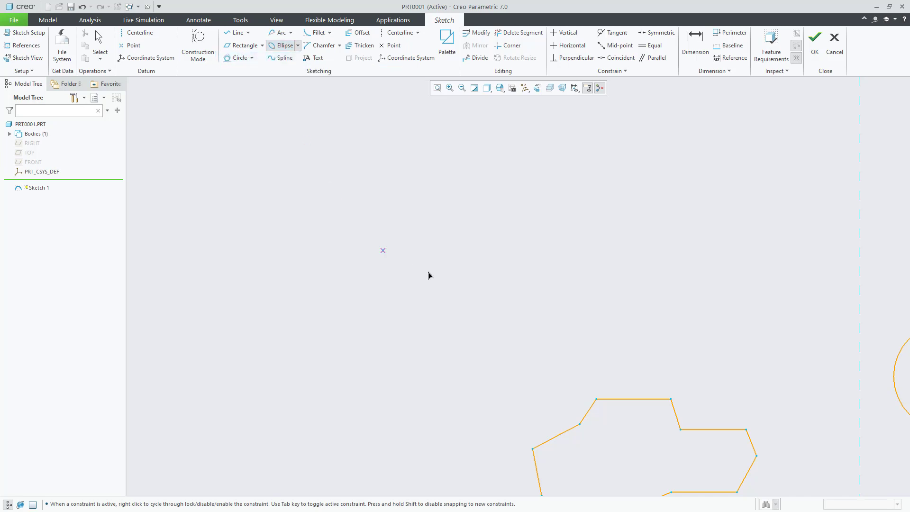
click(327, 235)
click(549, 234)
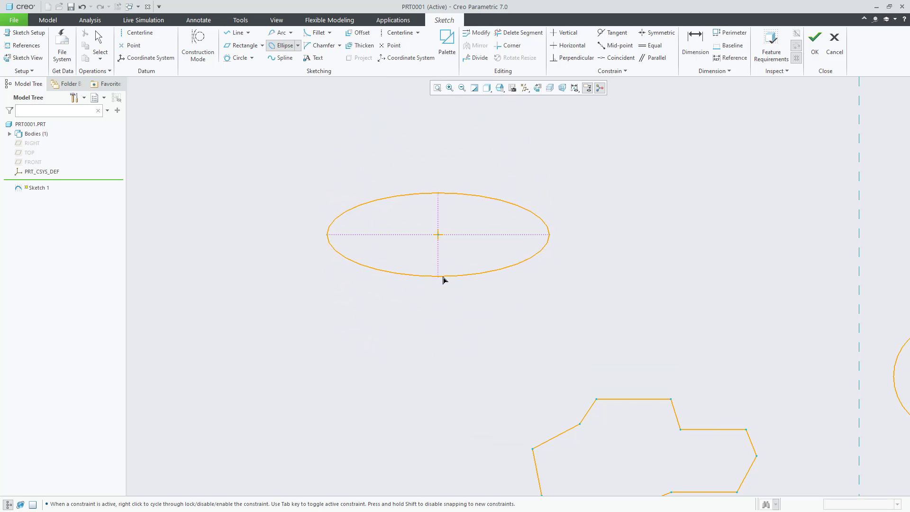
click(441, 277)
Step: Sketch a tall Center and Axis Ellipse to the right of the flat ellipse, centered level with it, and finish the command
click(299, 45)
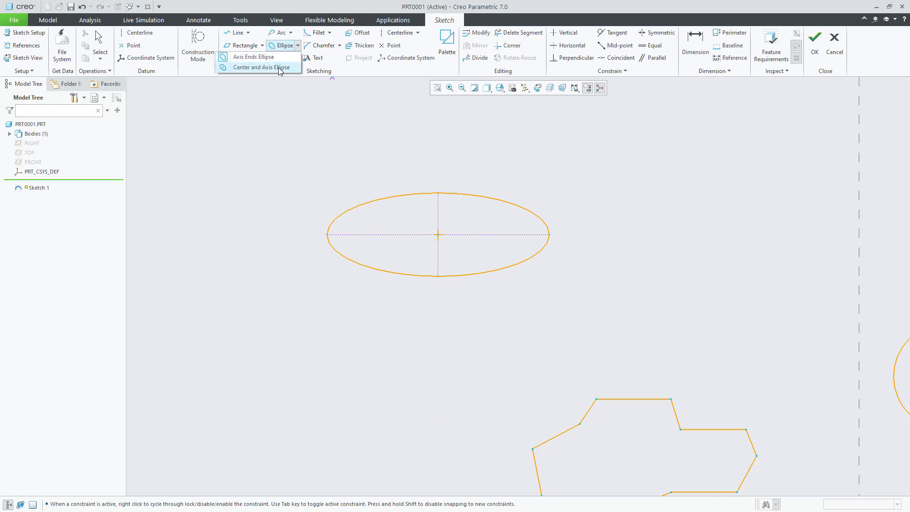
click(280, 68)
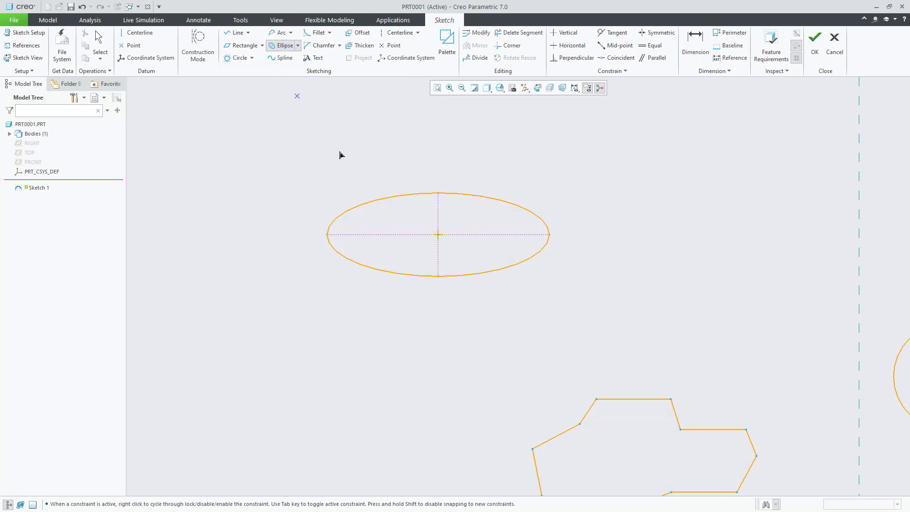
scroll(619, 303, down, 1)
scroll(725, 267, up, 2)
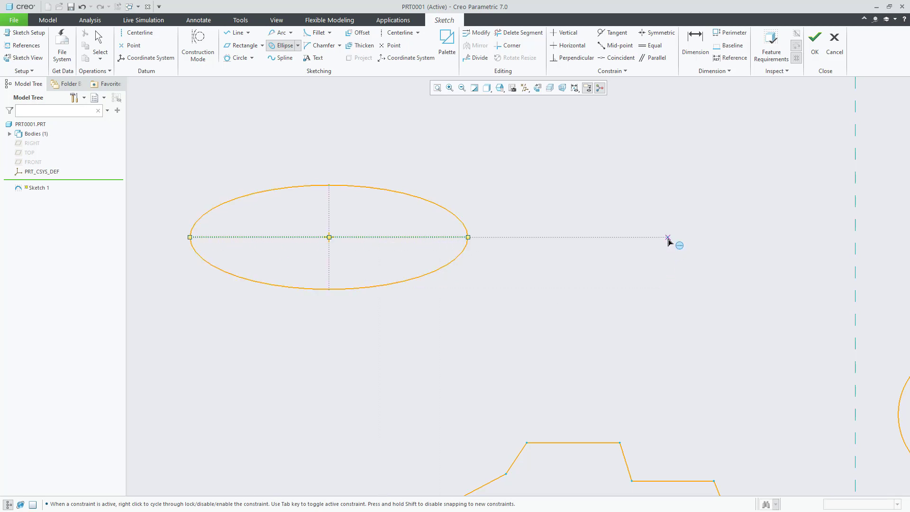
click(668, 238)
click(782, 237)
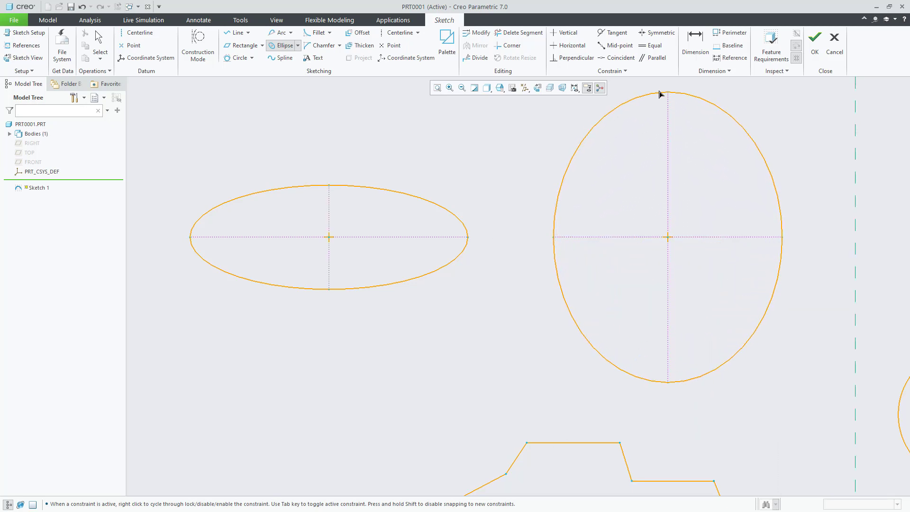
click(666, 87)
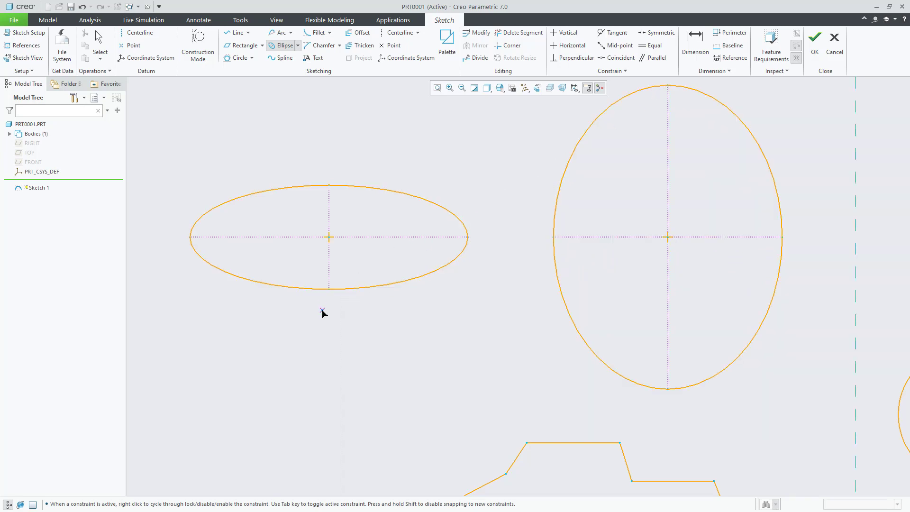
middle_click(410, 402)
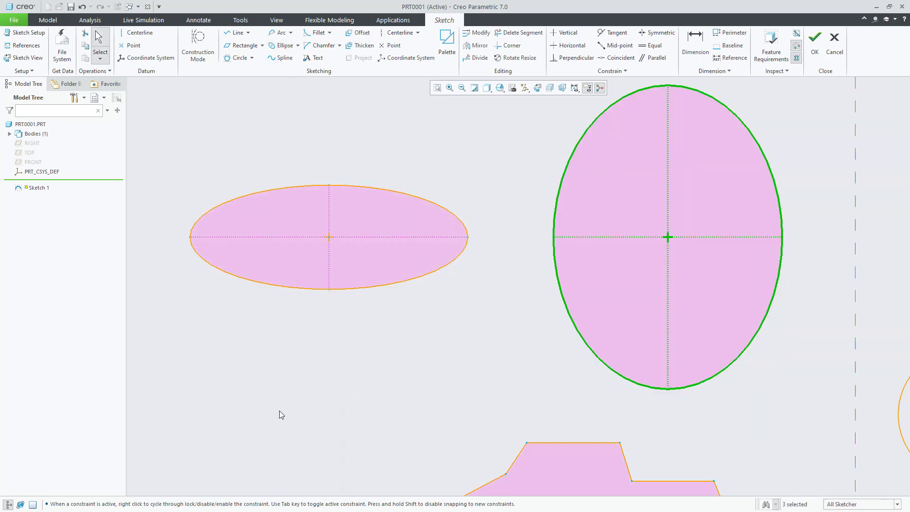
Step: Sketch a closed, wavy Spline through ten points in the empty area below and left of the flat ellipse, ending at its start point
mouse_move(280, 411)
shift+middle_down()
mouse_move(467, 378)
mouse_move(702, 314)
shift+middle_up()
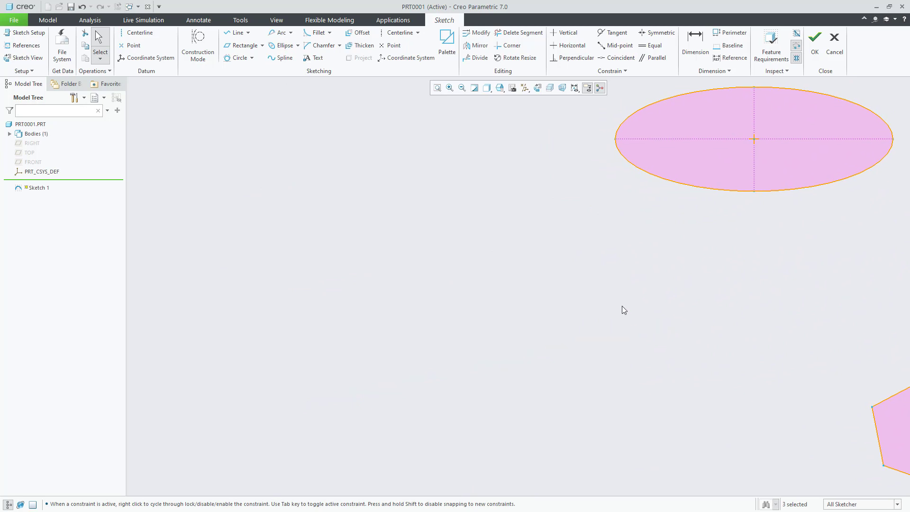
click(282, 59)
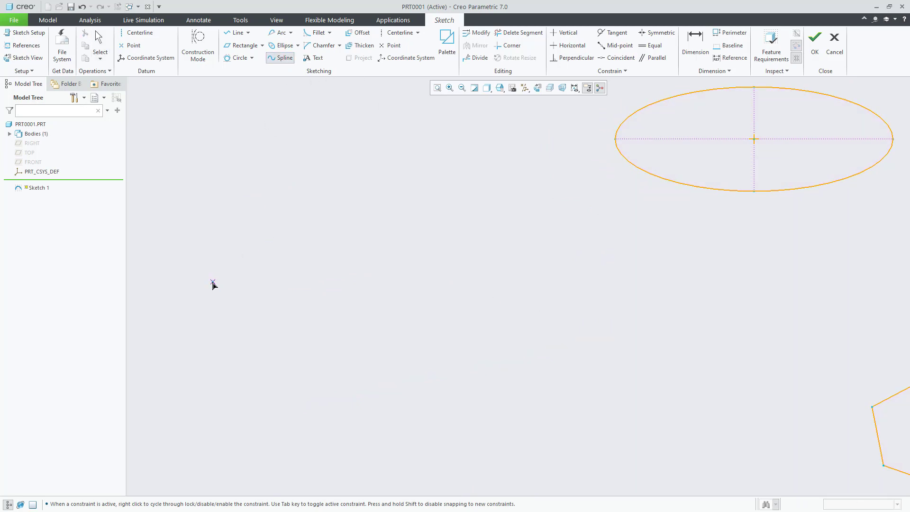
click(207, 278)
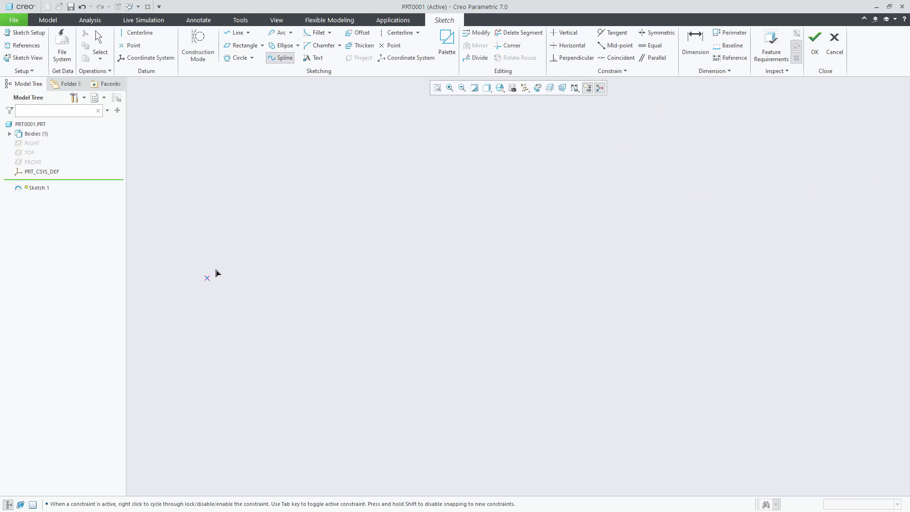
click(280, 219)
click(495, 234)
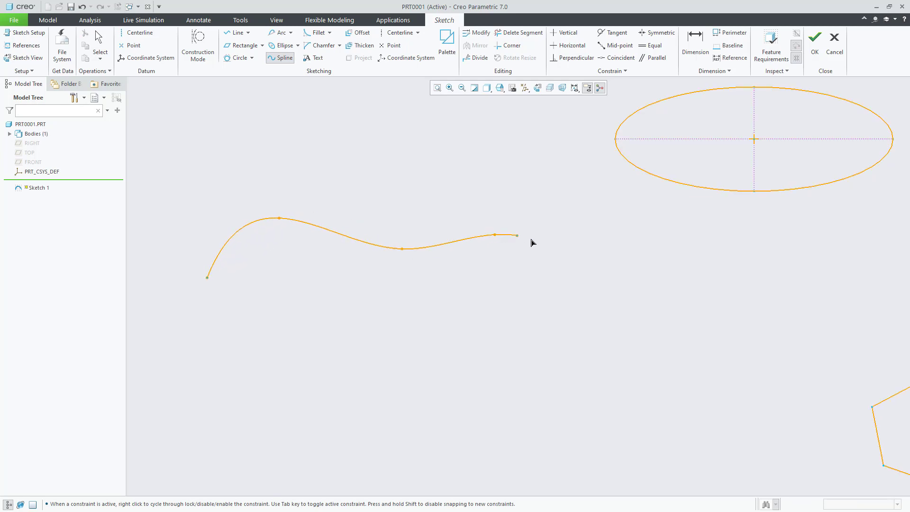
click(565, 289)
click(490, 381)
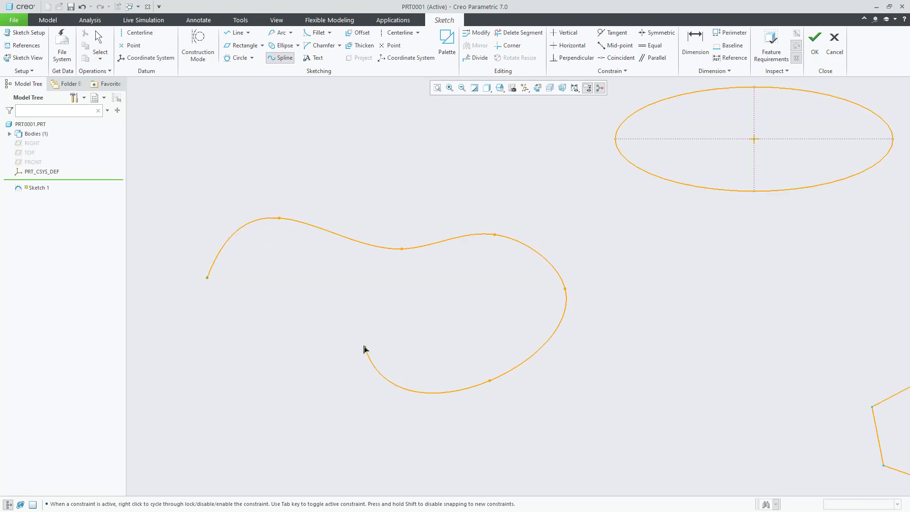
click(363, 344)
click(252, 361)
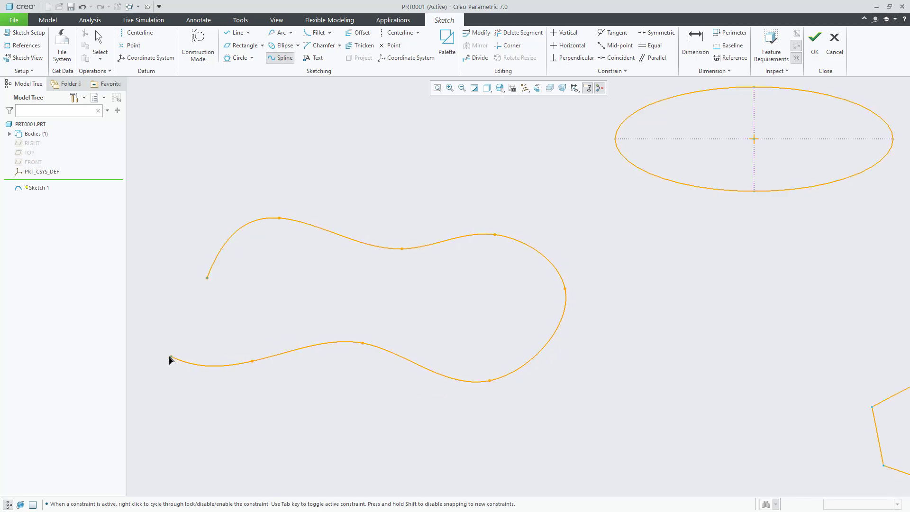
click(169, 356)
click(161, 321)
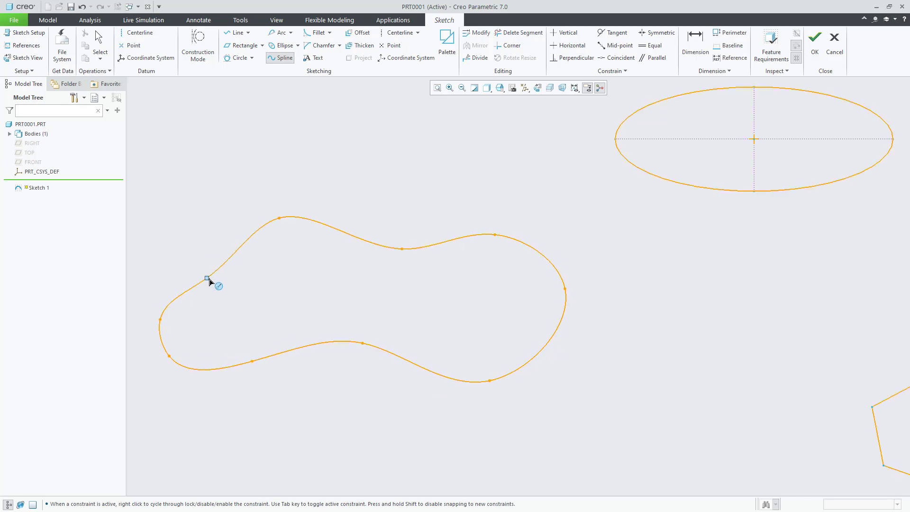
middle_click(502, 447)
middle_click(512, 392)
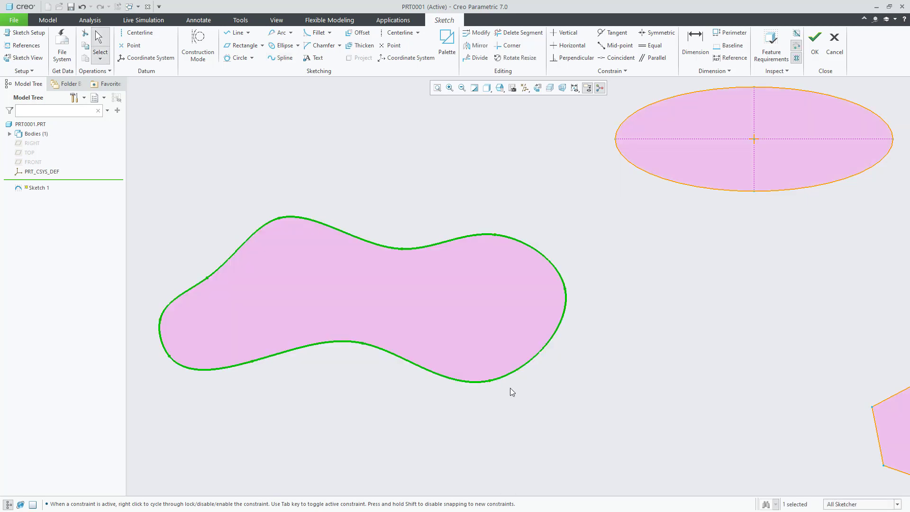
Step: Add a small Circular fillet at the lower-left corner of the rectangle with the diagonal construction lines
scroll(599, 287, up, 6)
scroll(625, 318, up, 2)
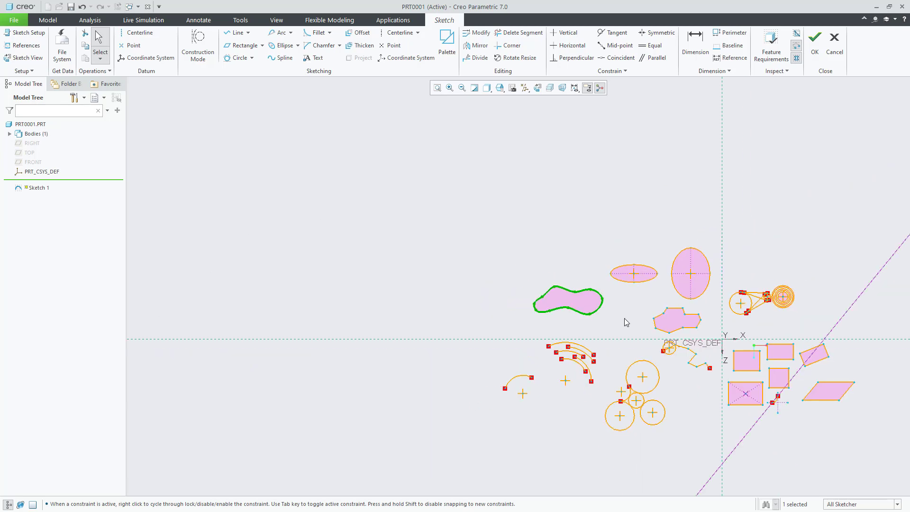
scroll(845, 419, down, 3)
scroll(806, 370, down, 4)
scroll(485, 284, down, 2)
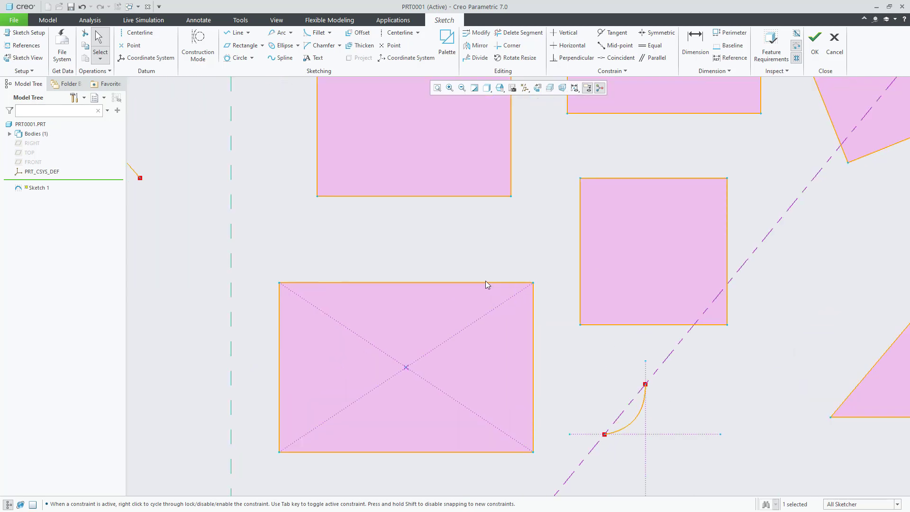
scroll(301, 463, down, 3)
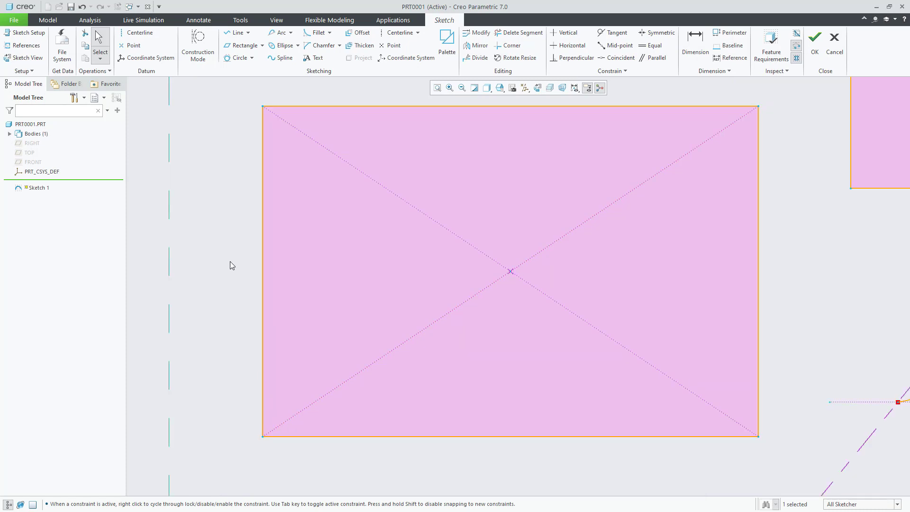
click(330, 33)
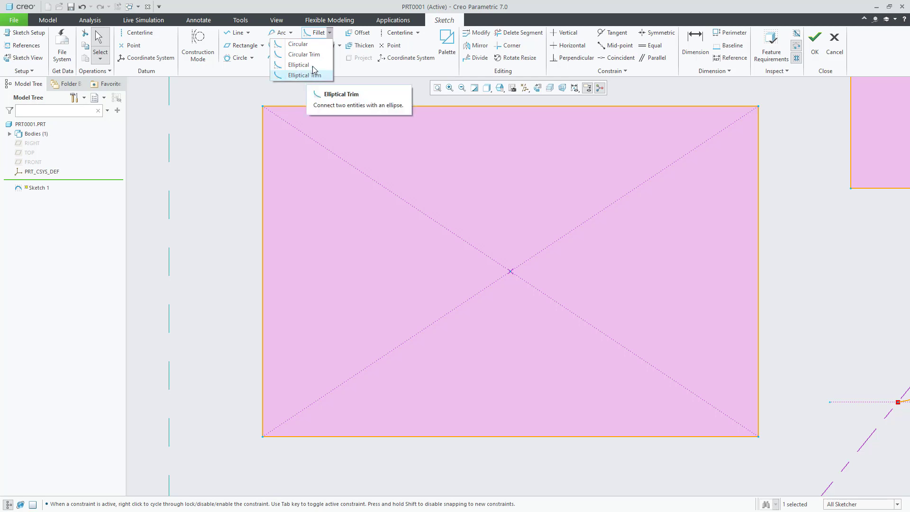
click(305, 46)
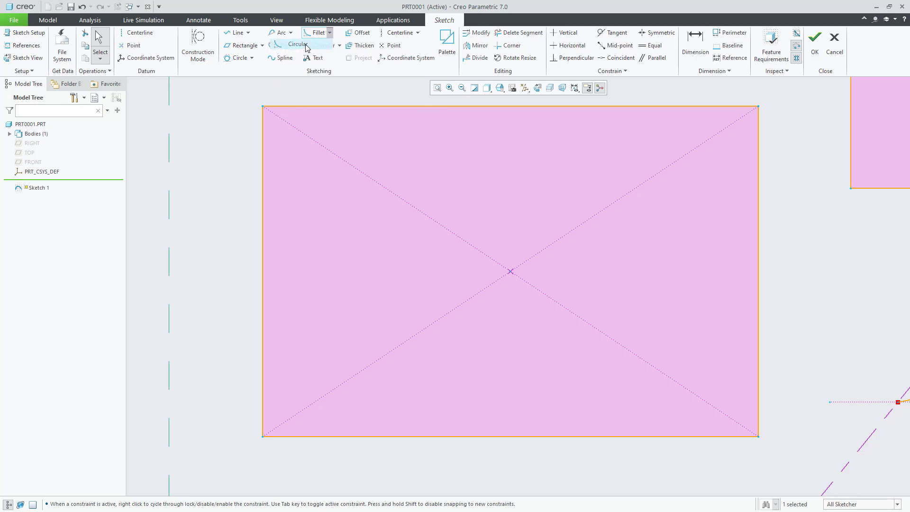
scroll(272, 401, up, 2)
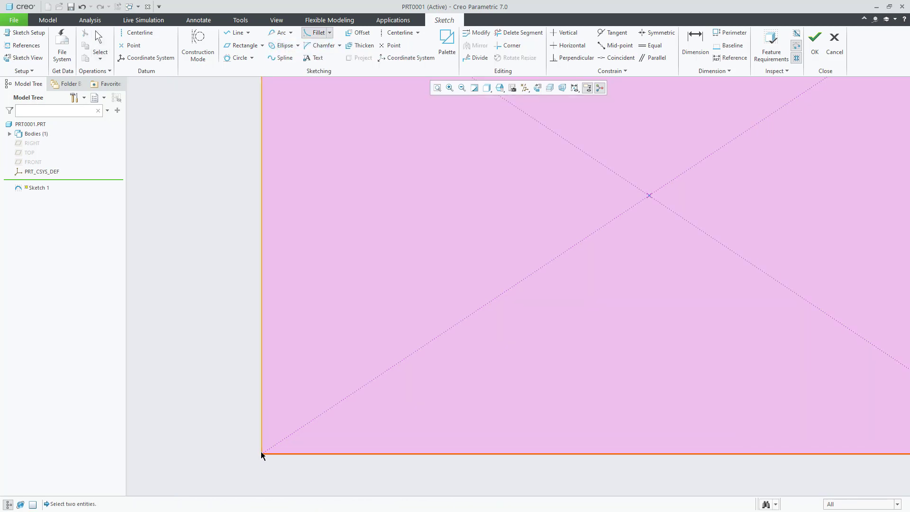
click(261, 413)
click(300, 451)
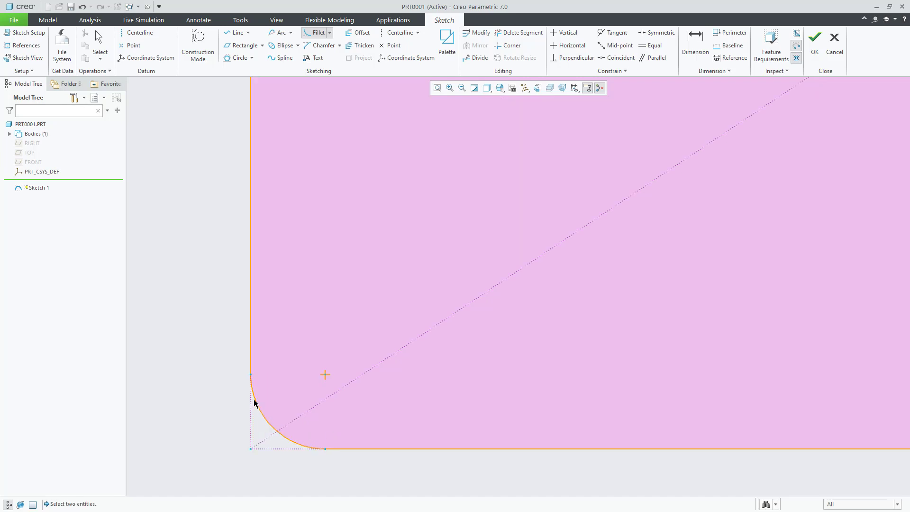
scroll(303, 440, up, 5)
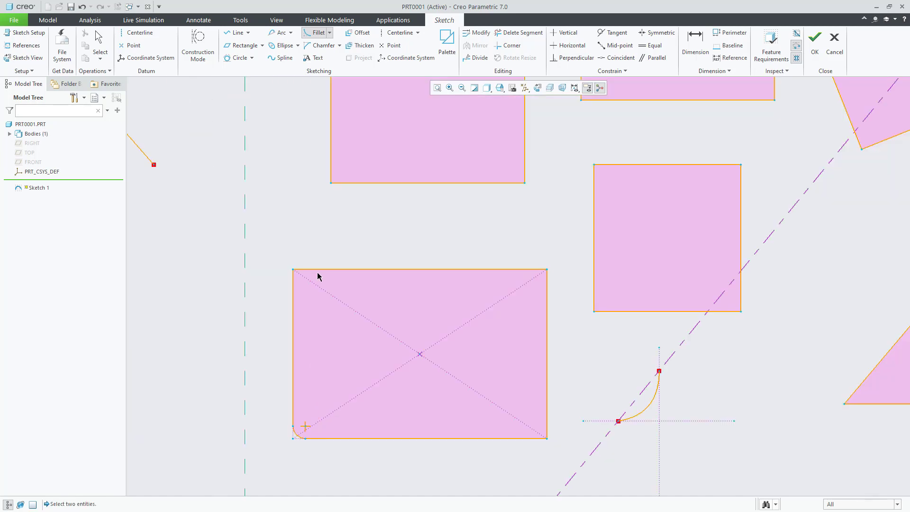
Step: Round the upper-left corner of the same rectangle with a small Circular Trim fillet between its top and left edges
scroll(308, 276, down, 5)
click(330, 33)
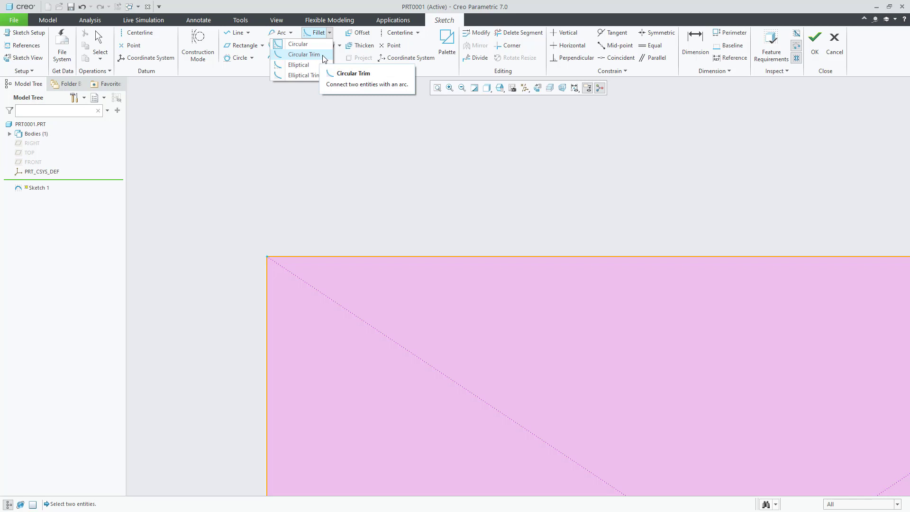
click(303, 55)
scroll(424, 232, up, 5)
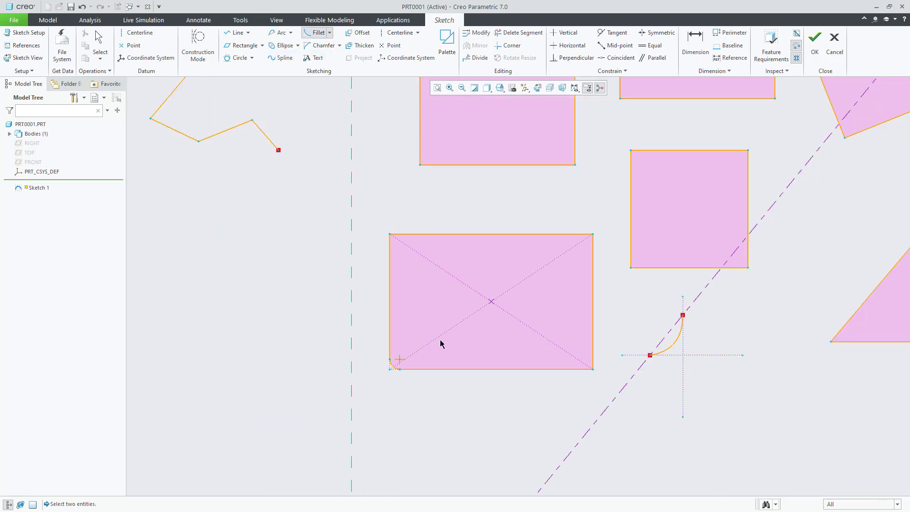
scroll(440, 343, down, 3)
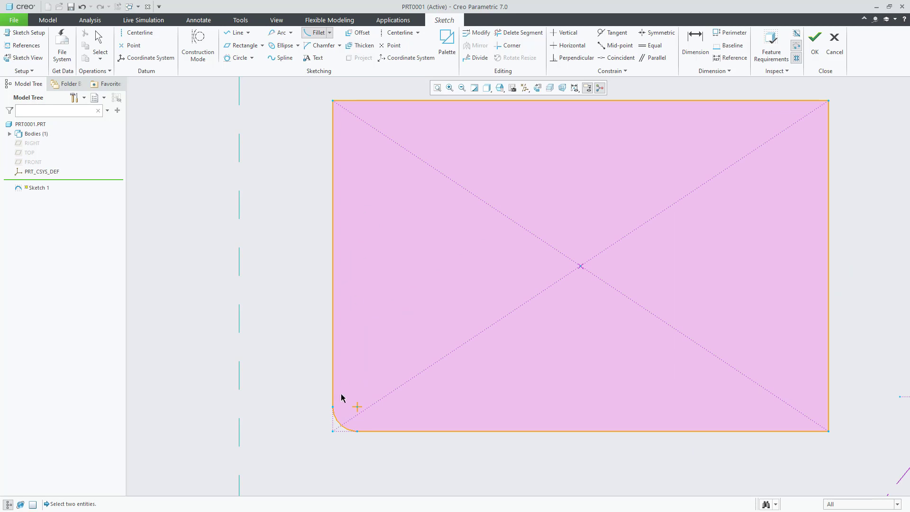
scroll(344, 434, down, 5)
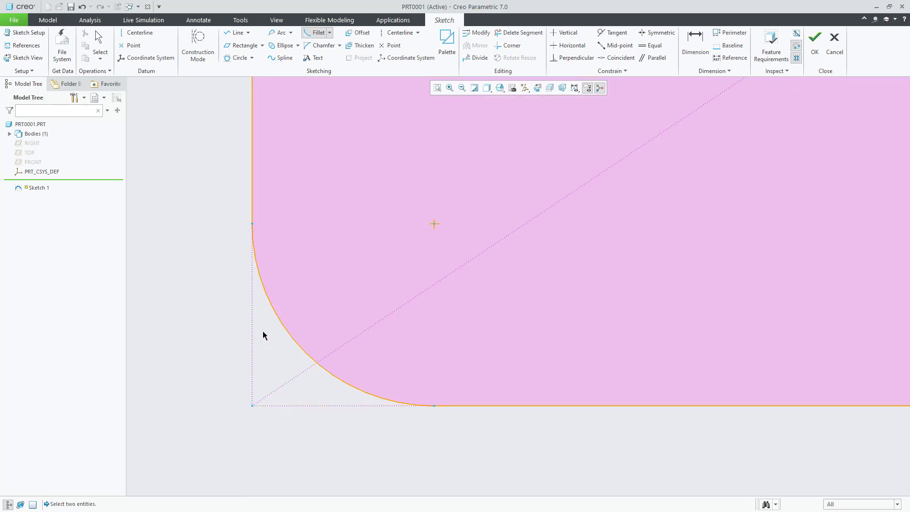
scroll(311, 409, up, 6)
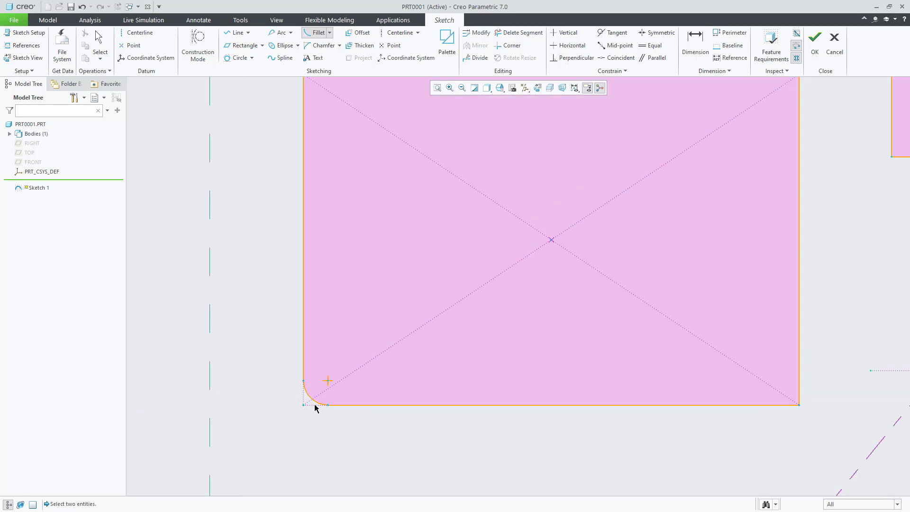
scroll(323, 239, down, 2)
click(325, 228)
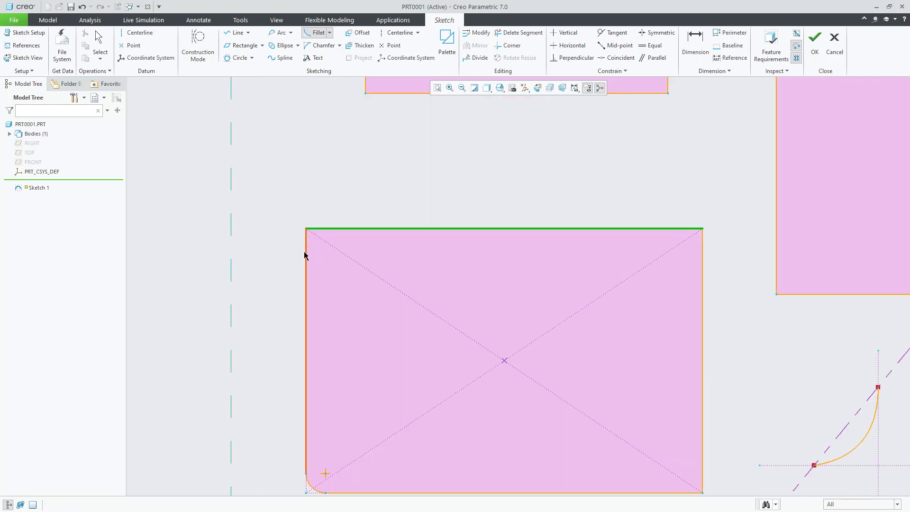
click(306, 256)
scroll(316, 241, down, 4)
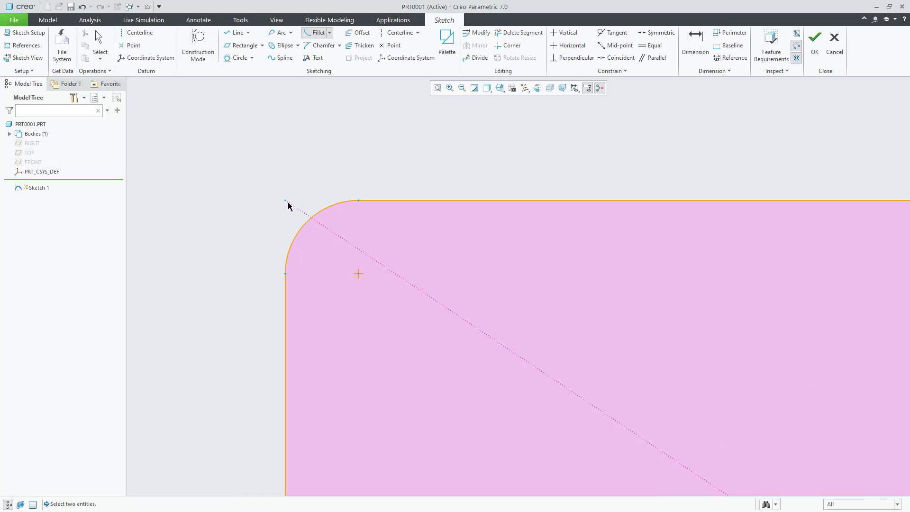
scroll(317, 306, down, 6)
scroll(349, 464, up, 8)
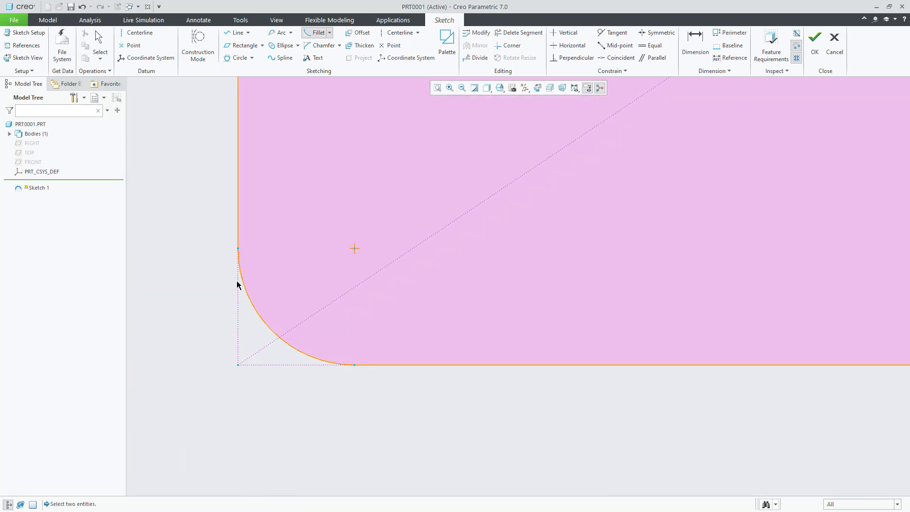
scroll(335, 379, down, 8)
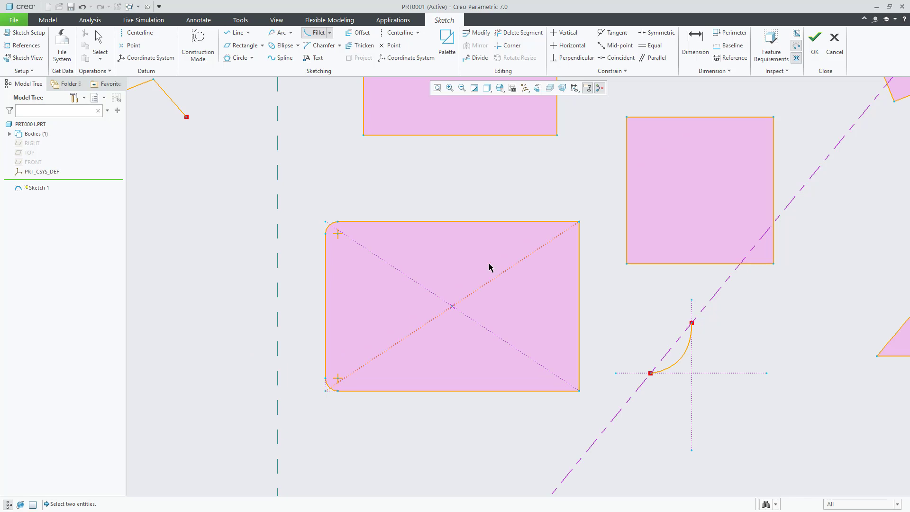
Step: Add an Elliptical fillet between the top and right edges of the rectangle with the diagonals
click(330, 34)
click(313, 65)
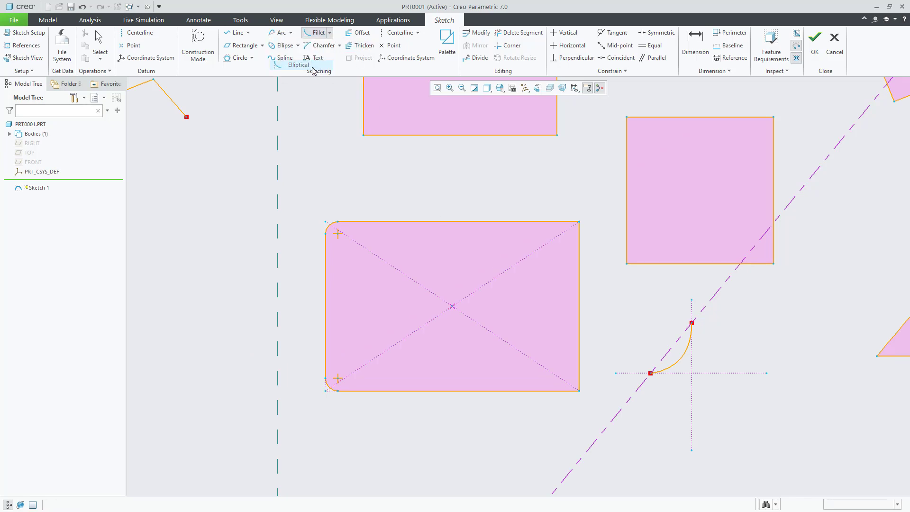
scroll(571, 309, up, 3)
scroll(551, 184, up, 2)
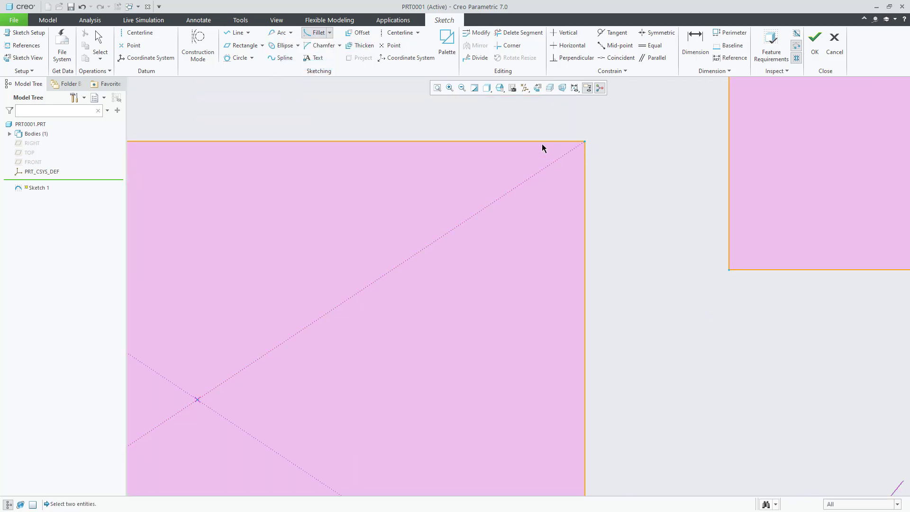
click(541, 142)
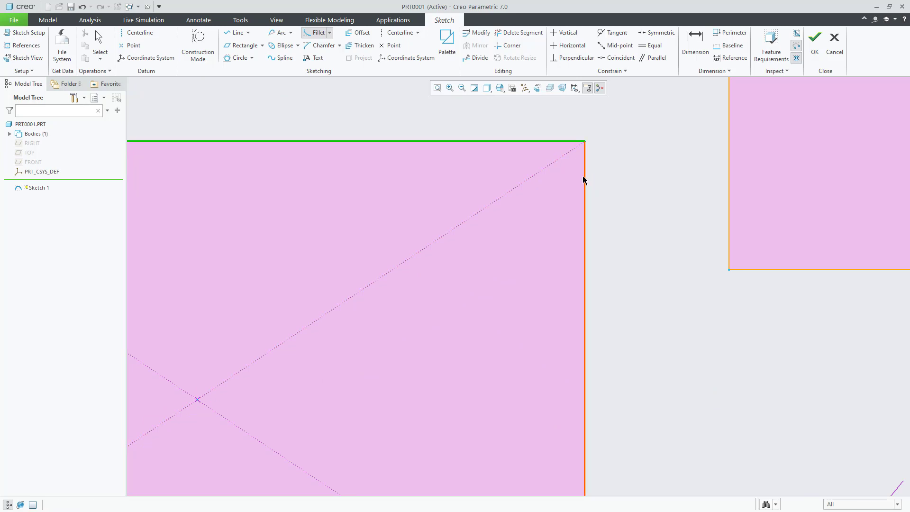
click(584, 175)
Step: Examine the elliptical fillet's axes and corner construction lines, and compare it with the circular fillets on the same rectangle
scroll(580, 173, up, 2)
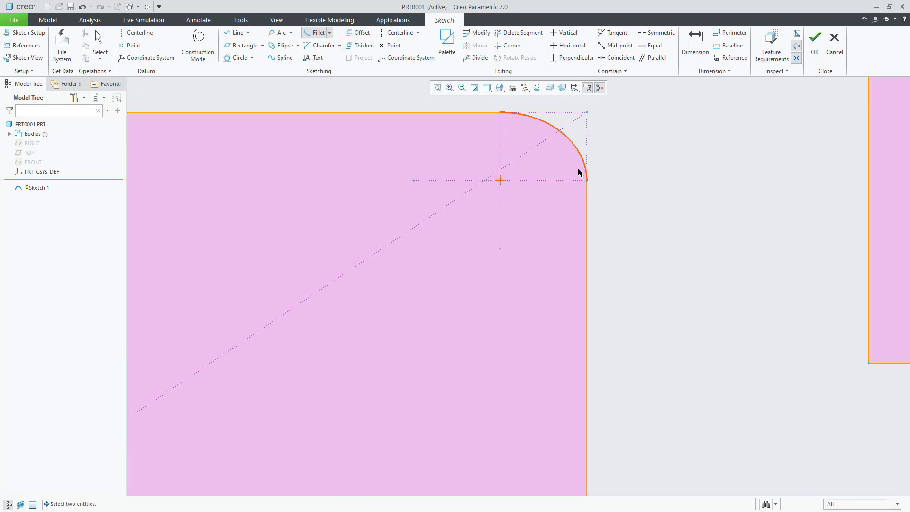
scroll(579, 173, up, 1)
scroll(483, 112, up, 2)
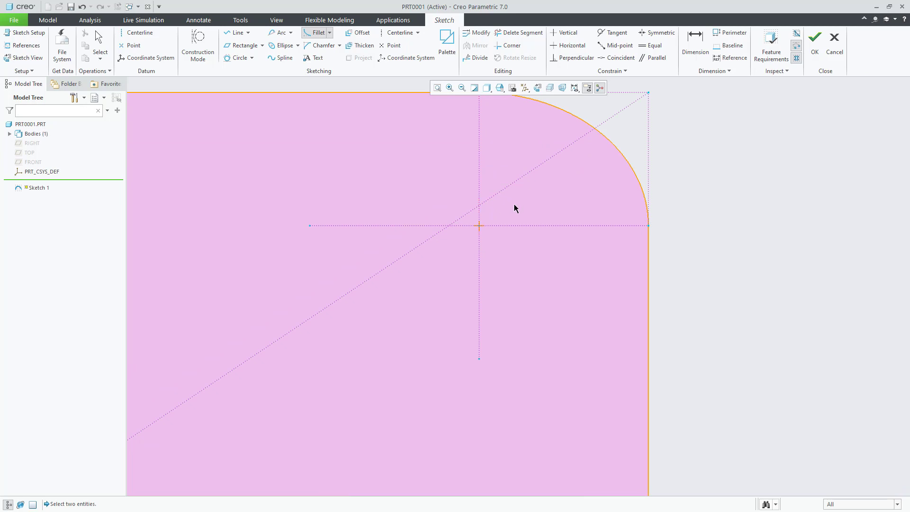
mouse_move(526, 197)
shift+middle_down()
mouse_move(502, 221)
mouse_move(493, 249)
shift+middle_up()
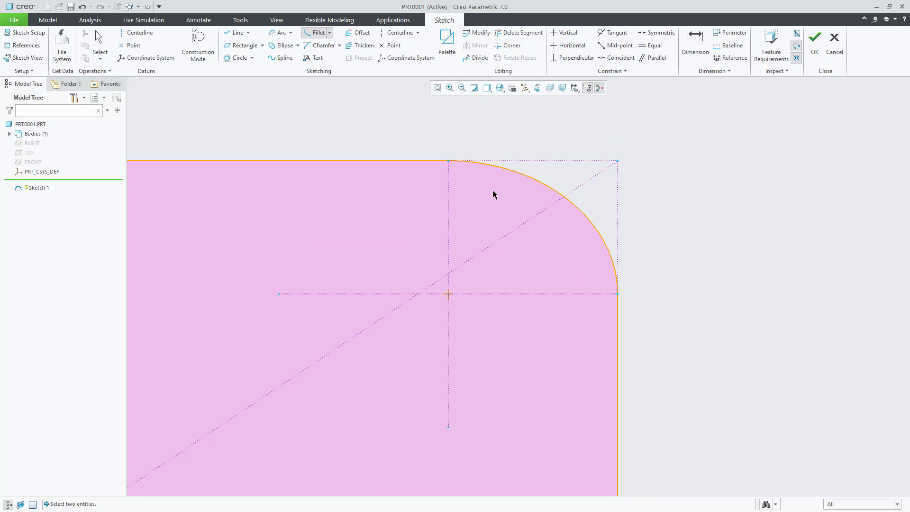
scroll(601, 304, down, 4)
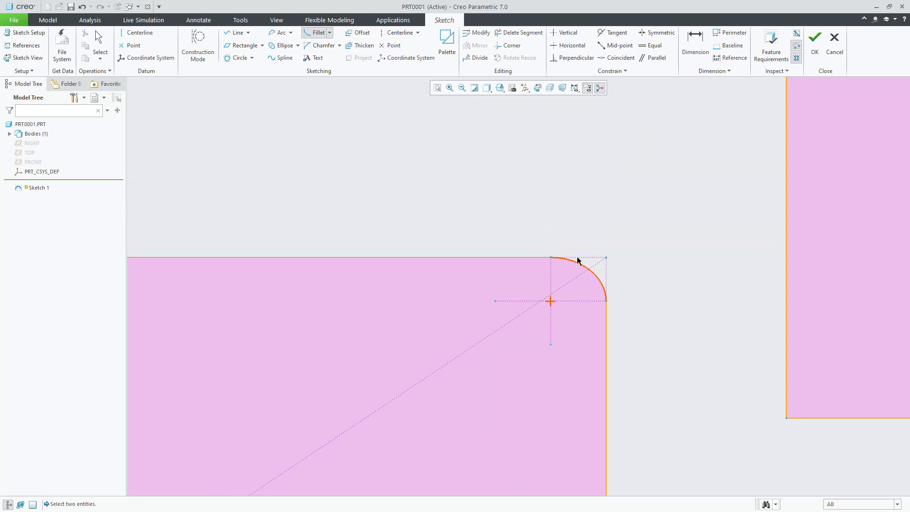
scroll(623, 405, down, 6)
scroll(621, 401, up, 3)
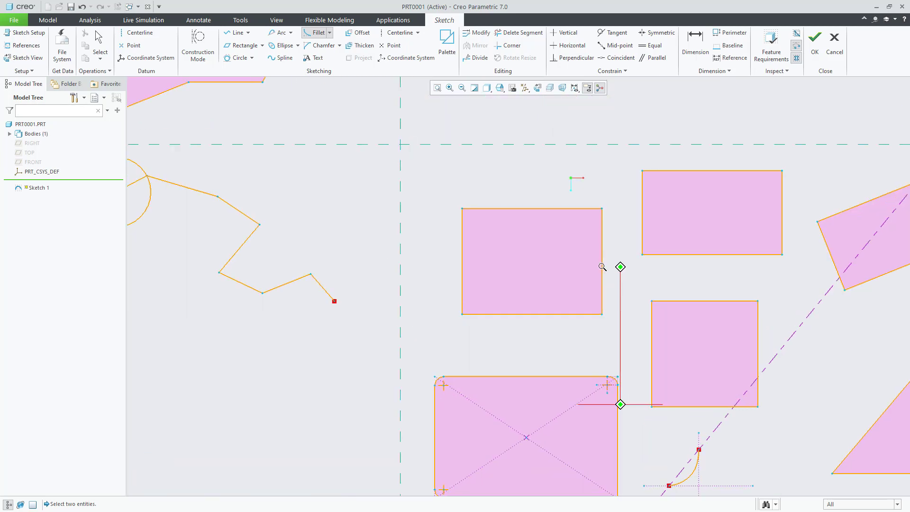
middle_drag(636, 460, 528, 273)
scroll(474, 234, up, 4)
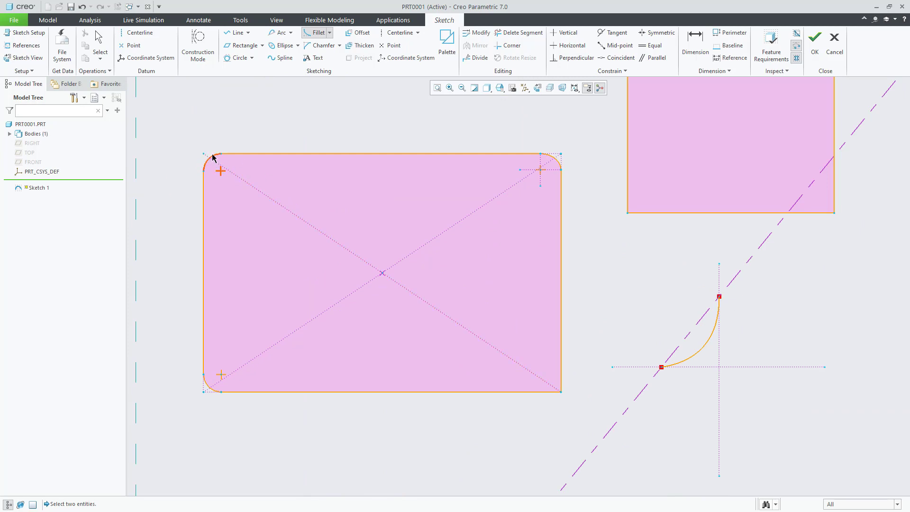
Step: Round the rectangle's remaining lower-right corner with an Elliptical Trim fillet between its right and bottom edges
click(329, 32)
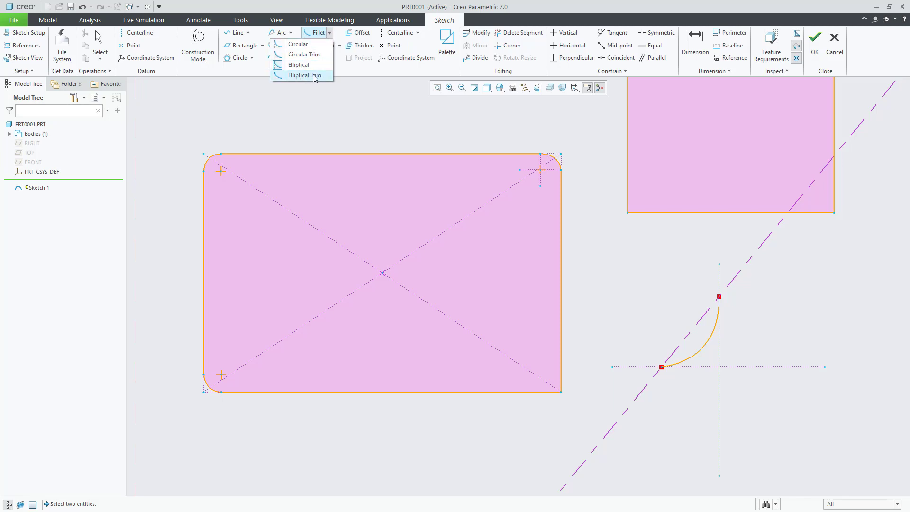
click(303, 76)
scroll(522, 422, up, 5)
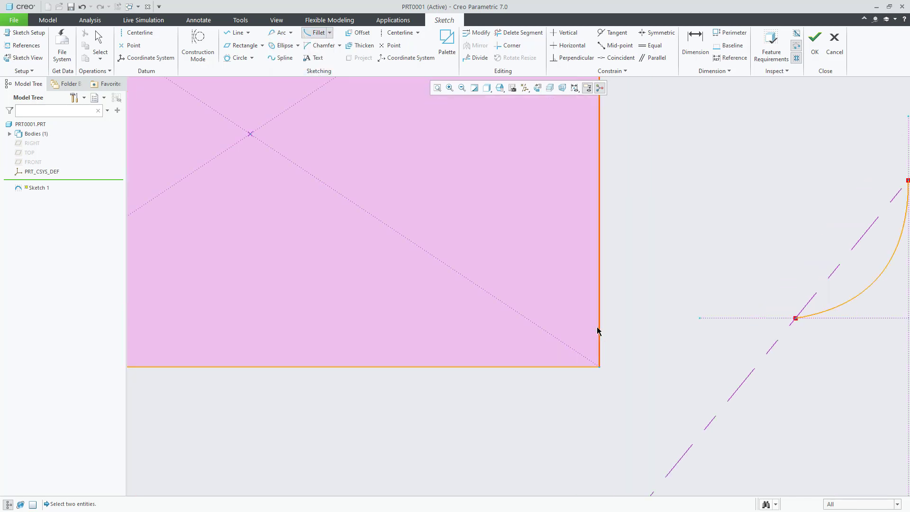
click(599, 330)
click(565, 367)
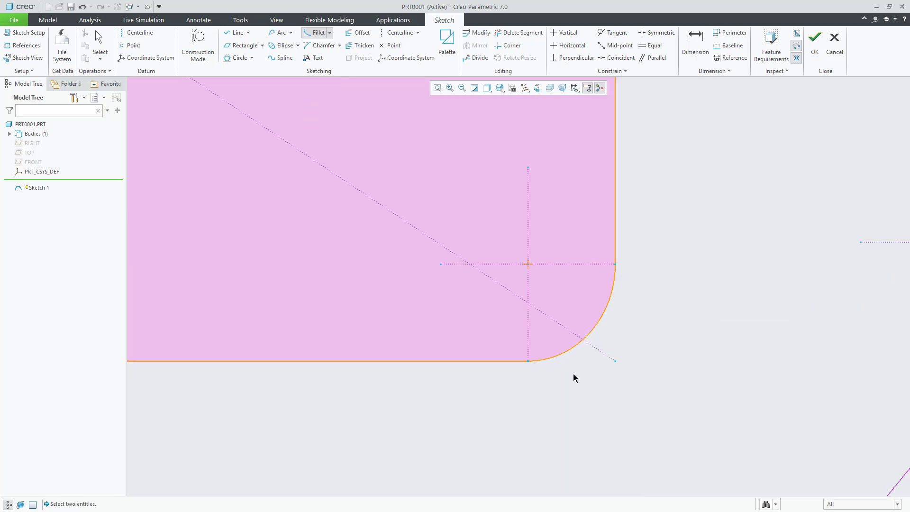
scroll(562, 394, down, 5)
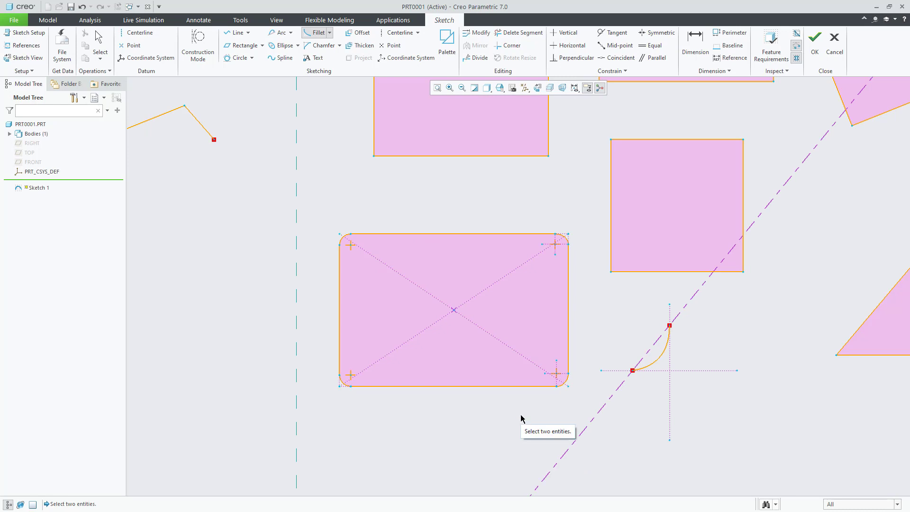
Step: Chamfer the lower-left corner of the plain rectangle above the filleted one, keeping the construction lines to the original corner
click(322, 50)
scroll(459, 215, down, 3)
scroll(427, 125, up, 5)
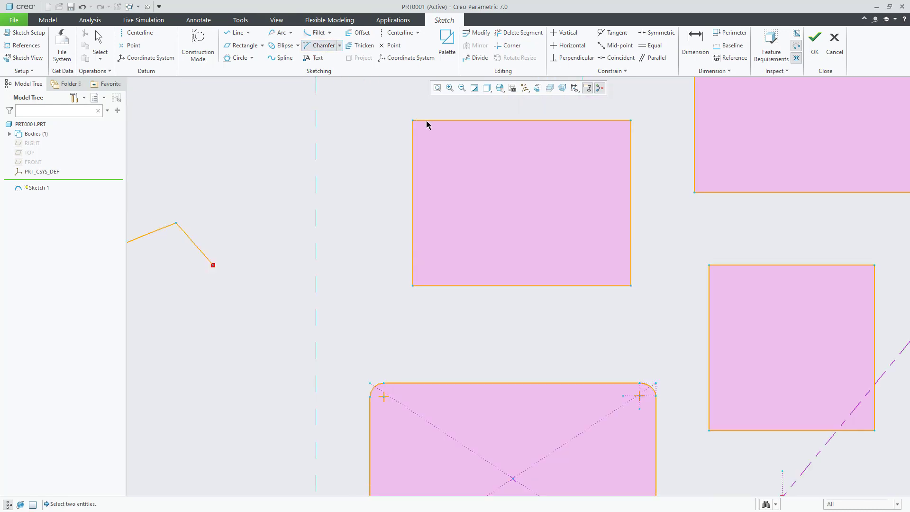
scroll(438, 144, up, 2)
scroll(411, 417, up, 4)
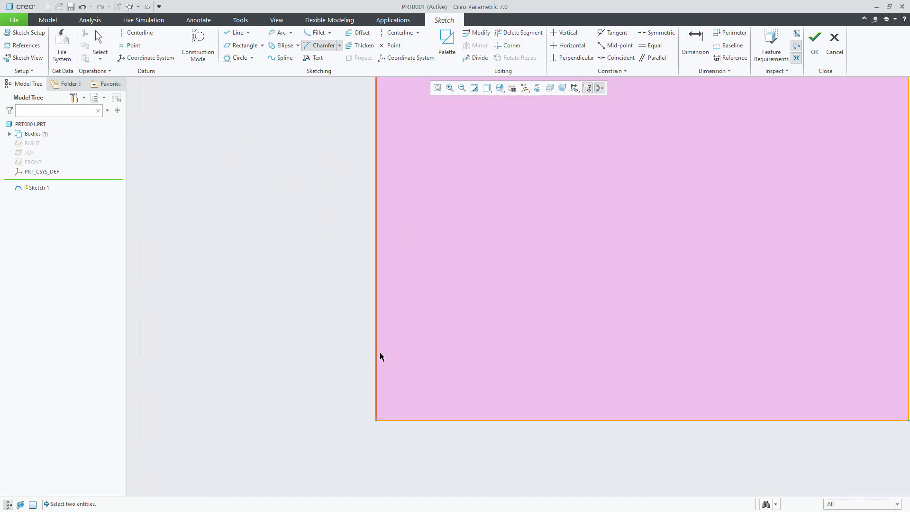
click(377, 359)
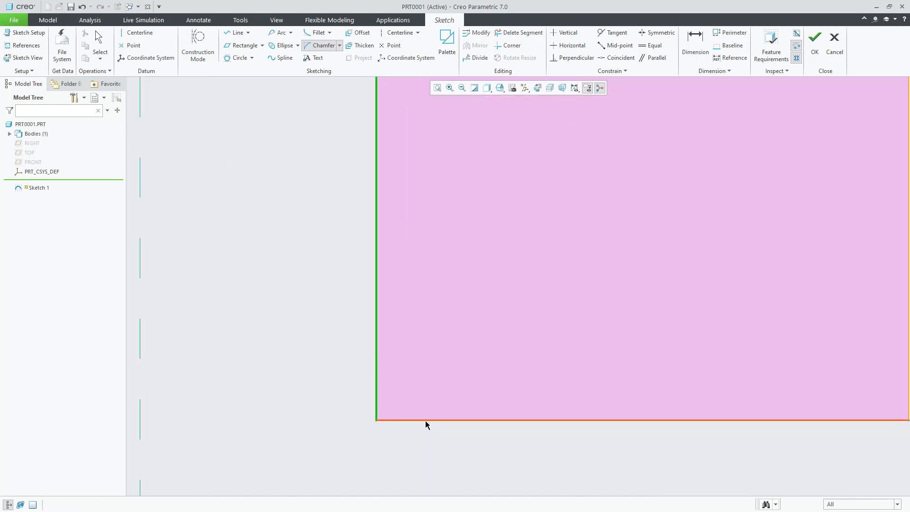
click(426, 420)
scroll(386, 431, up, 2)
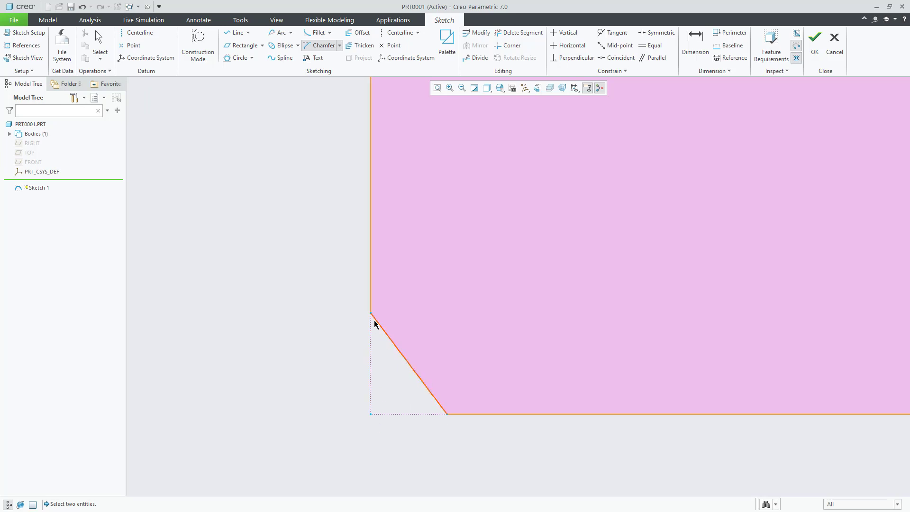
scroll(446, 415, down, 5)
scroll(456, 369, up, 2)
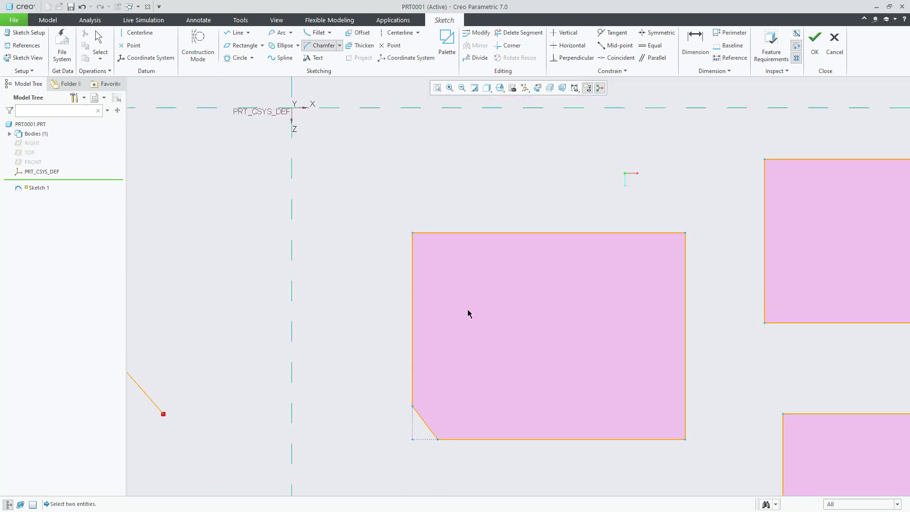
Step: Cut the upper-left corner of the same rectangle with a Chamfer Trim between its top and left edges
click(340, 46)
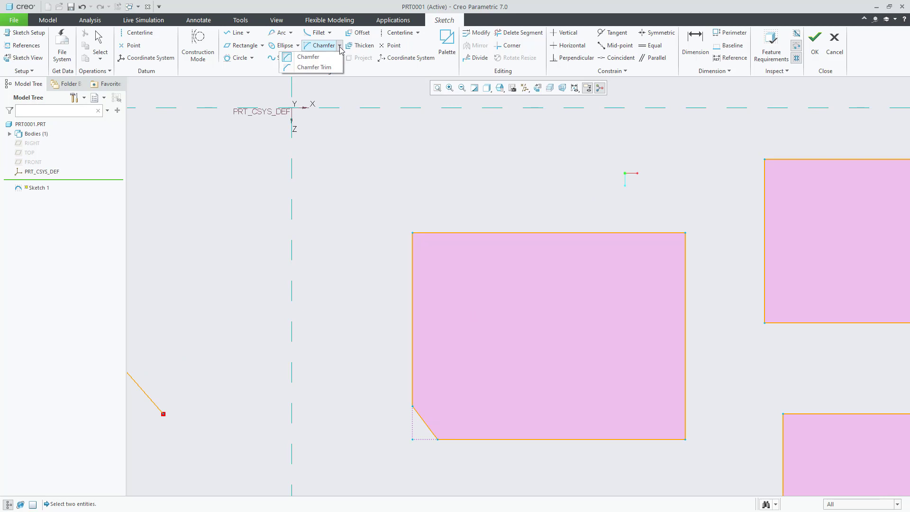
click(314, 68)
scroll(424, 471, up, 3)
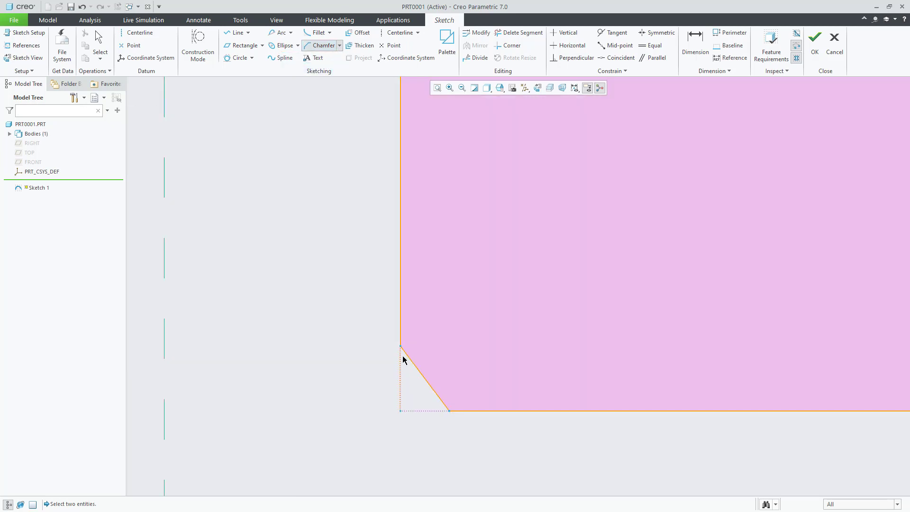
scroll(428, 417, down, 3)
scroll(425, 199, up, 3)
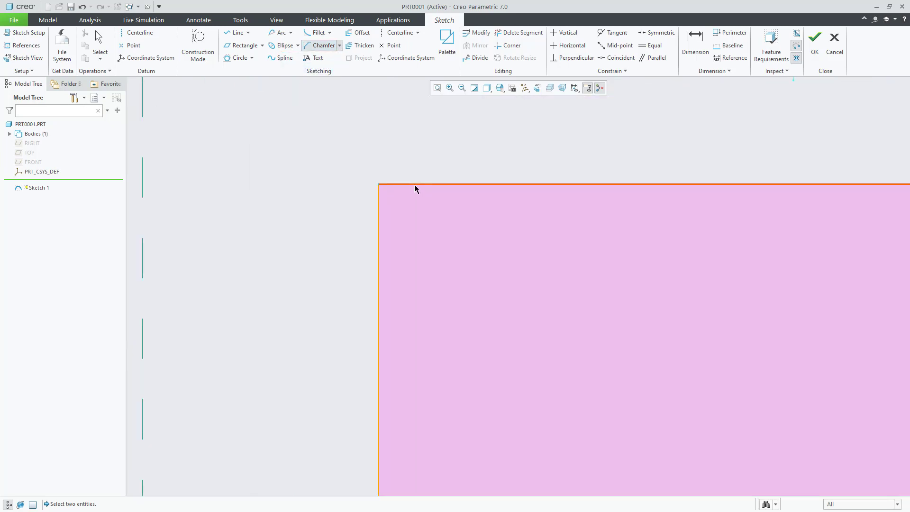
click(380, 230)
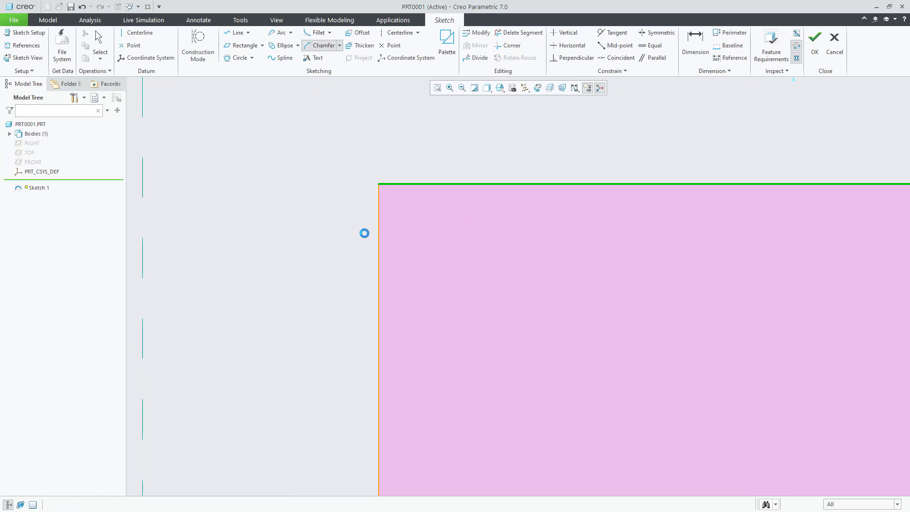
scroll(398, 192, up, 4)
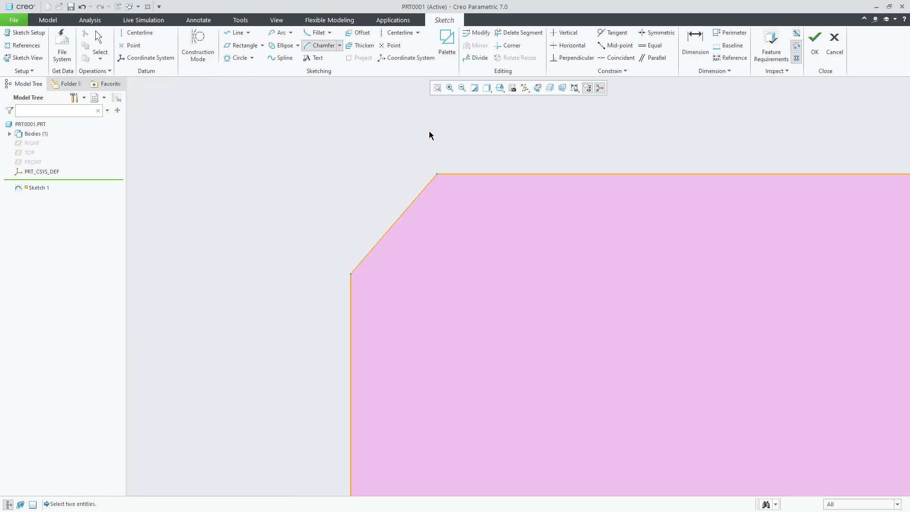
Step: Start a sketch text with a vertical height line, drawn bottom to top in the empty area above the belt-linked circles
scroll(384, 239, down, 8)
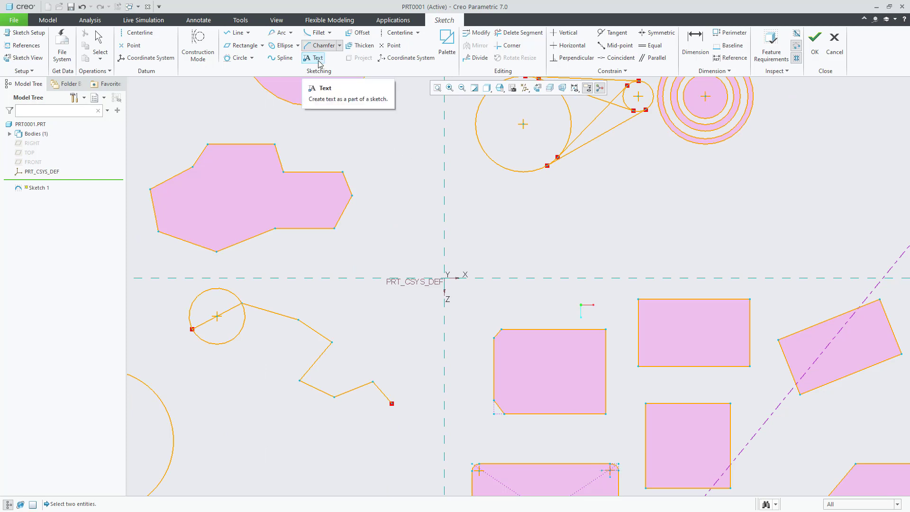
scroll(496, 244, down, 5)
scroll(575, 163, up, 5)
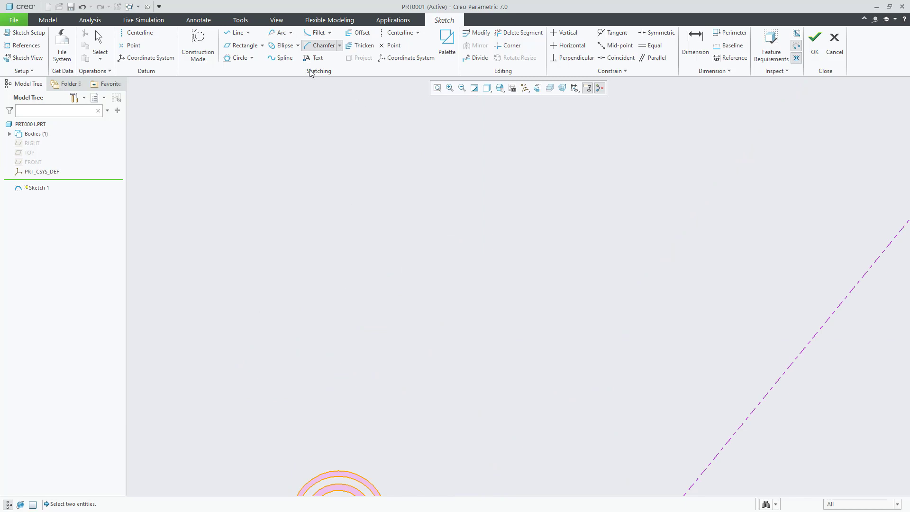
scroll(499, 185, down, 1)
scroll(312, 302, up, 2)
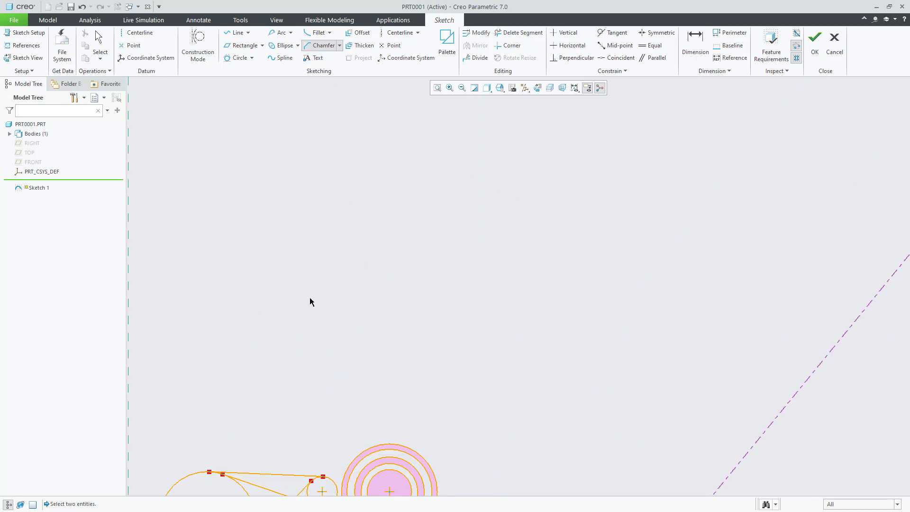
click(316, 59)
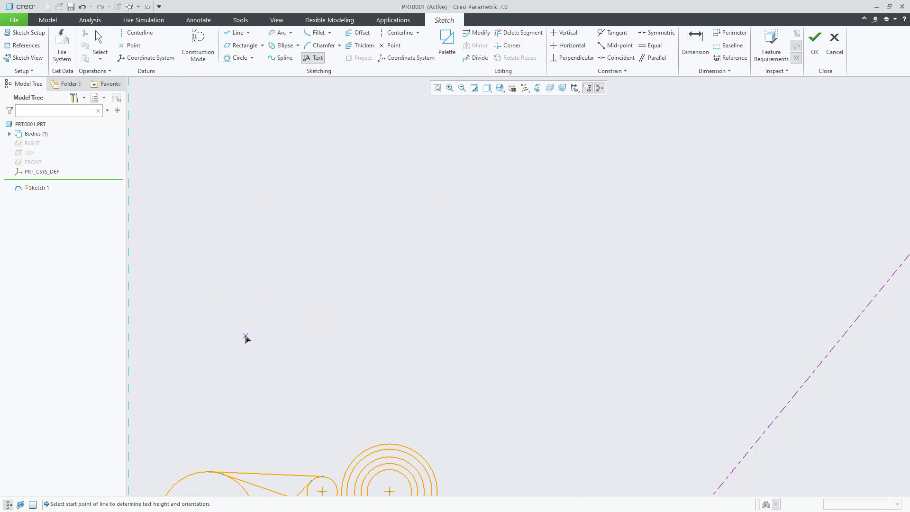
click(245, 335)
click(247, 270)
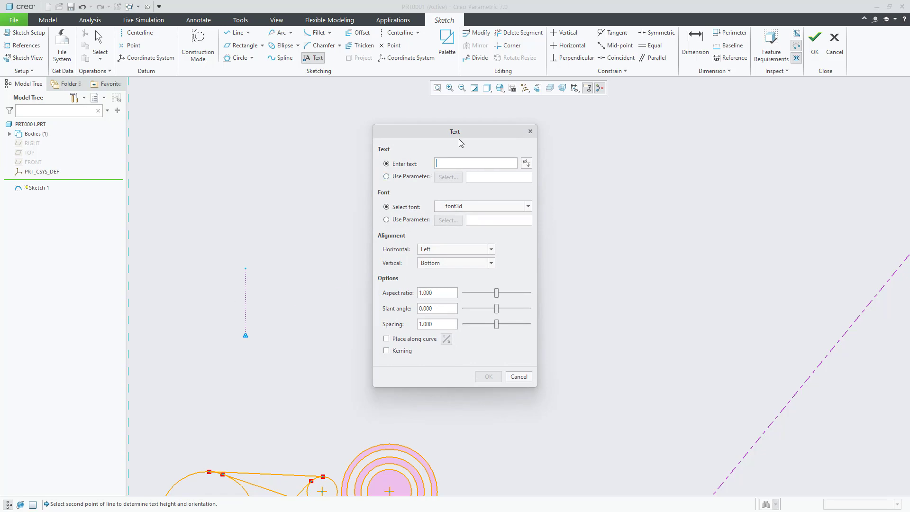
Step: Enter CREO as the text, keeping its preview in the sketch unobstructed
drag(458, 134, 676, 145)
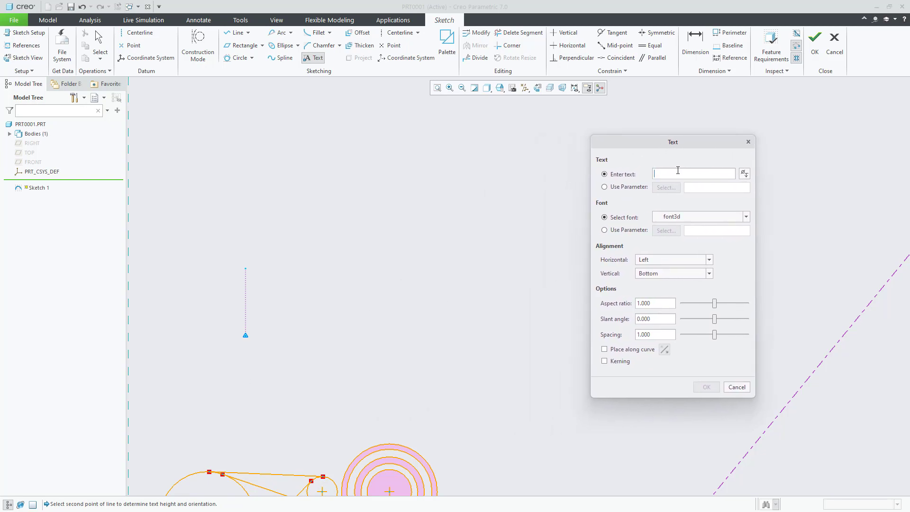
text(C)
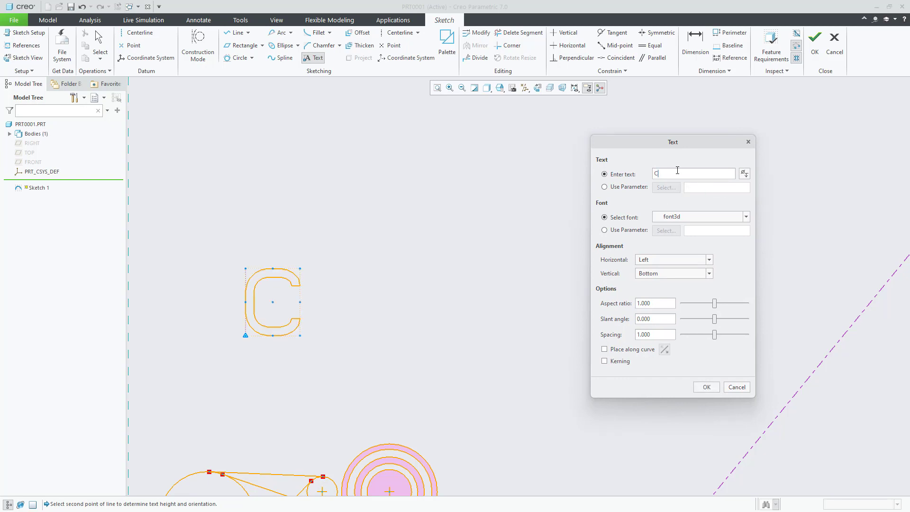
text(RE)
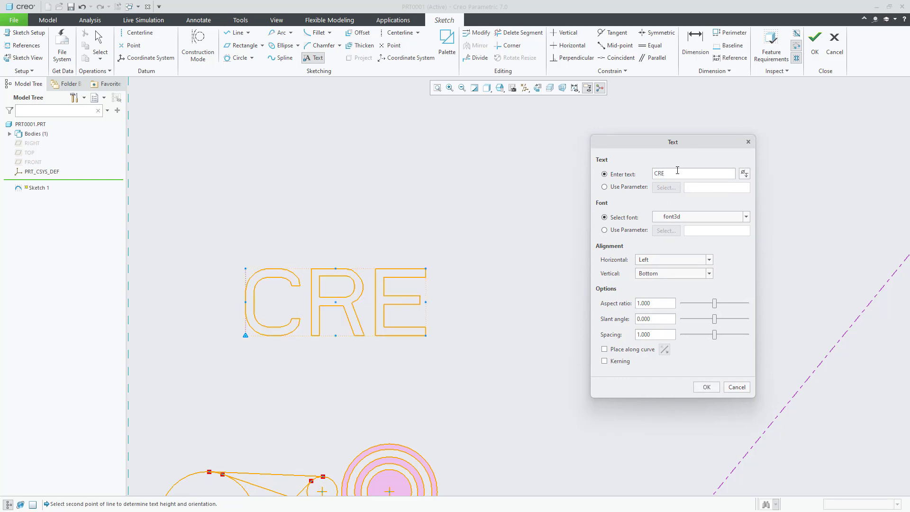
text(O)
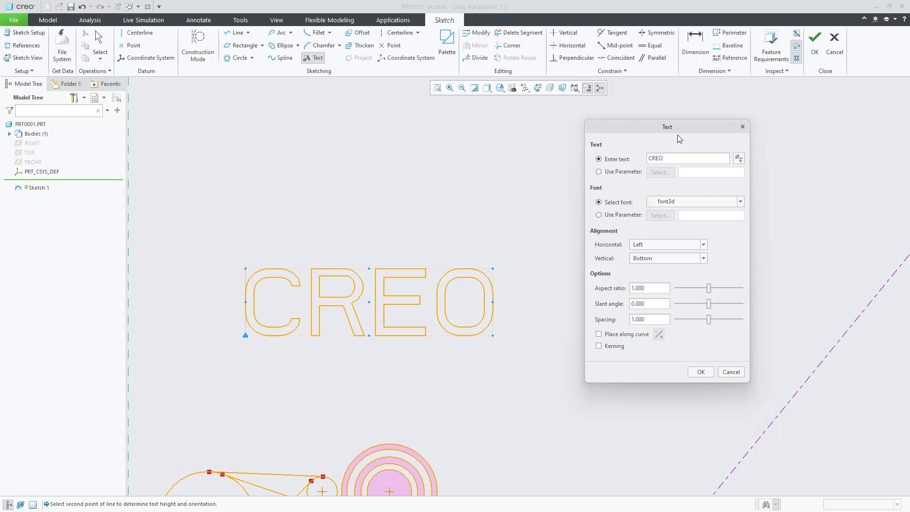
drag(684, 127, 665, 145)
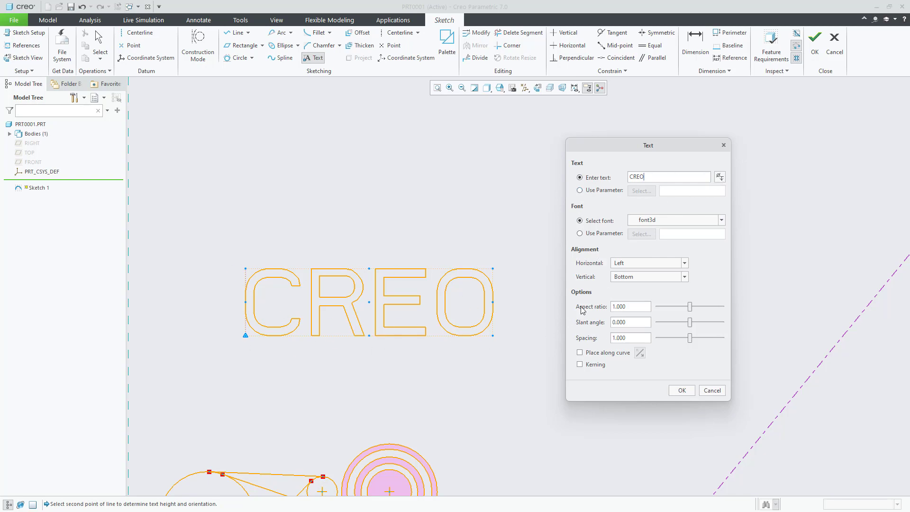
Step: Try Center horizontal and Middle vertical alignment for the CREO text
click(685, 263)
click(634, 280)
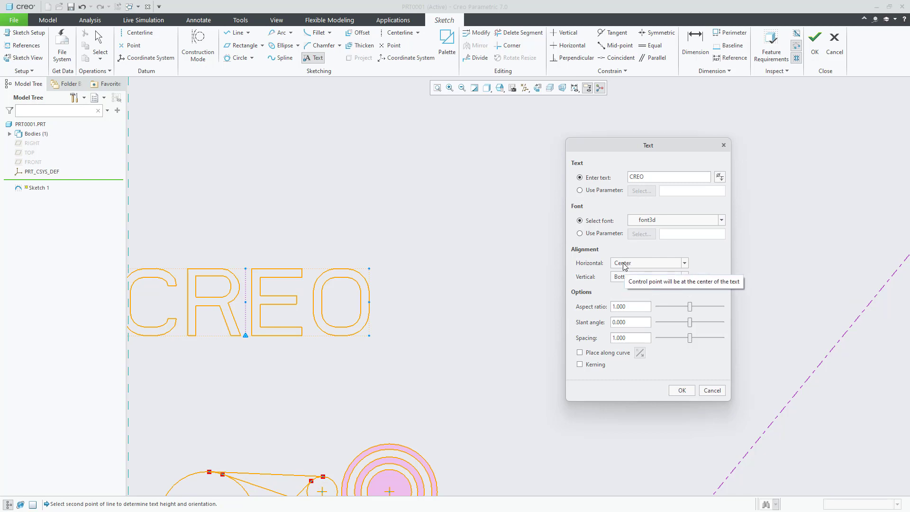
scroll(189, 310, up, 4)
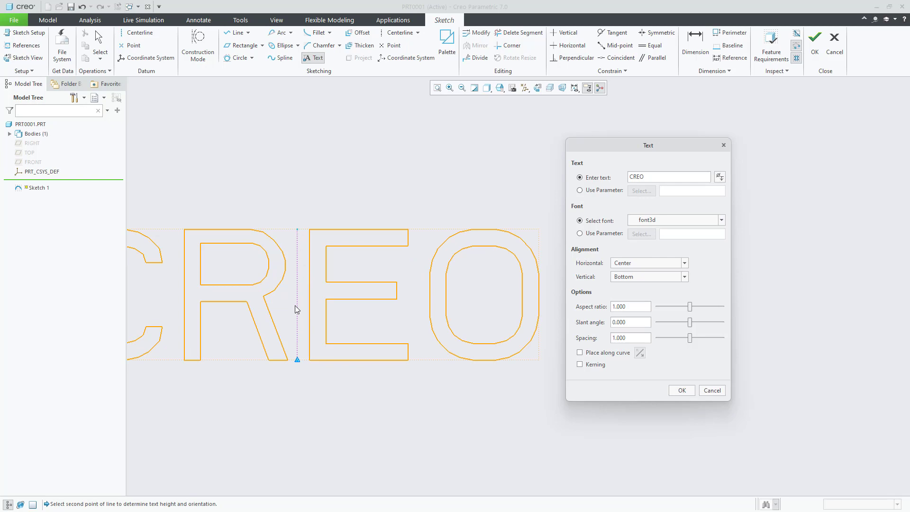
scroll(294, 288, down, 2)
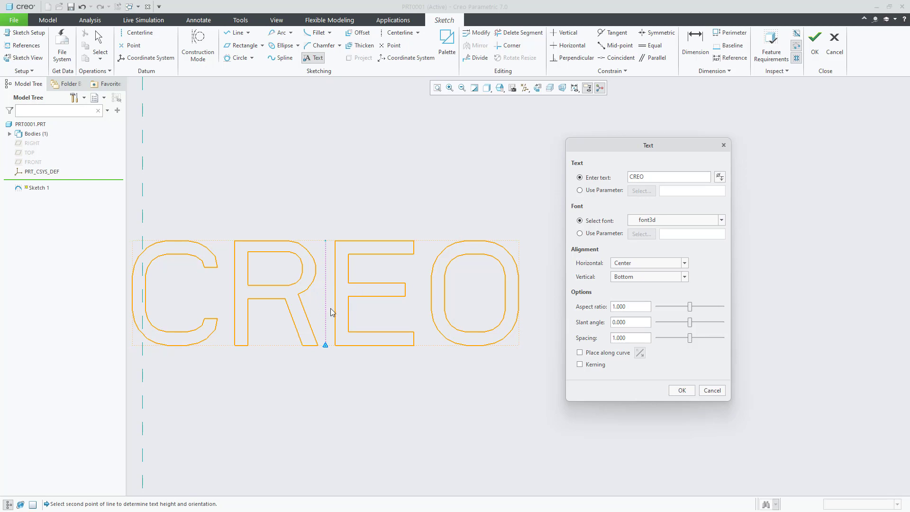
click(685, 277)
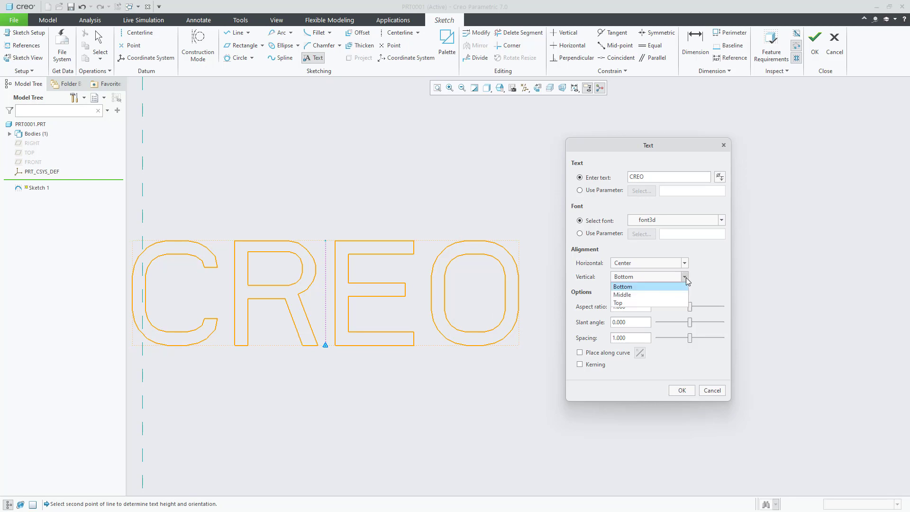
click(638, 299)
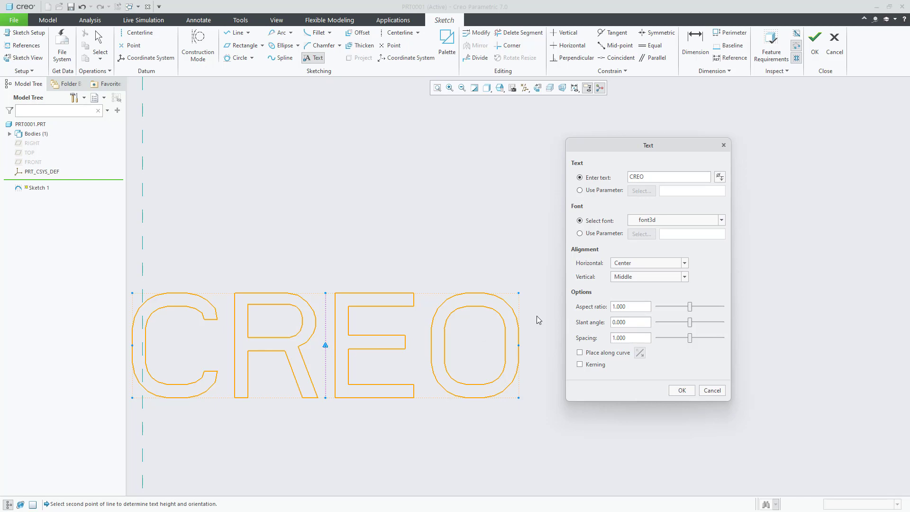
Step: Try Right horizontal and Top vertical alignment, and return the CREO text to Left and Bottom alignment
click(685, 263)
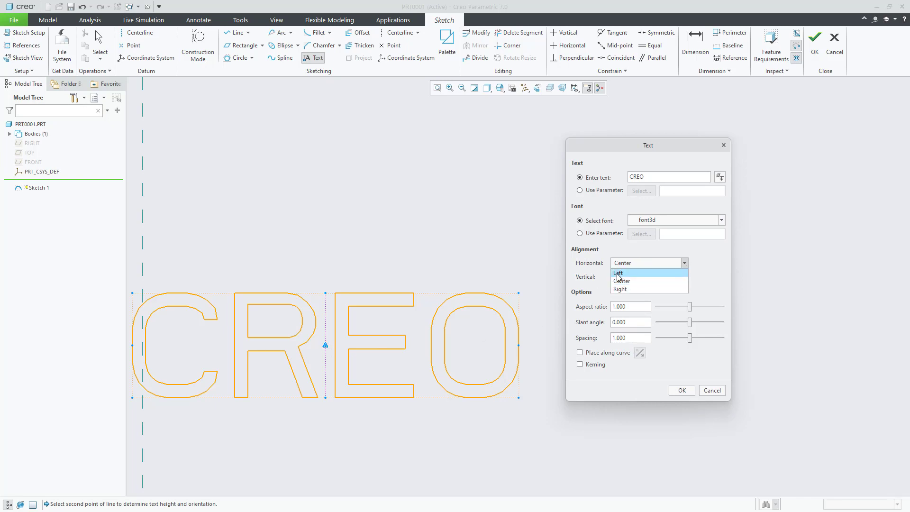
click(624, 290)
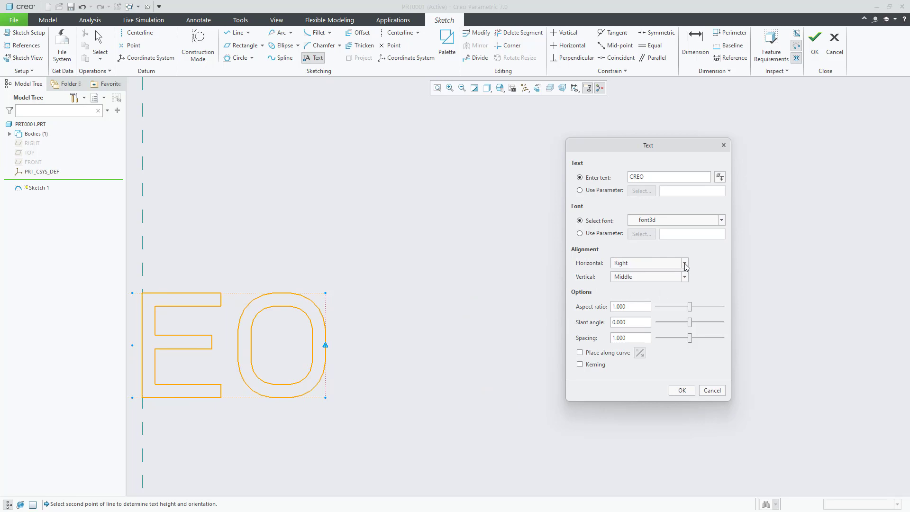
click(685, 263)
click(624, 273)
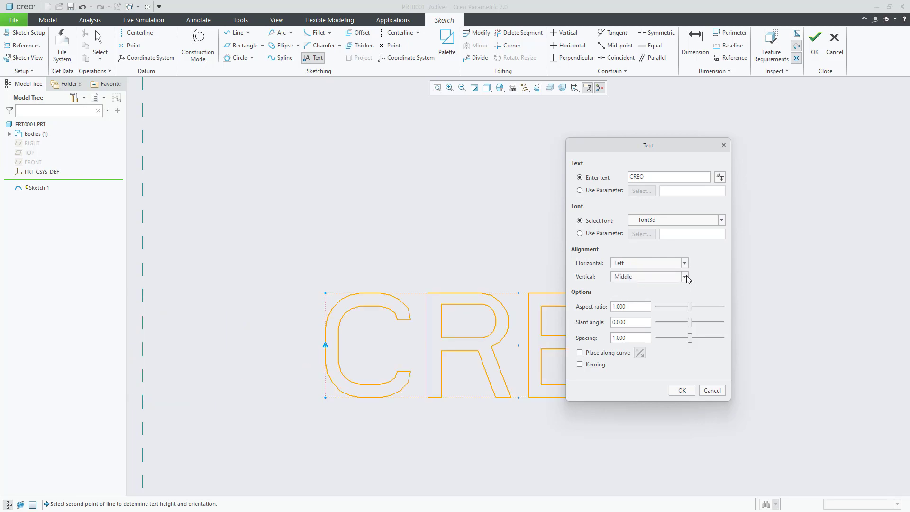
click(685, 277)
click(631, 303)
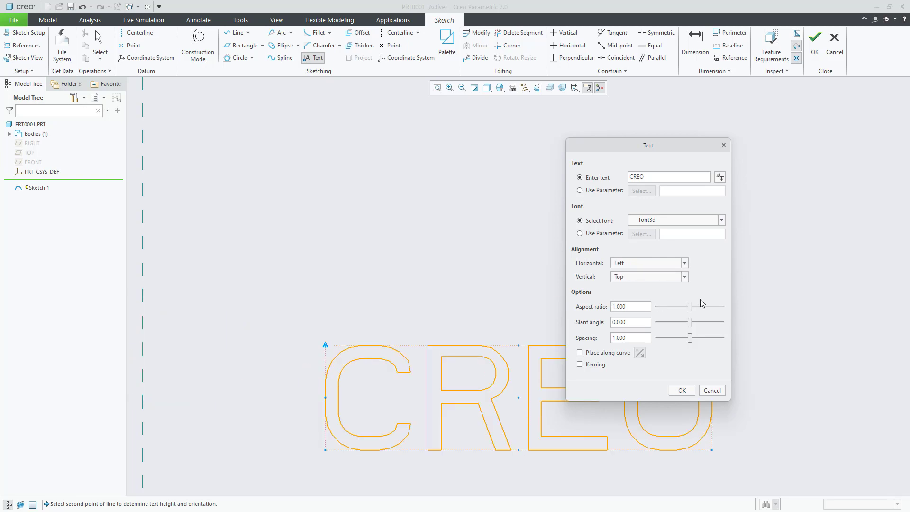
click(685, 277)
click(625, 288)
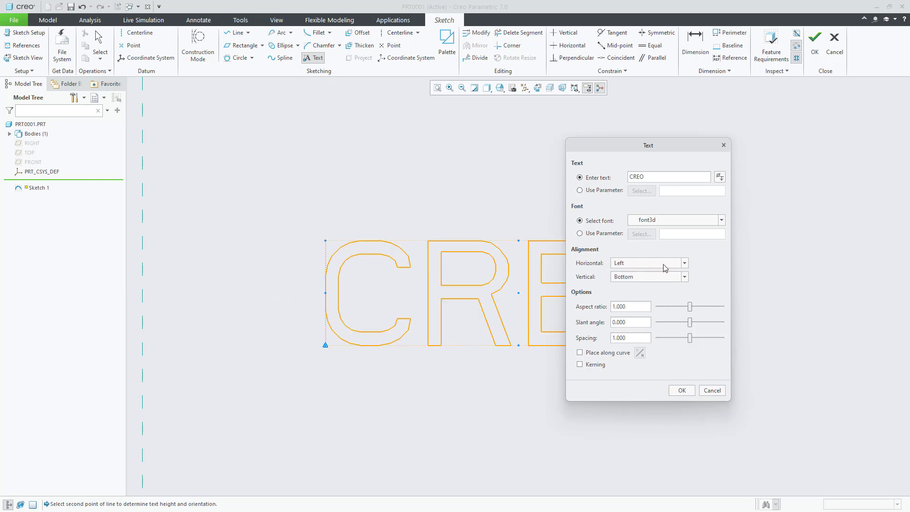
Step: Try the text's option sliders and the Place along curve setting, leaving the text off any curve
drag(651, 146, 219, 158)
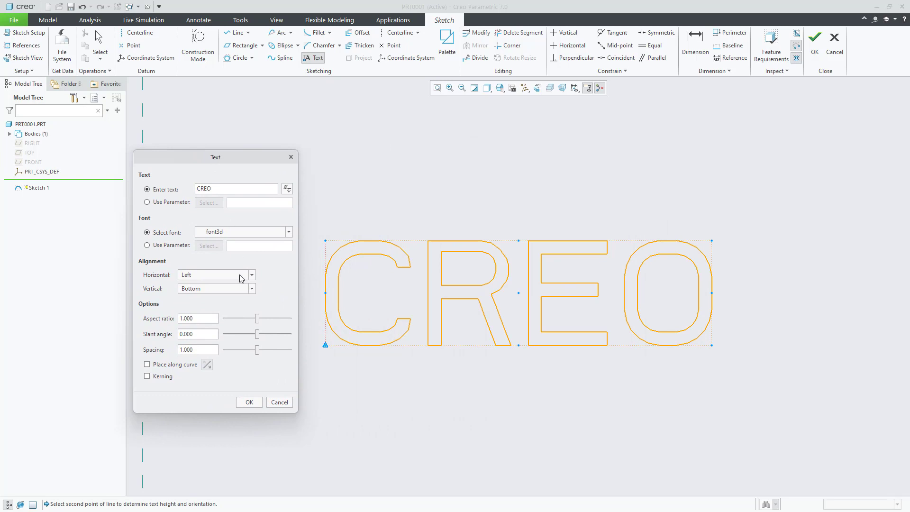
drag(260, 323, 255, 351)
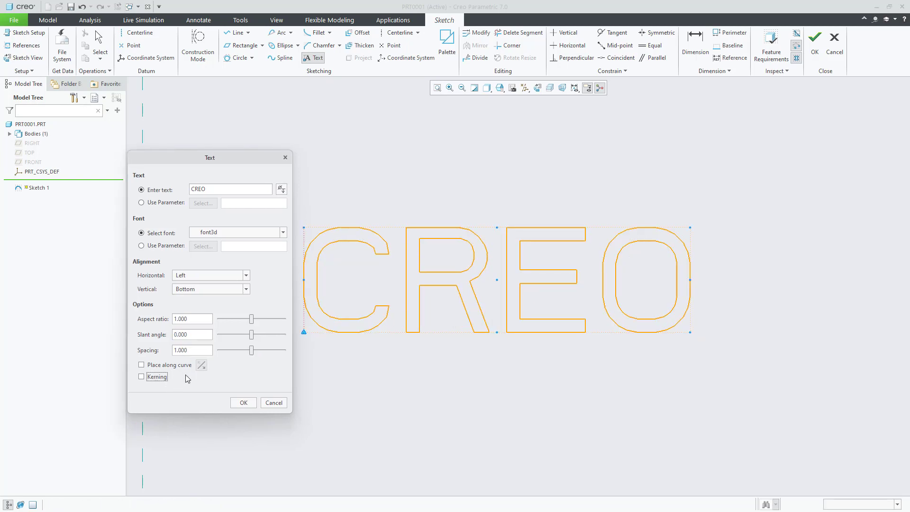
click(142, 365)
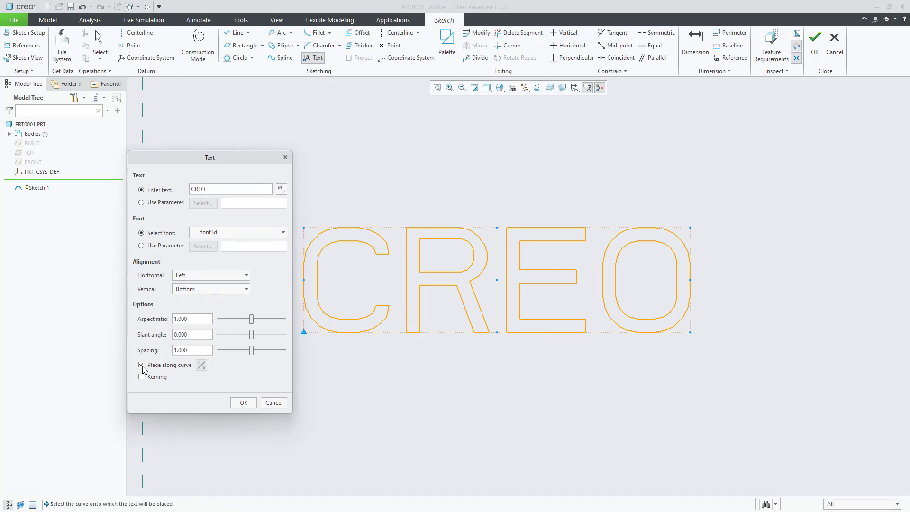
click(142, 366)
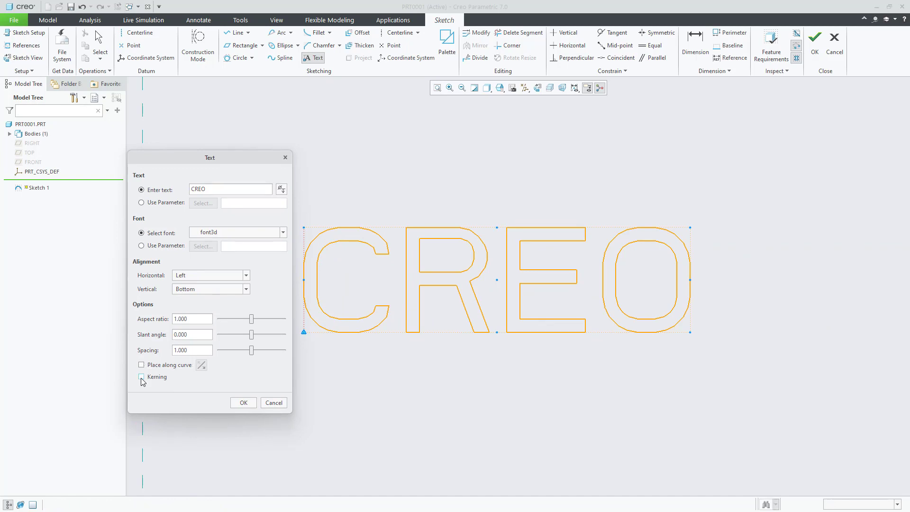
Step: Toggle the Kerning option, accept the CREO text and end the Text tool
click(141, 377)
key(Return)
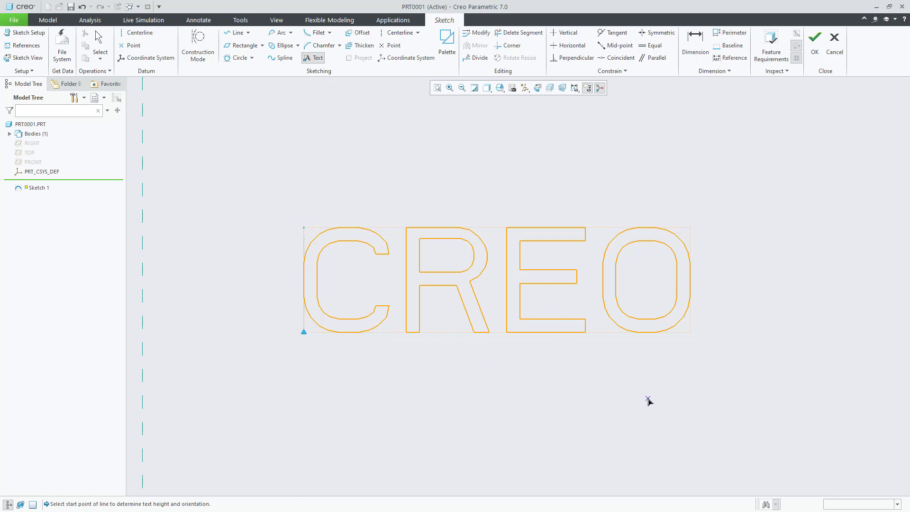
middle_click(621, 388)
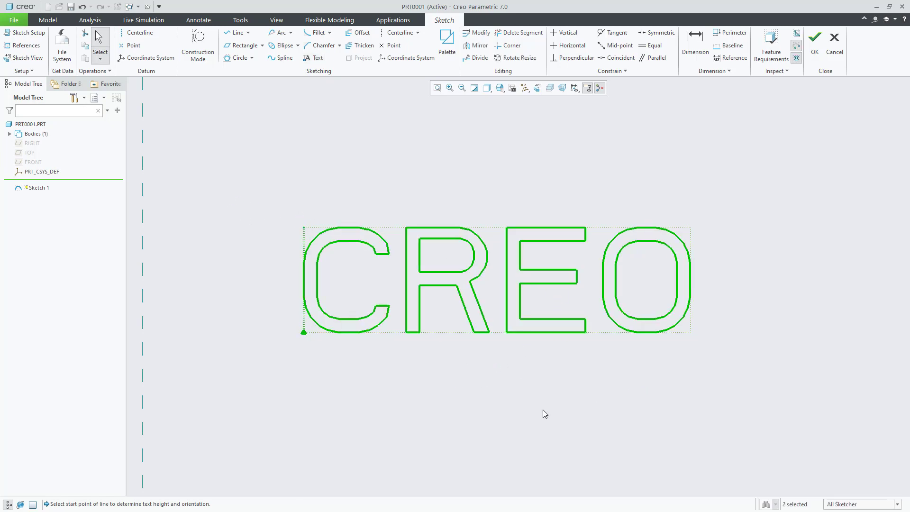
Step: Offset the large rectangle's right edge inward by 30 with the Single edge type
scroll(525, 412, up, 1)
scroll(525, 412, up, 4)
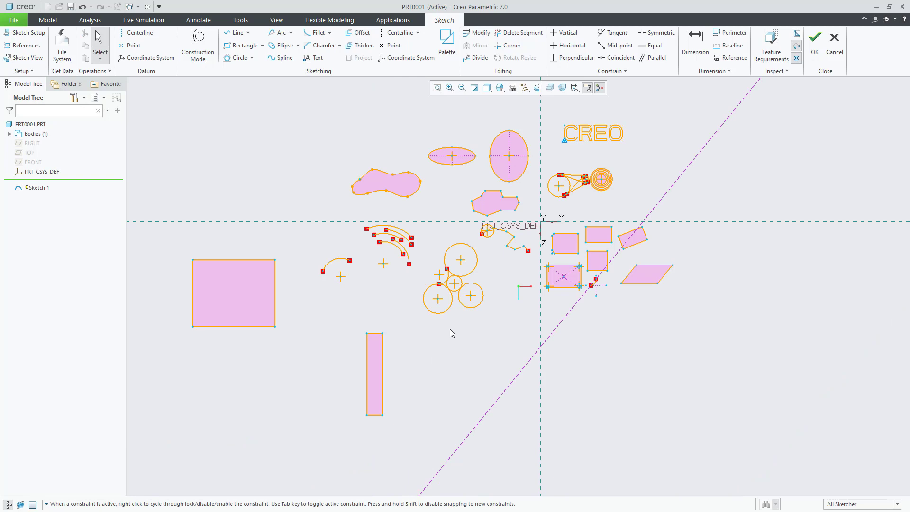
click(361, 34)
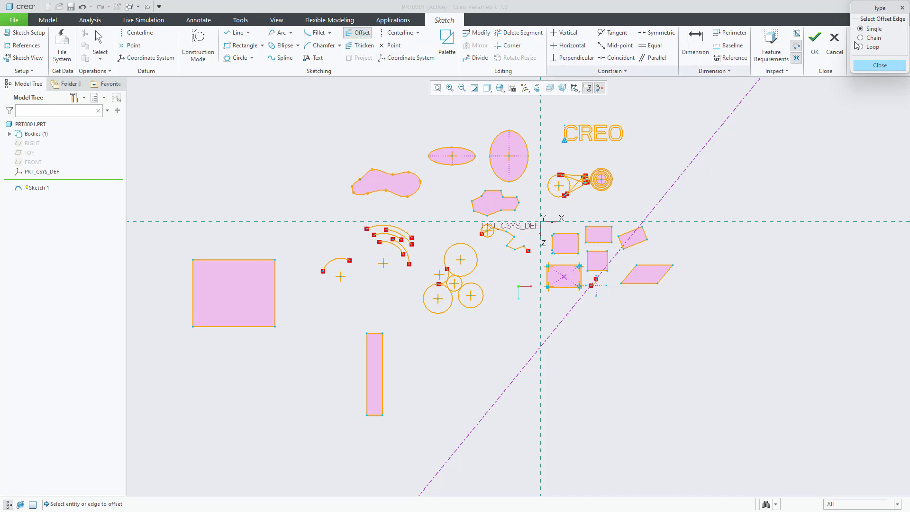
drag(880, 12, 838, 130)
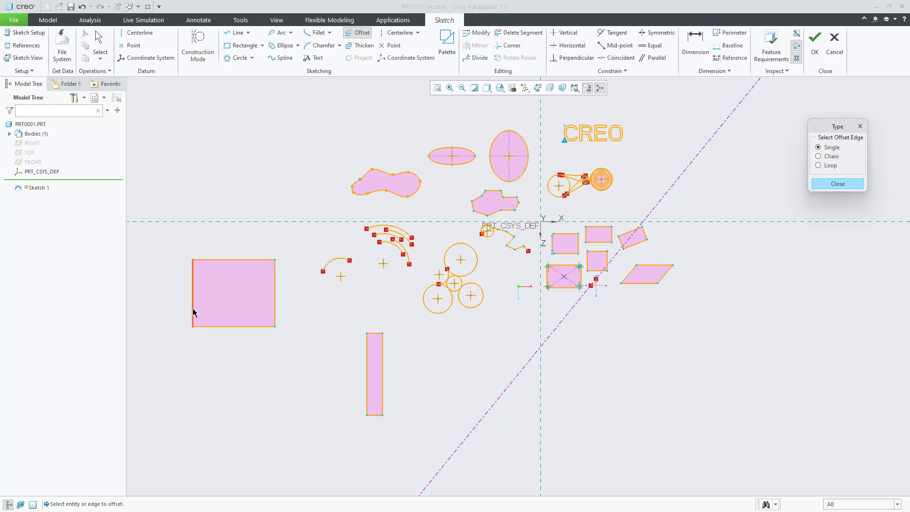
scroll(183, 307, down, 6)
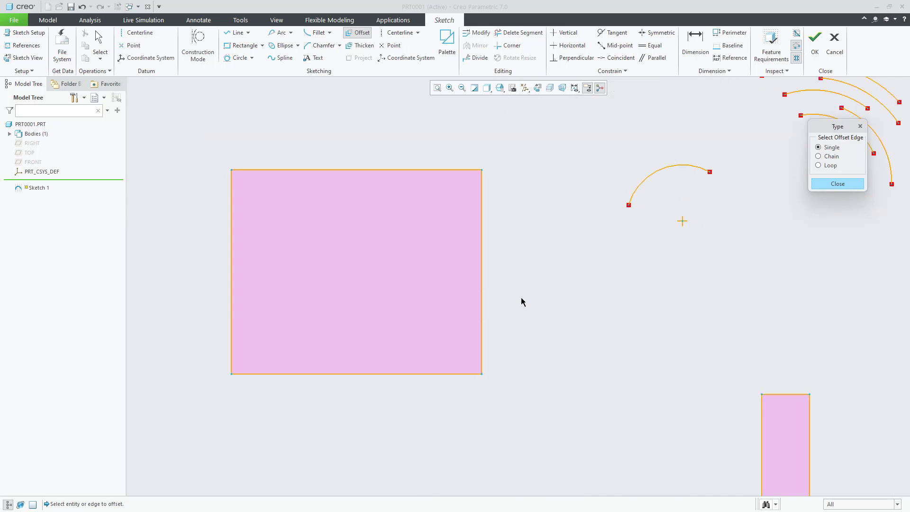
click(482, 231)
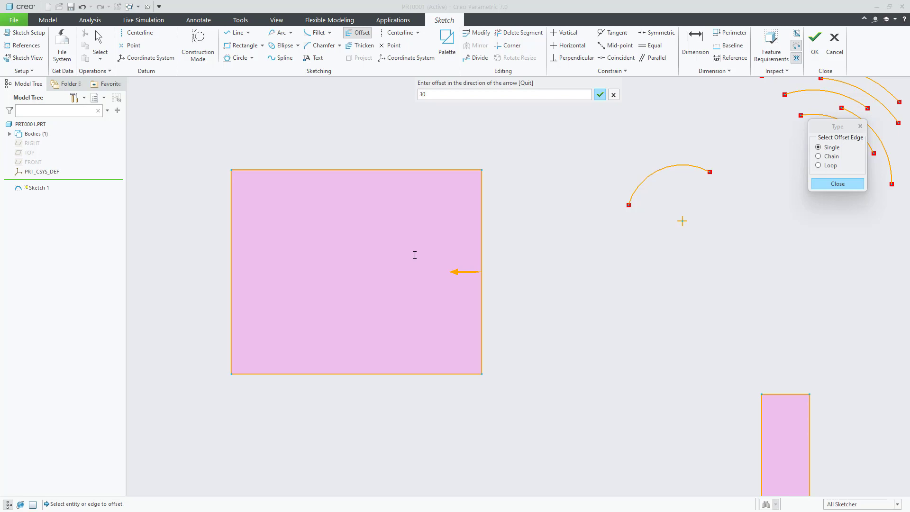
key(Return)
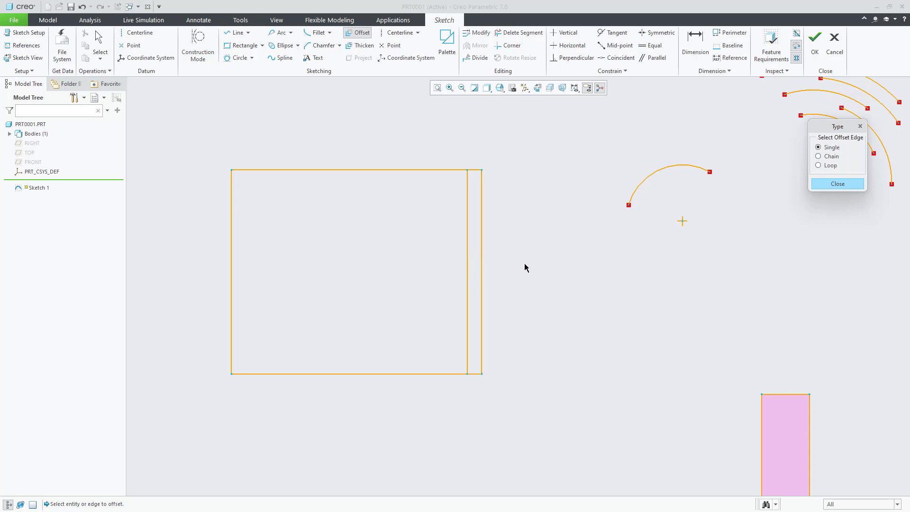
Step: Offset the large rectangle's right edge outward with a value of -30 and end the Offset tool
click(482, 237)
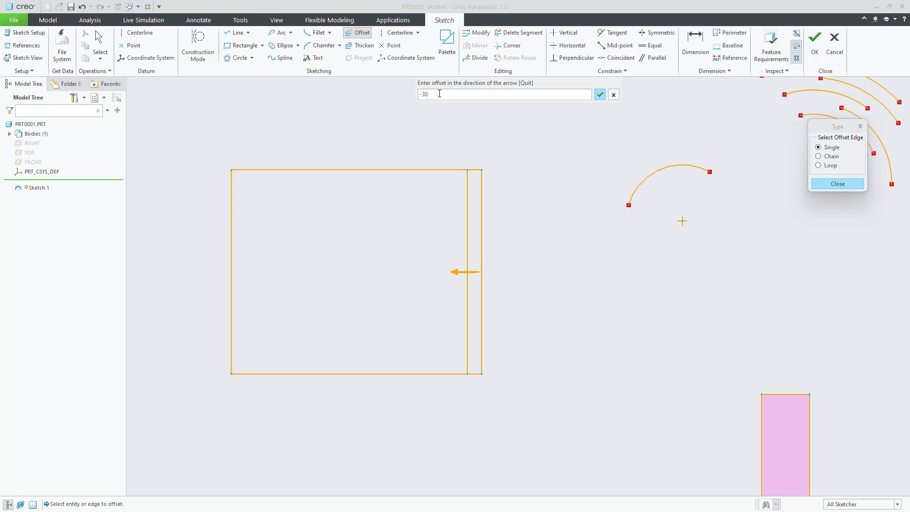
key(Return)
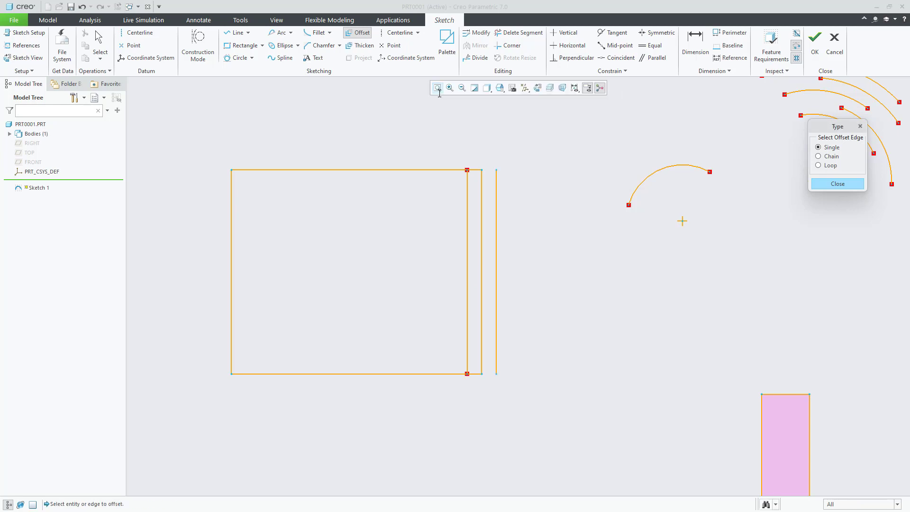
middle_click(508, 254)
Step: Delete the two offset lines beside the large rectangle's right edge
click(482, 282)
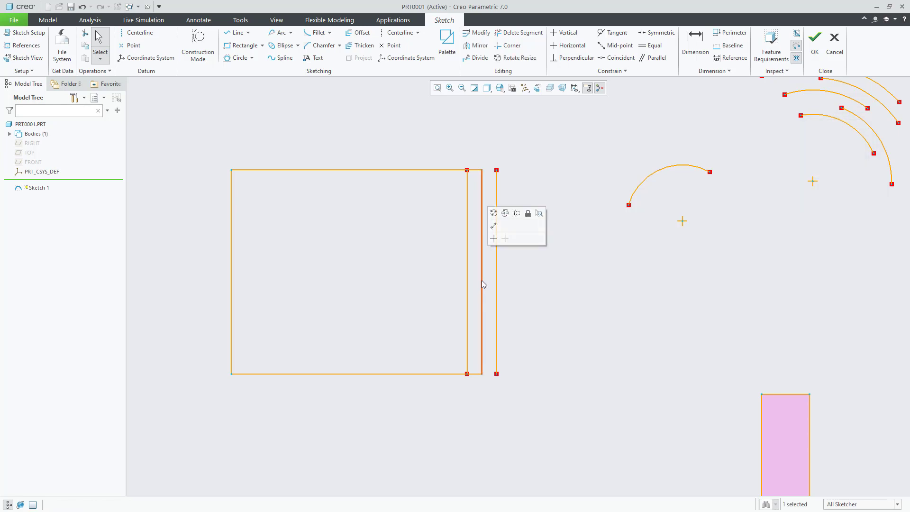
key(Delete)
click(467, 255)
key(Delete)
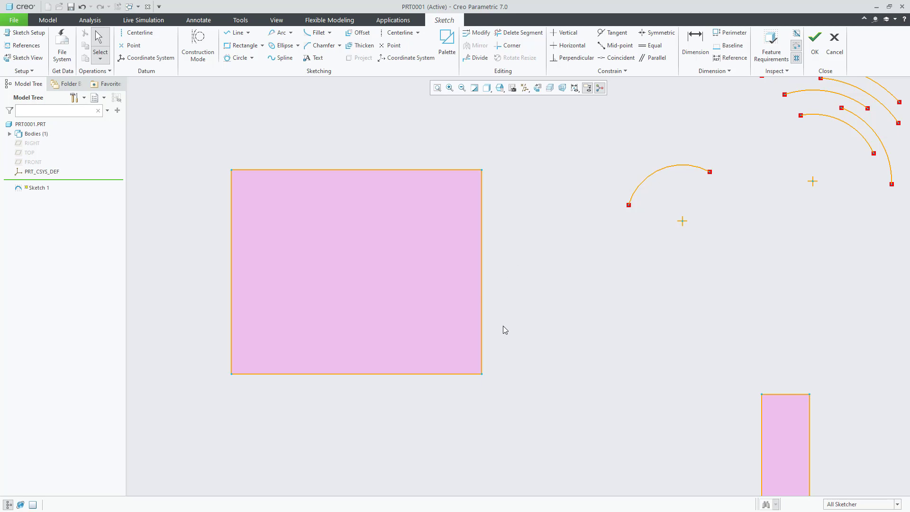
Step: Restart Offset with the Chain type and pick the large rectangle's right and bottom edges as the chain
click(360, 33)
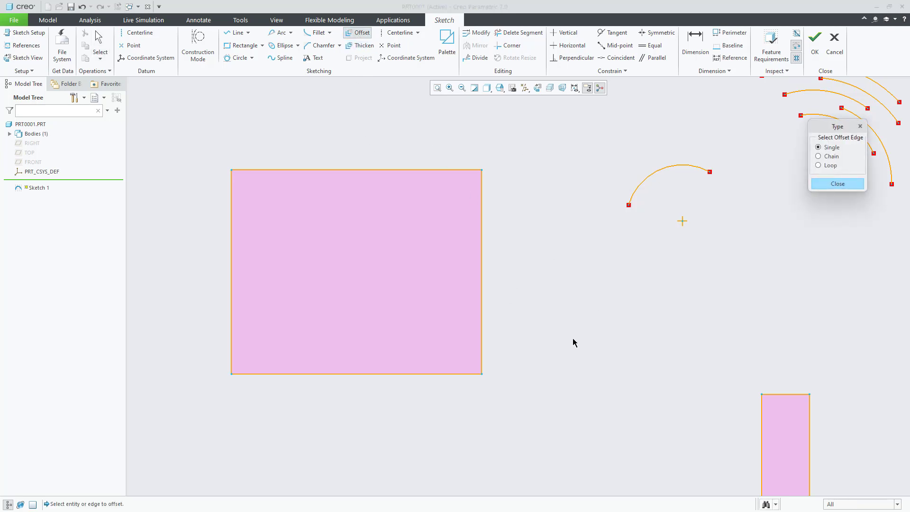
click(482, 289)
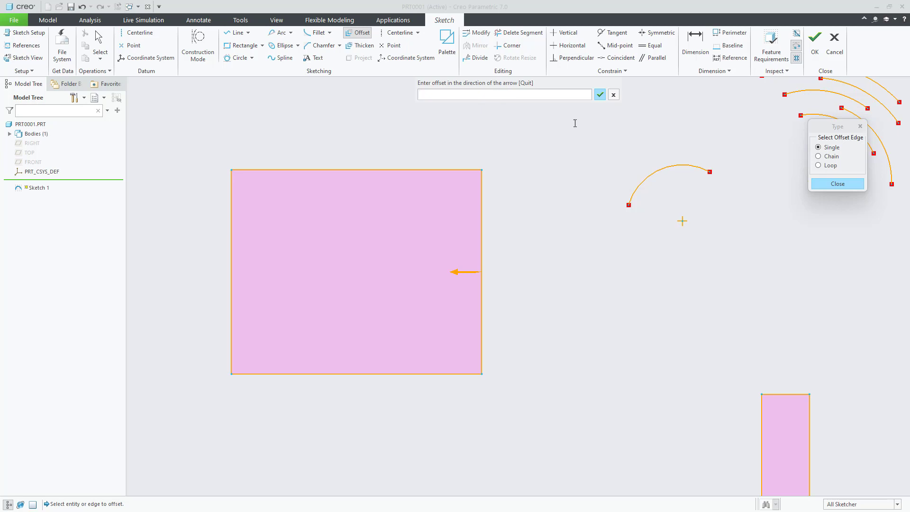
click(614, 95)
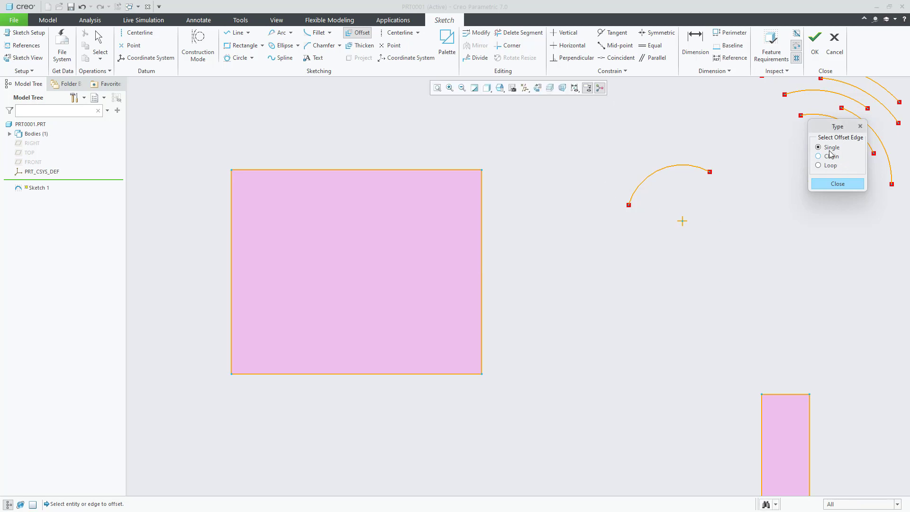
drag(835, 126, 663, 257)
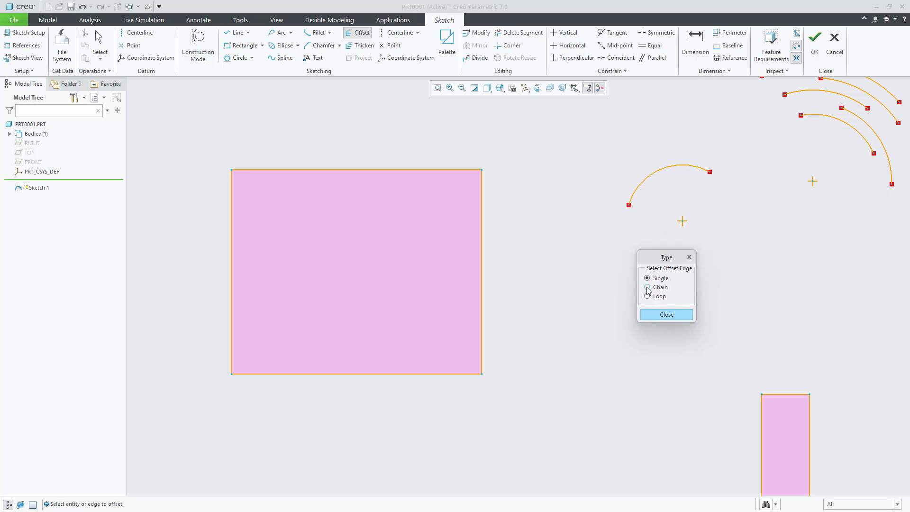
click(647, 288)
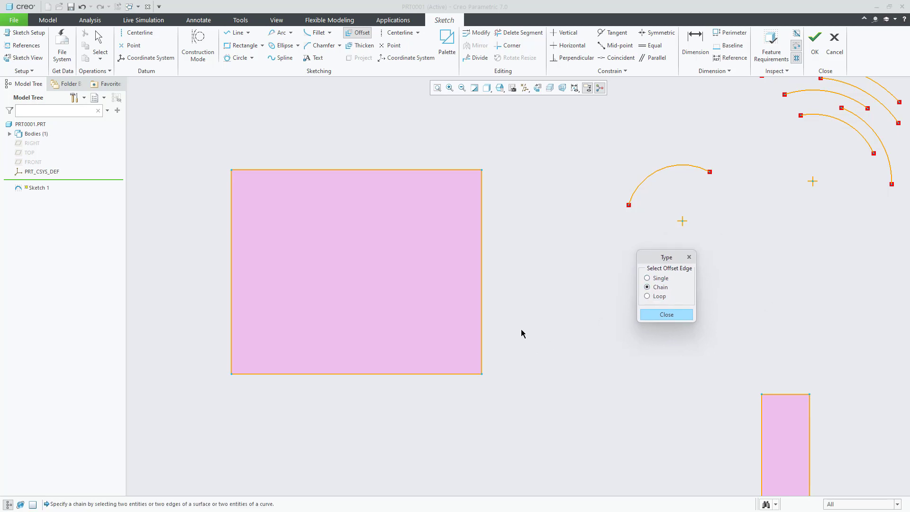
click(483, 275)
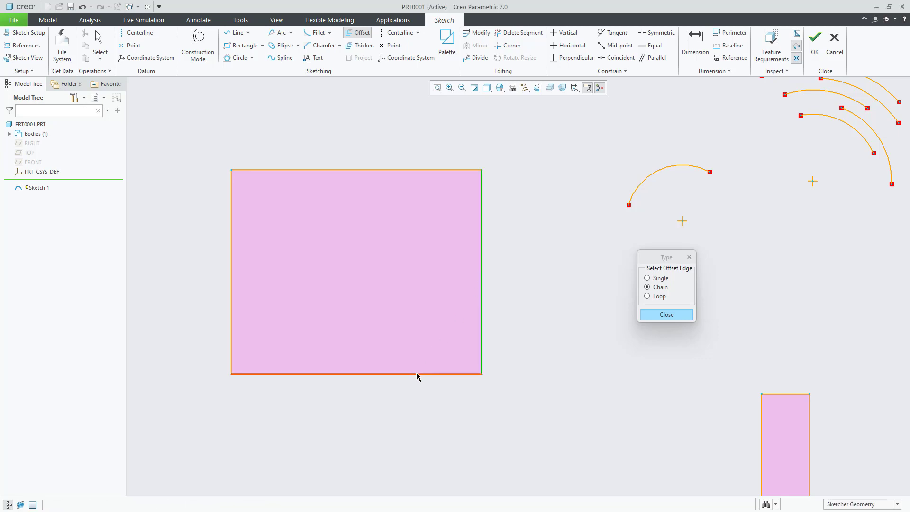
click(416, 373)
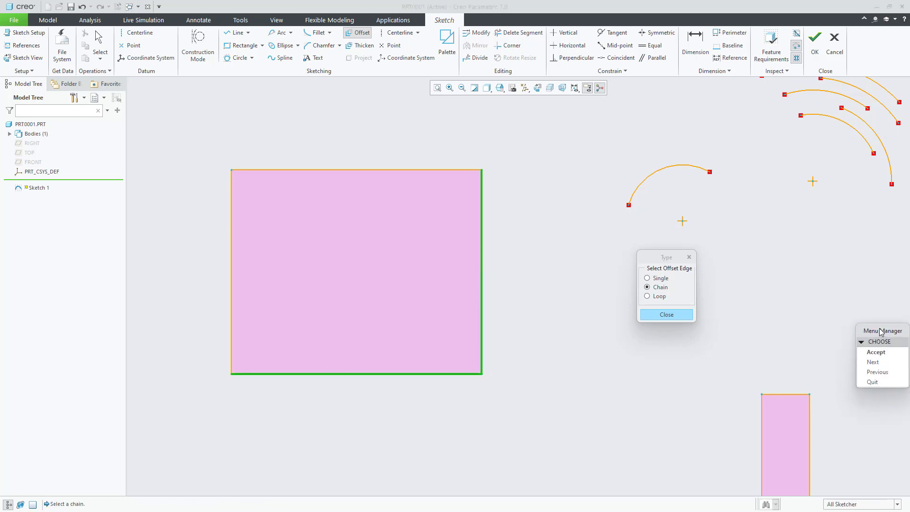
Step: Cycle through the candidate chains, accept the one with only the right and bottom edges, and offset it by -60
drag(881, 332, 577, 226)
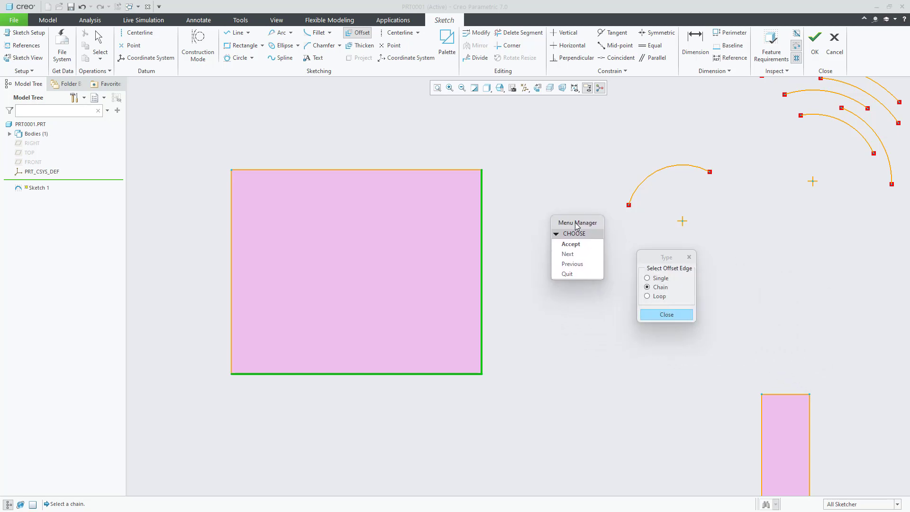
click(573, 255)
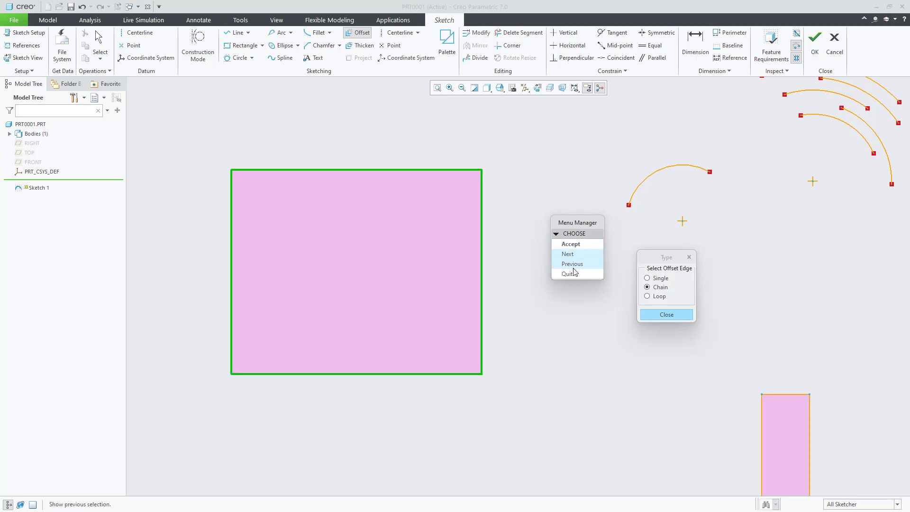
click(574, 267)
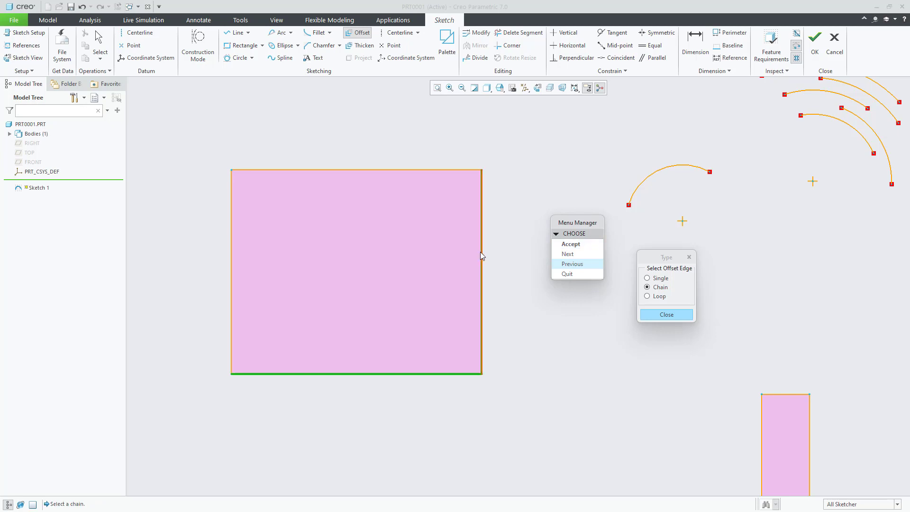
click(580, 245)
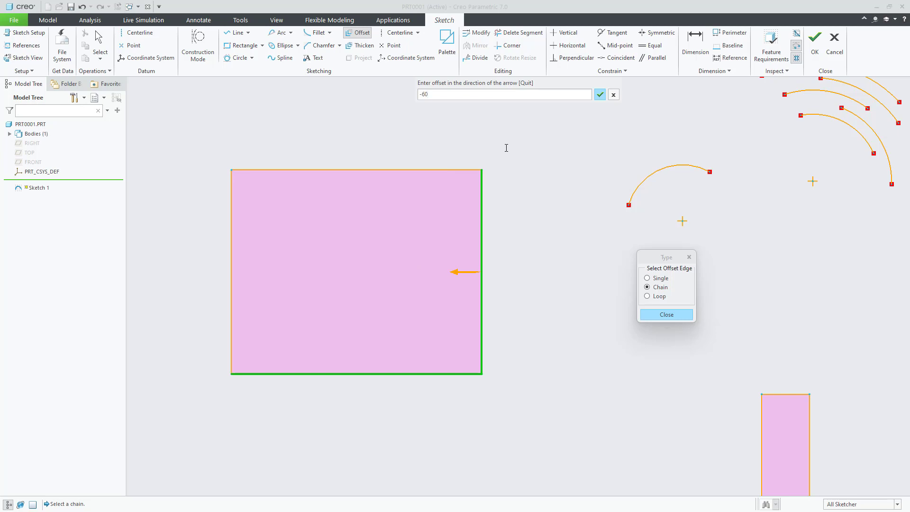
key(Return)
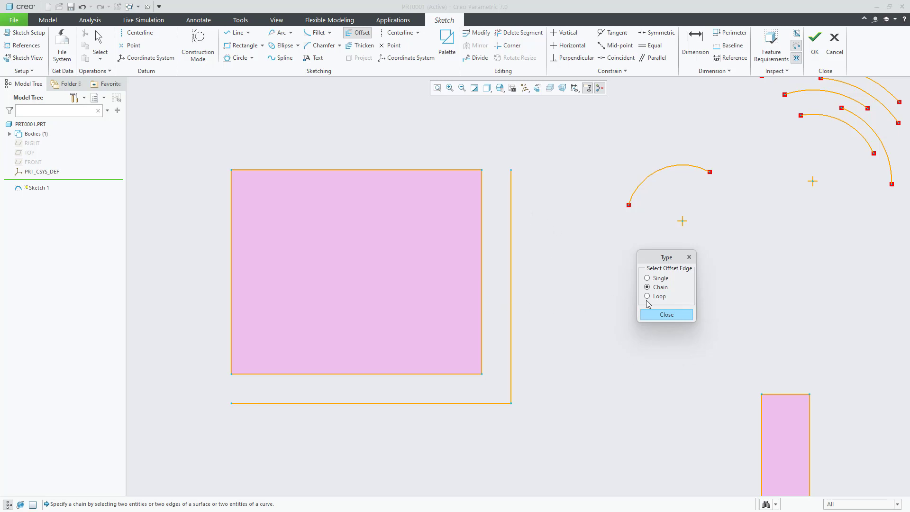
Step: Offset the large rectangle's entire outline inward with the Loop type and close the Offset tool
click(649, 298)
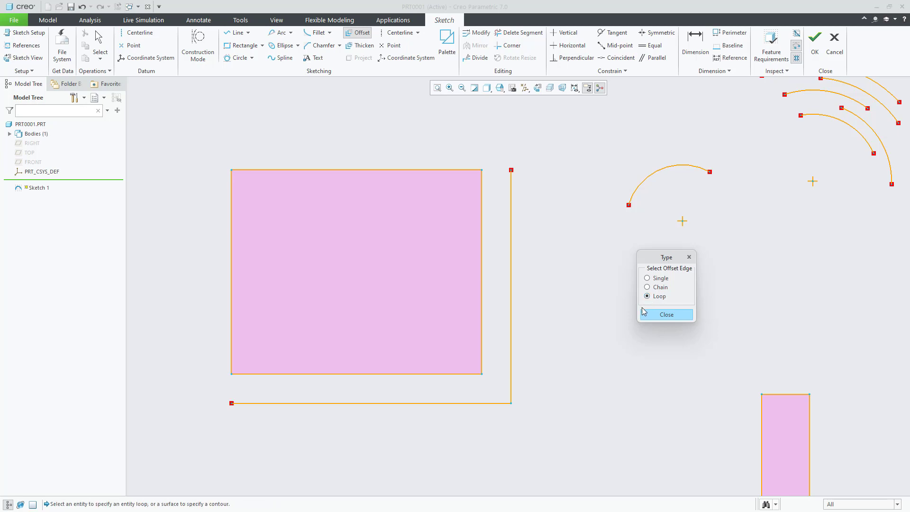
click(384, 375)
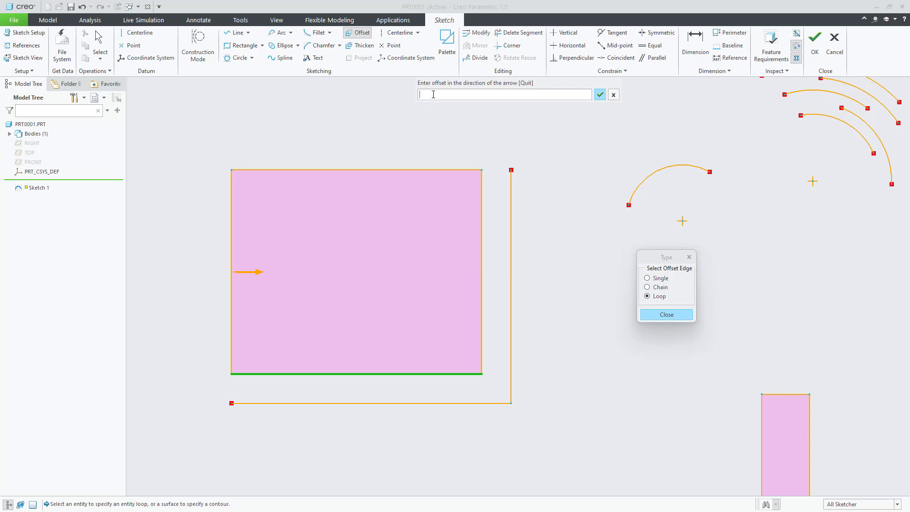
key(Return)
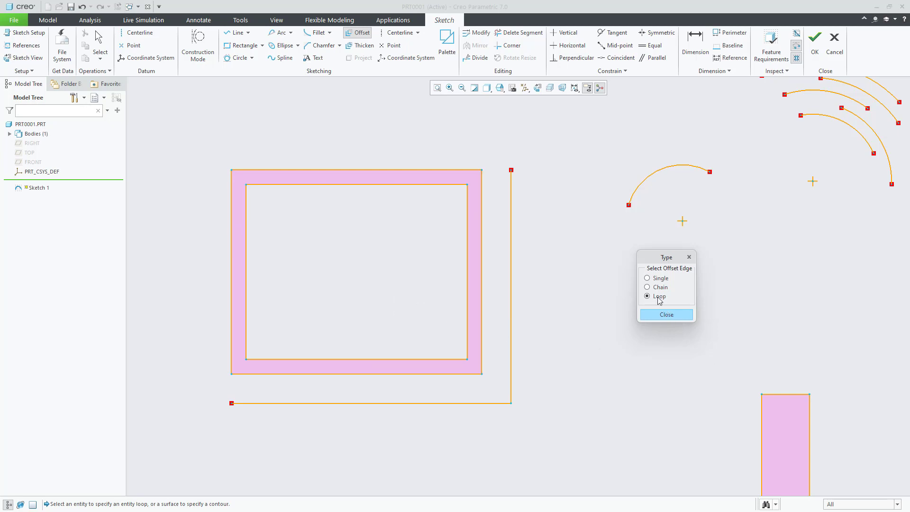
click(670, 316)
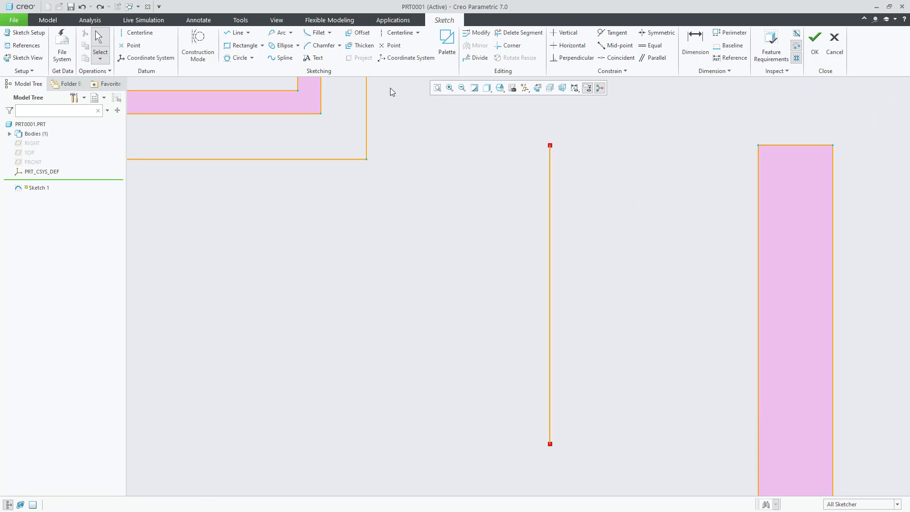
Step: Try Thicken on the single vertical line with Open end caps, a thickness of 20 and an offset of 60
click(364, 46)
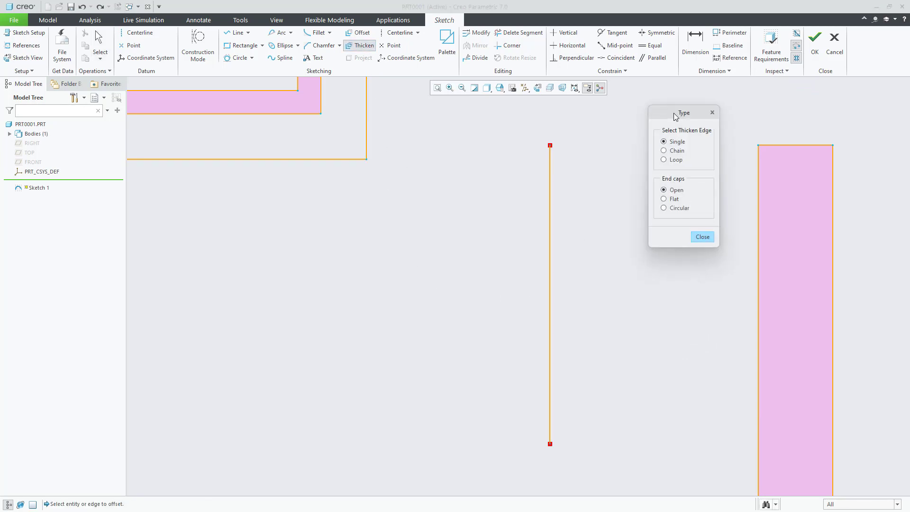
drag(676, 117, 673, 154)
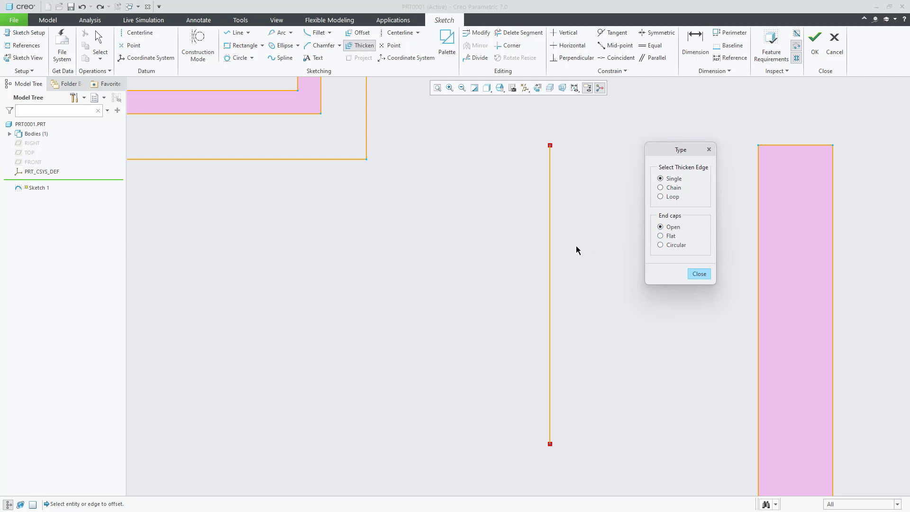
click(549, 214)
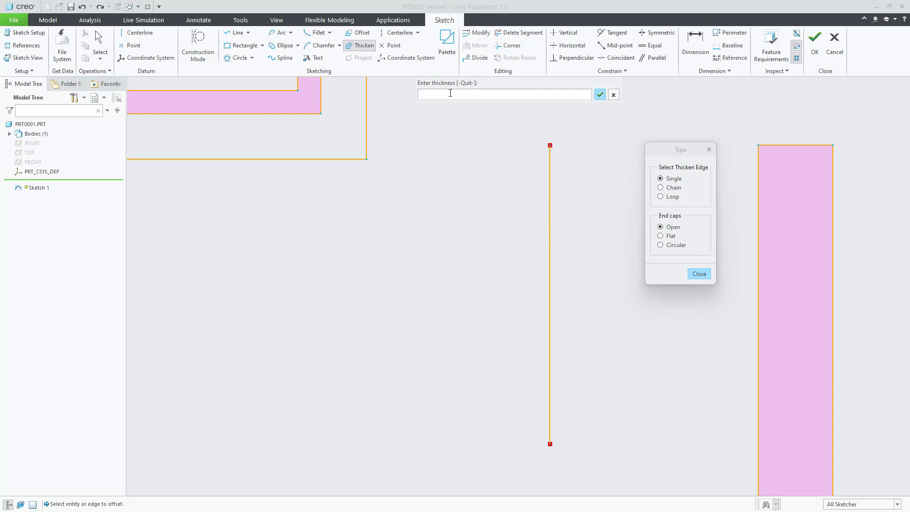
click(600, 95)
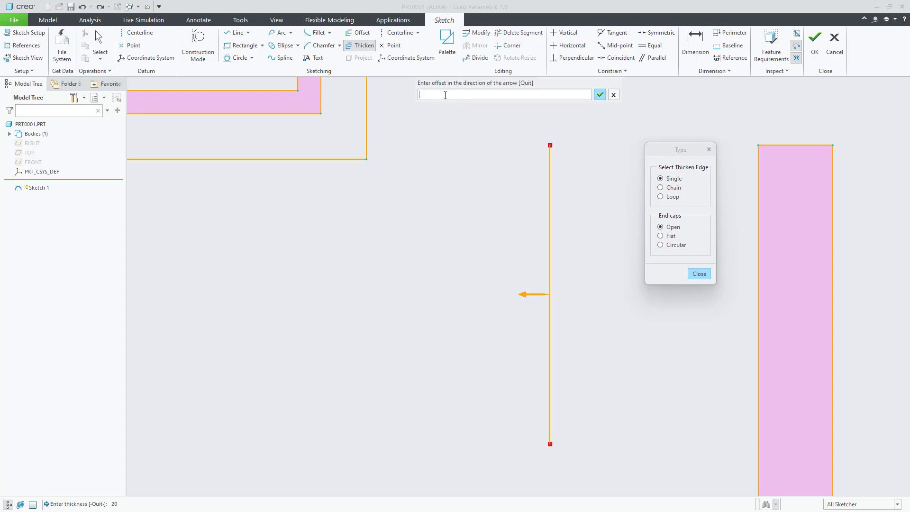
text(60)
click(600, 96)
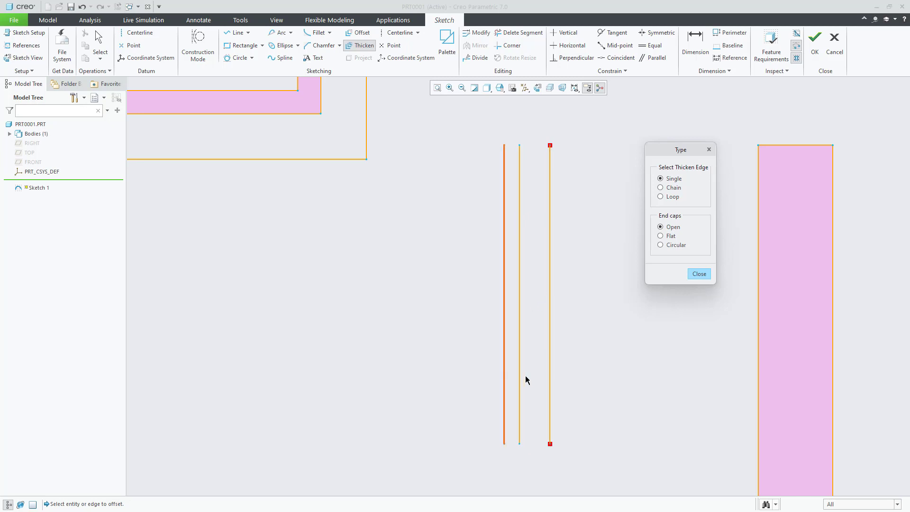
key(Escape)
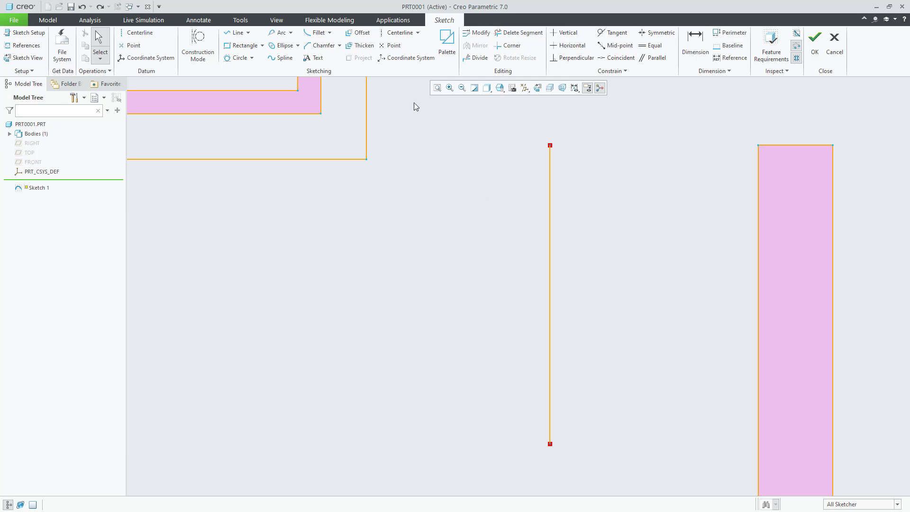
Step: Try Thicken on the single vertical line with Flat end caps, a thickness of 20 and an offset of 60
click(360, 45)
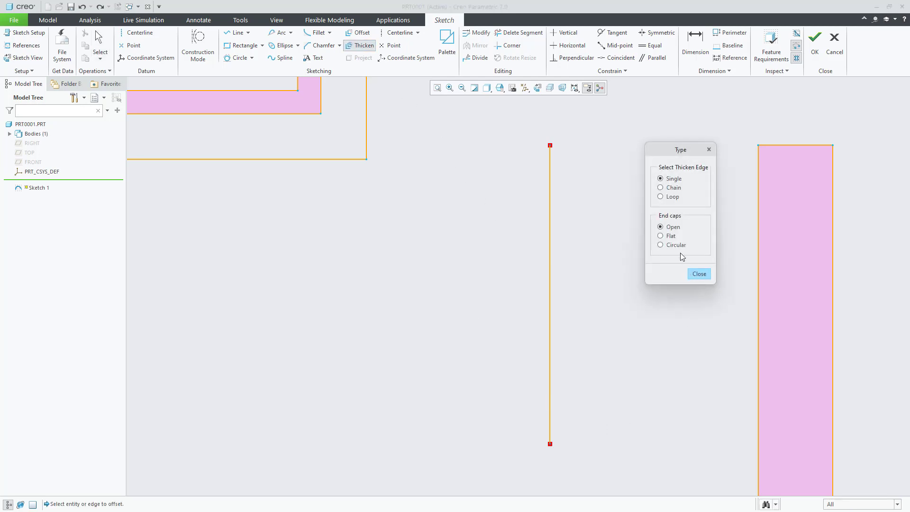
drag(685, 153, 685, 132)
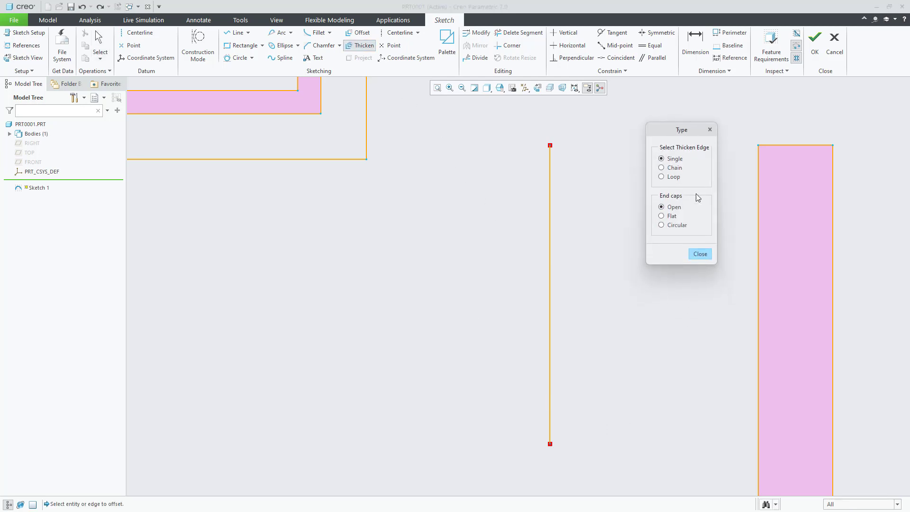
click(662, 217)
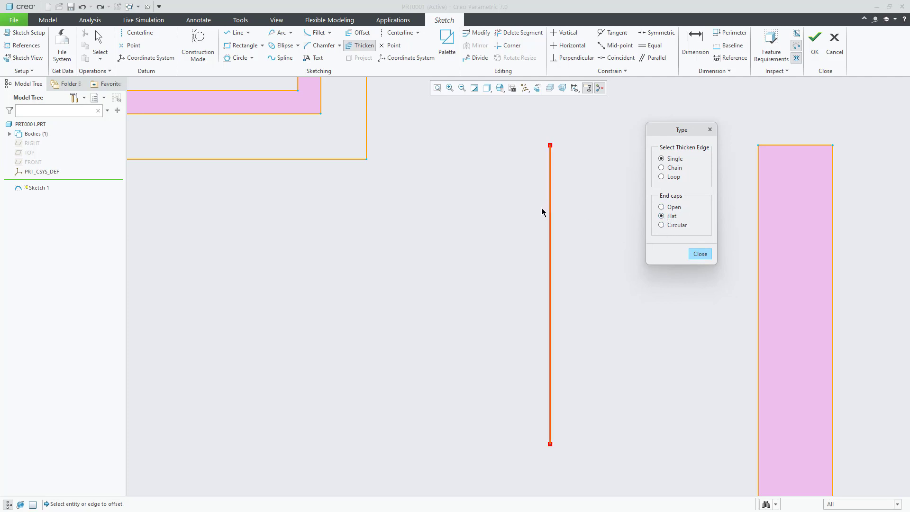
click(551, 230)
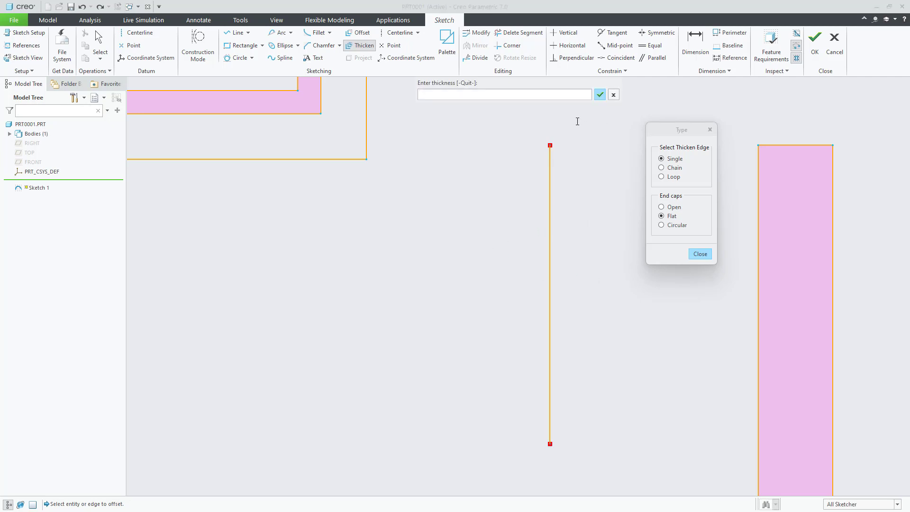
text(20)
click(600, 95)
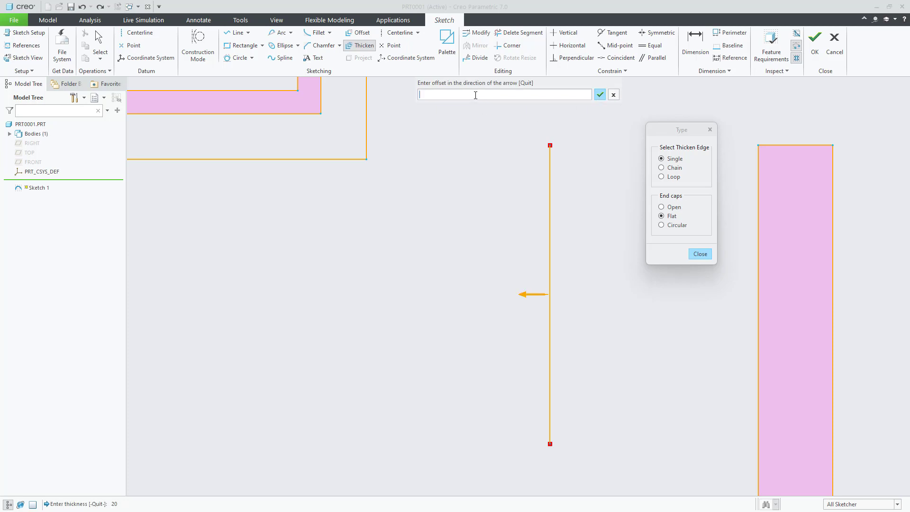
text(60)
click(600, 95)
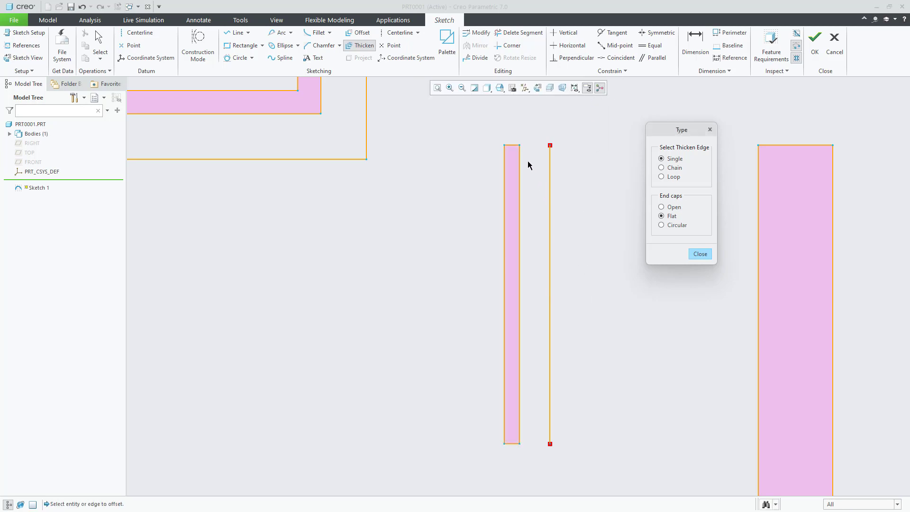
click(698, 254)
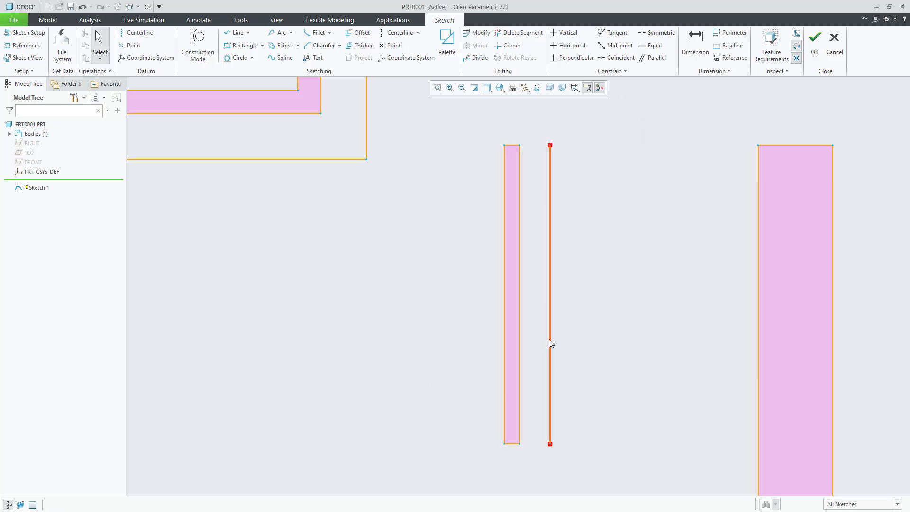
Step: Check the flat-capped strip beside its source line, then undo that thicken
shift+middle_drag(635, 368, 654, 350)
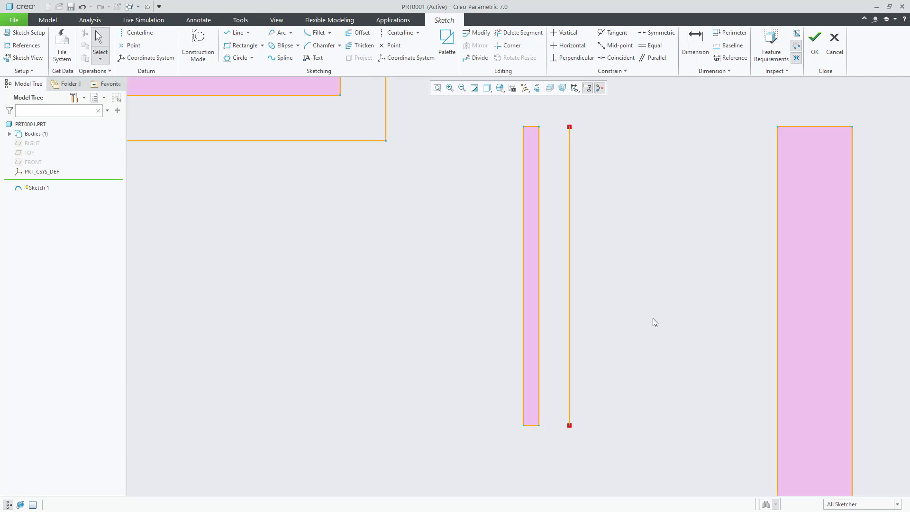
drag(482, 112, 619, 450)
click(633, 286)
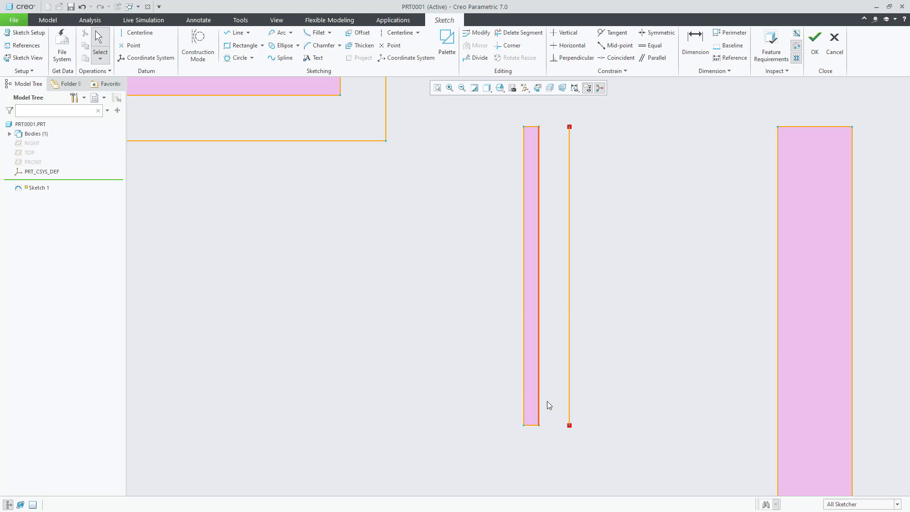
click(570, 219)
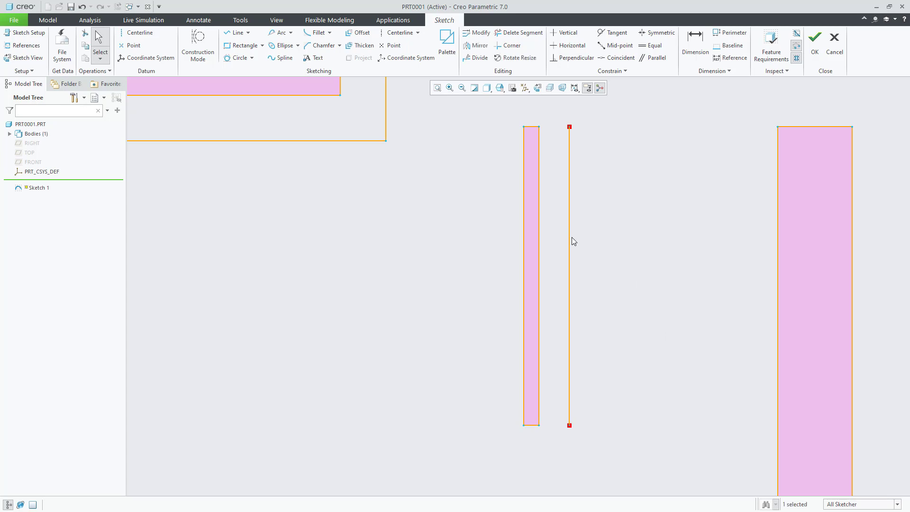
click(614, 397)
key(ctrl+z)
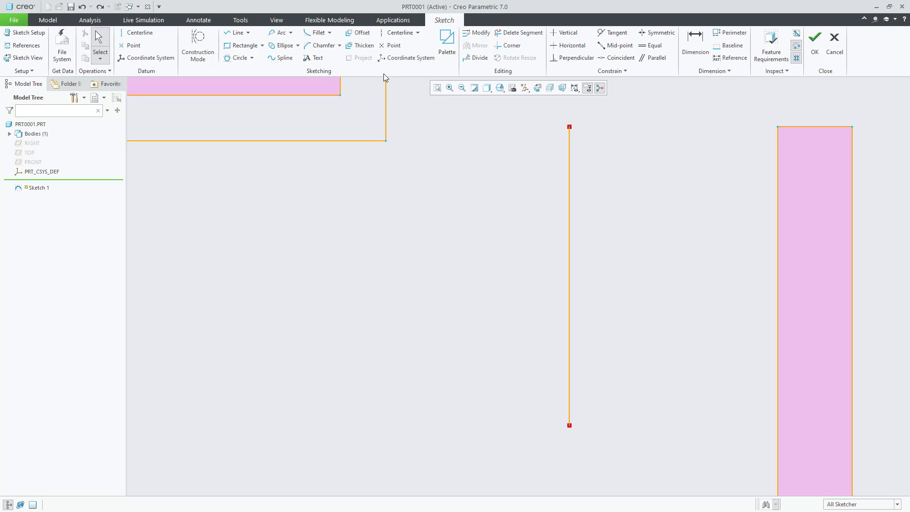
Step: Thicken the single vertical line with Circular end caps, a thickness of 20 and an offset of 50
click(361, 45)
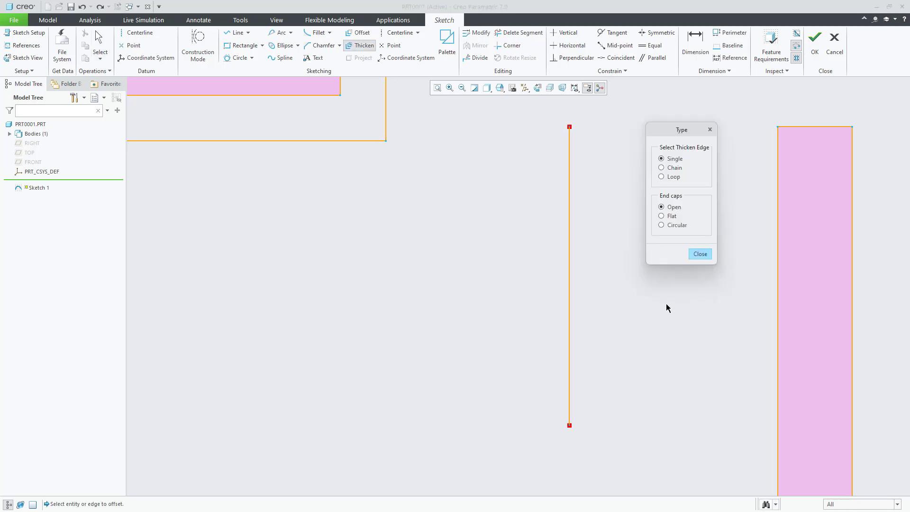
click(672, 228)
click(569, 224)
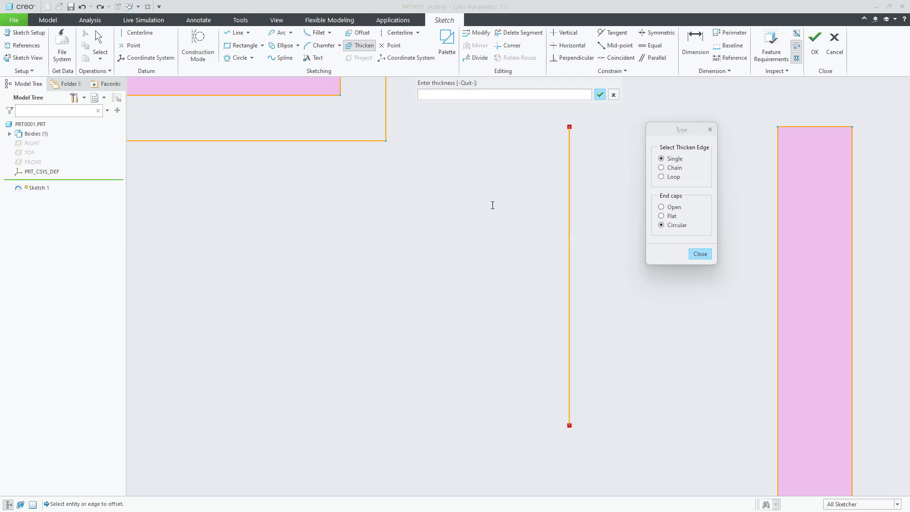
text(20)
key(Return)
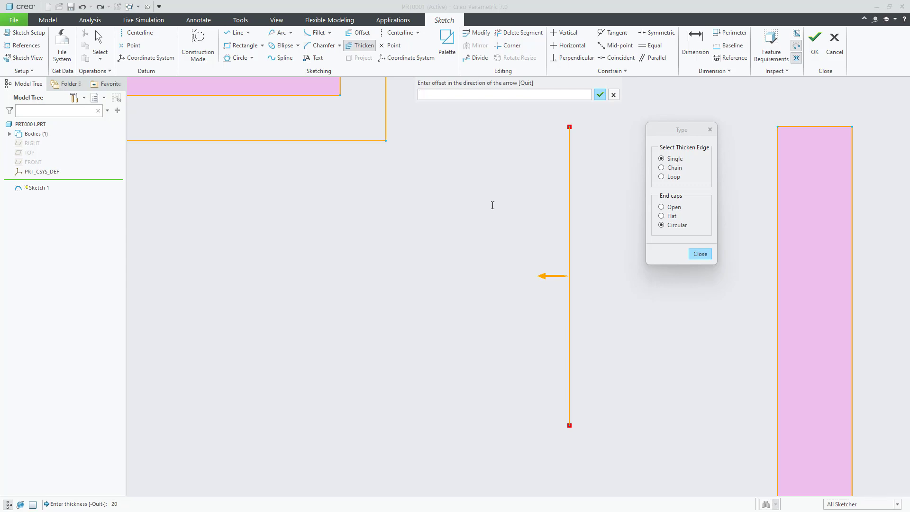
text(50)
key(Return)
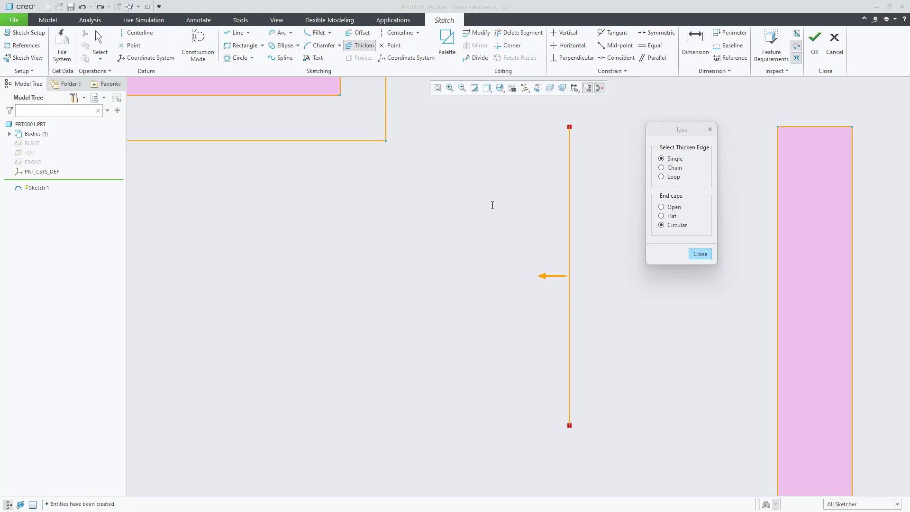
click(701, 254)
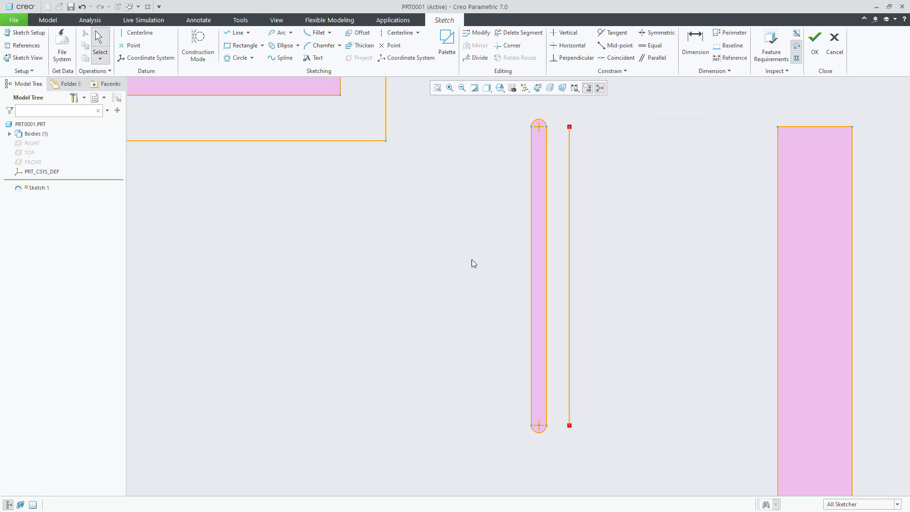
Step: Sketch a vertical centerline in the empty area to the left of the large rectangle
scroll(515, 312, up, 5)
scroll(298, 343, down, 1)
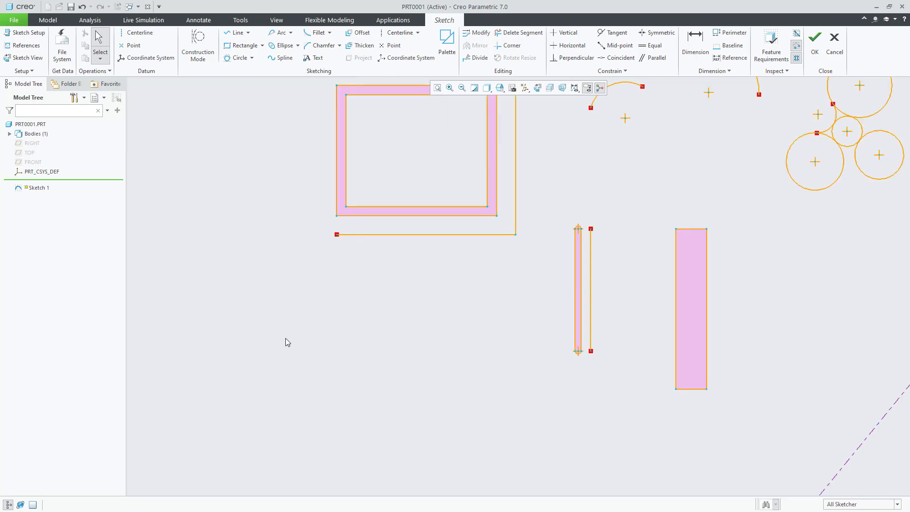
scroll(285, 338, up, 2)
scroll(221, 334, down, 3)
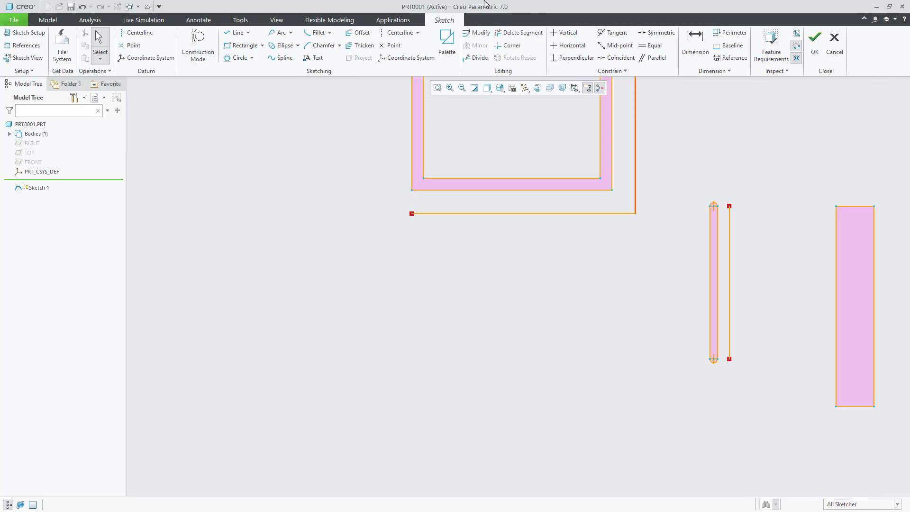
click(401, 33)
click(289, 208)
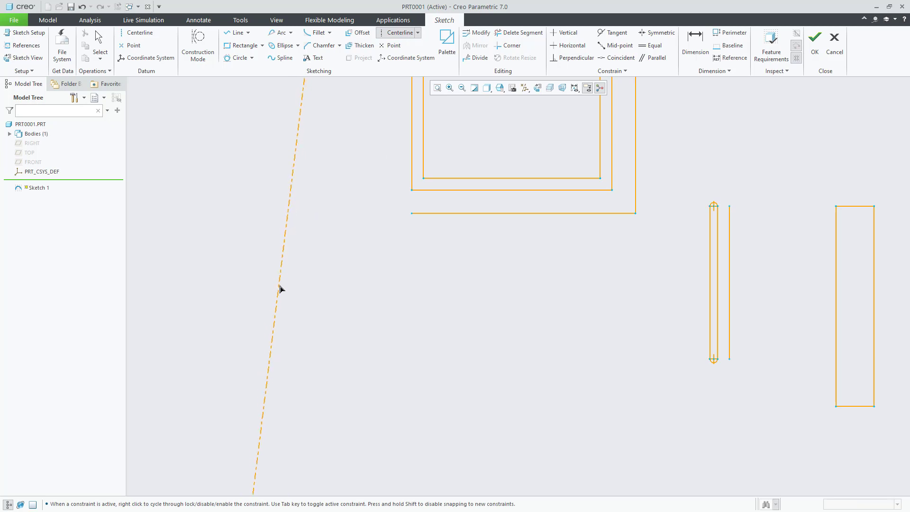
click(290, 313)
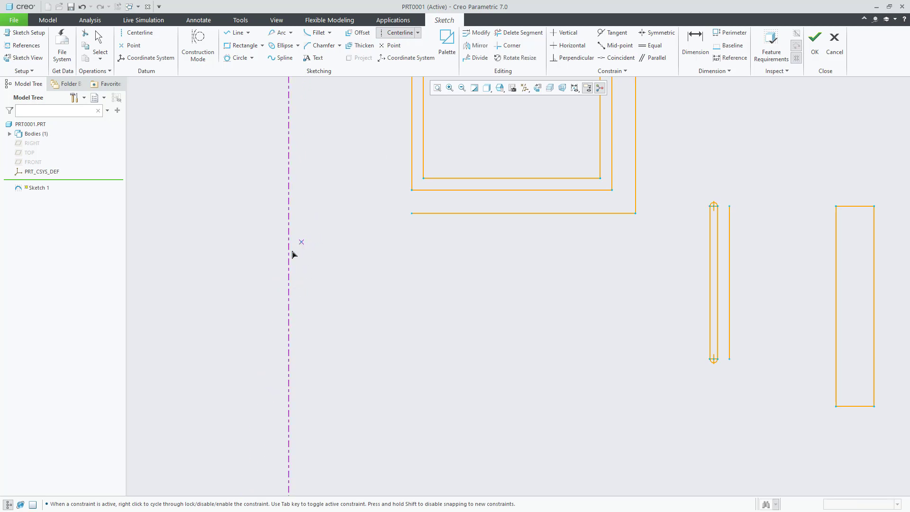
Step: Add a horizontal and a diagonal centerline that cross at the same point on the new vertical centerline
click(290, 272)
click(344, 273)
click(293, 276)
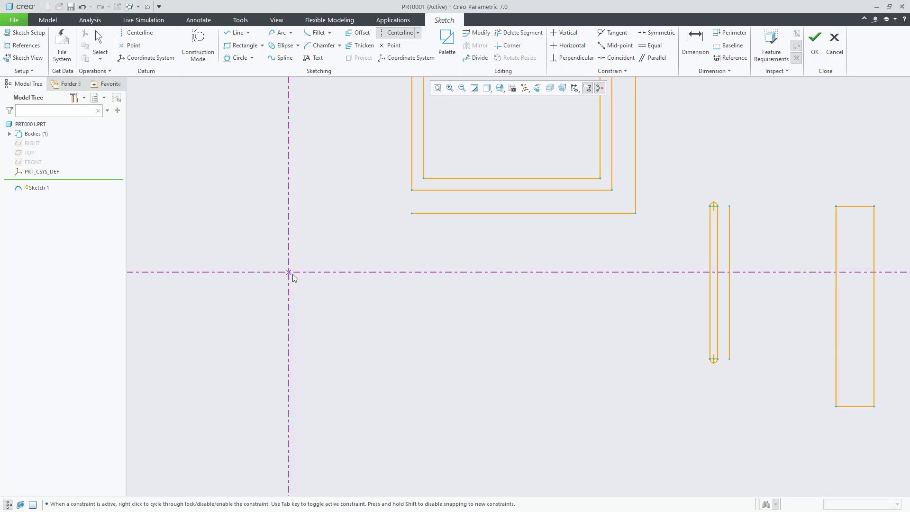
click(338, 236)
middle_click(375, 328)
scroll(421, 340, up, 6)
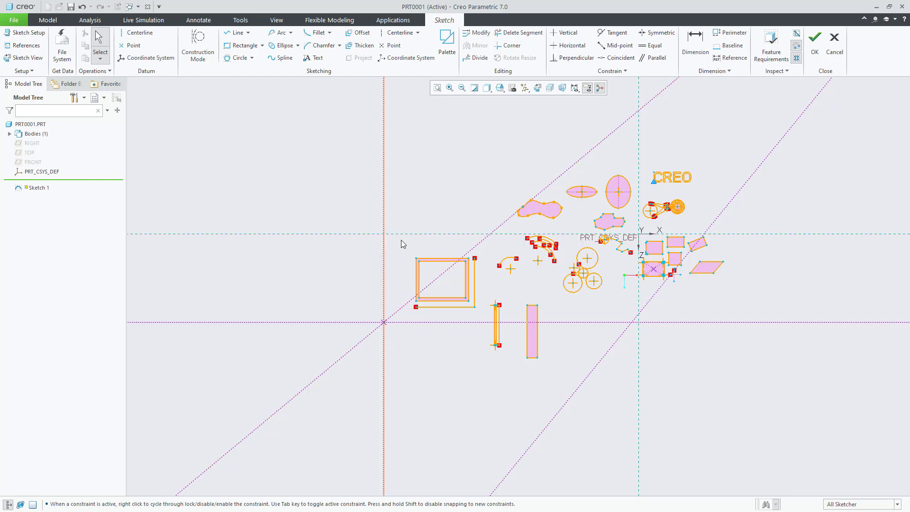
Step: Create a Centerline Tangent along the right sides of the large upper circle and the lower-right circle in the four-circle group
scroll(388, 261, up, 5)
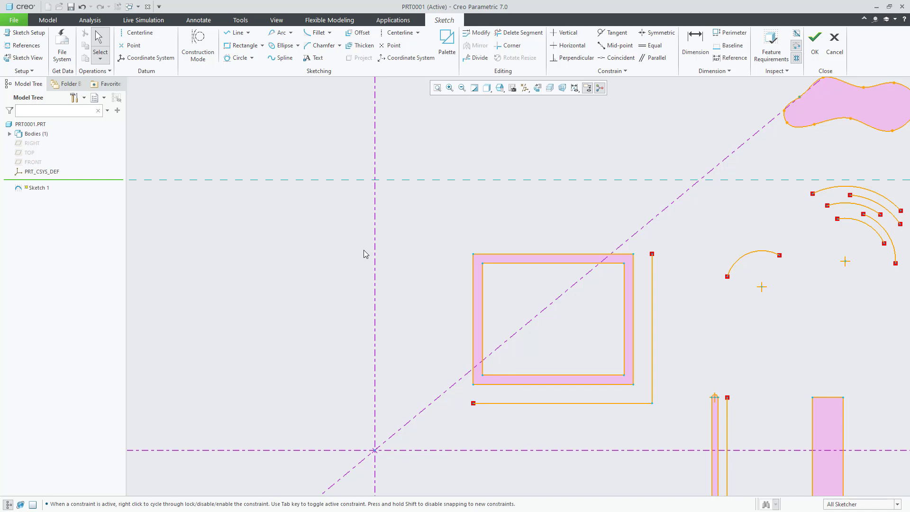
click(418, 32)
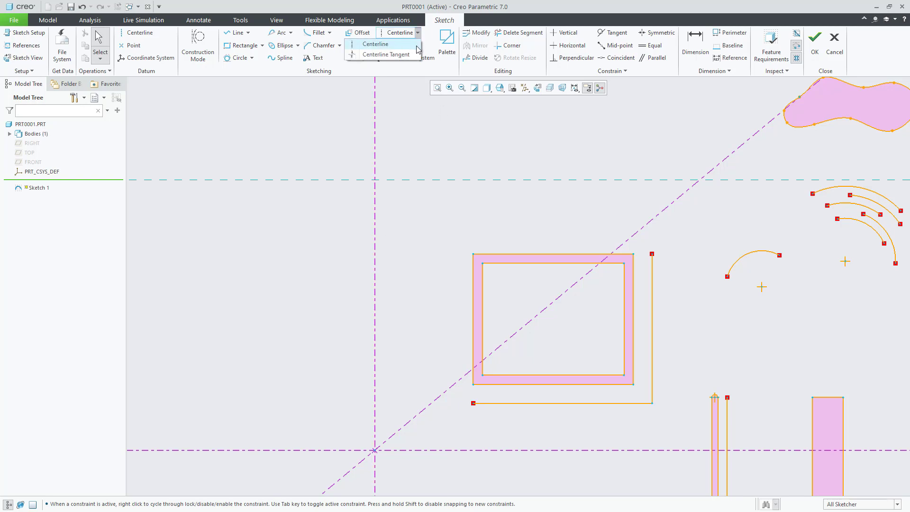
click(386, 55)
scroll(522, 244, down, 5)
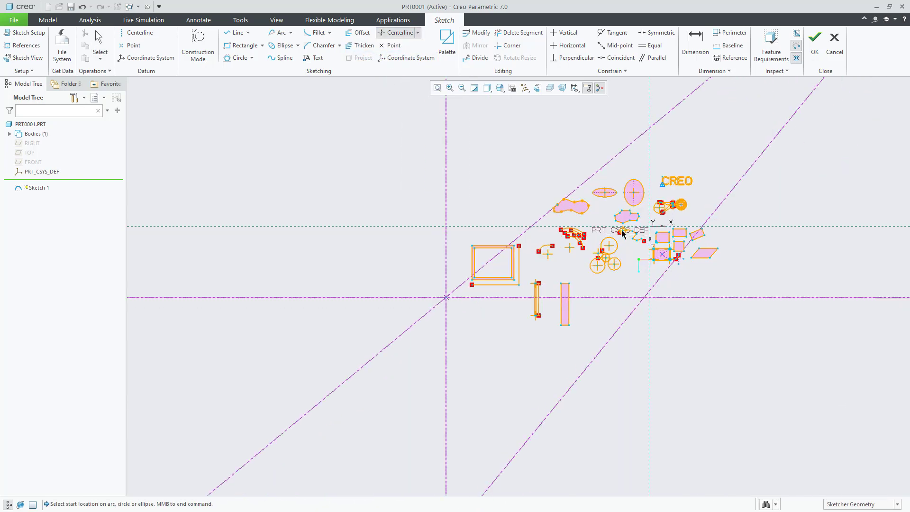
scroll(623, 233, up, 6)
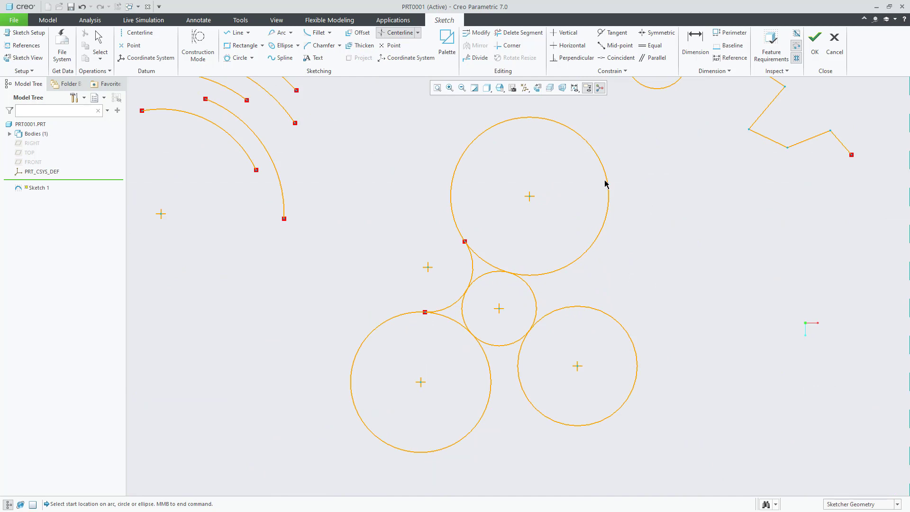
click(609, 188)
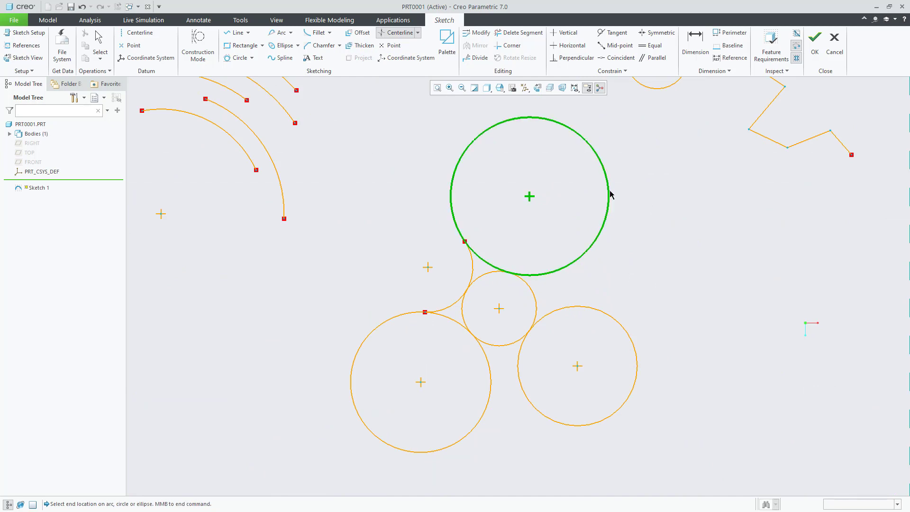
click(636, 349)
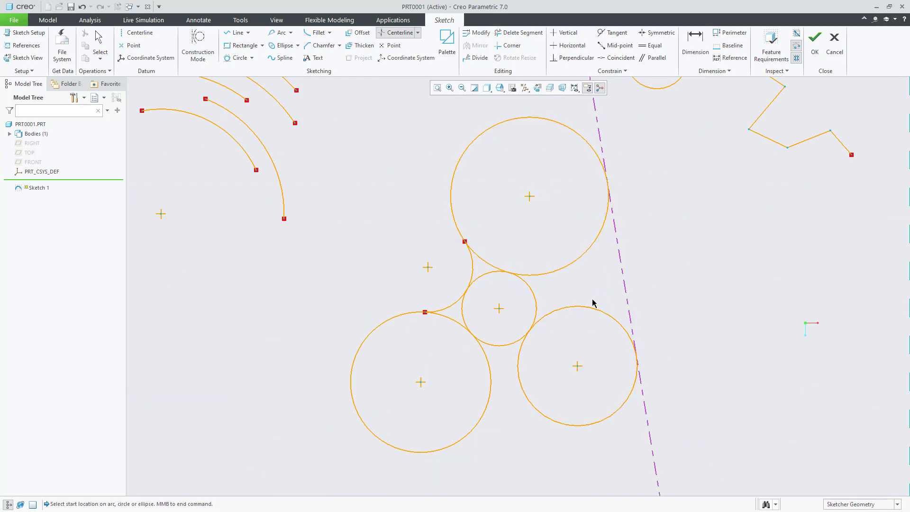
Step: Examine the tangent centerline among the surrounding geometry and compare it with the tangent lines joining the two circles beside the concentric rings
scroll(593, 303, down, 6)
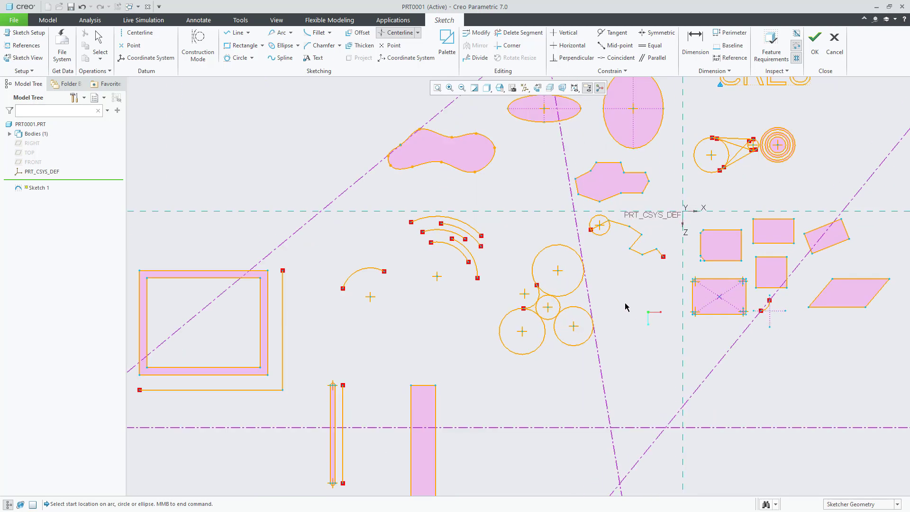
scroll(637, 280, up, 2)
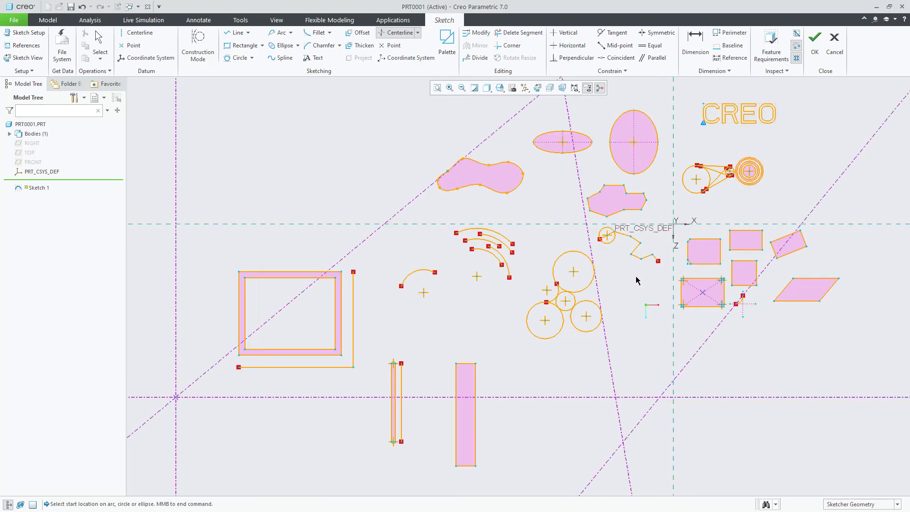
scroll(742, 172, down, 4)
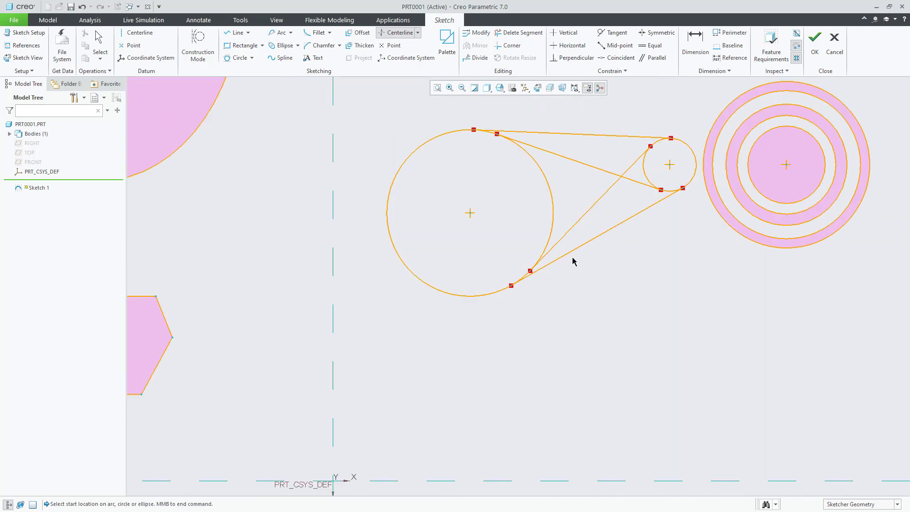
scroll(627, 228, up, 3)
scroll(533, 372, down, 2)
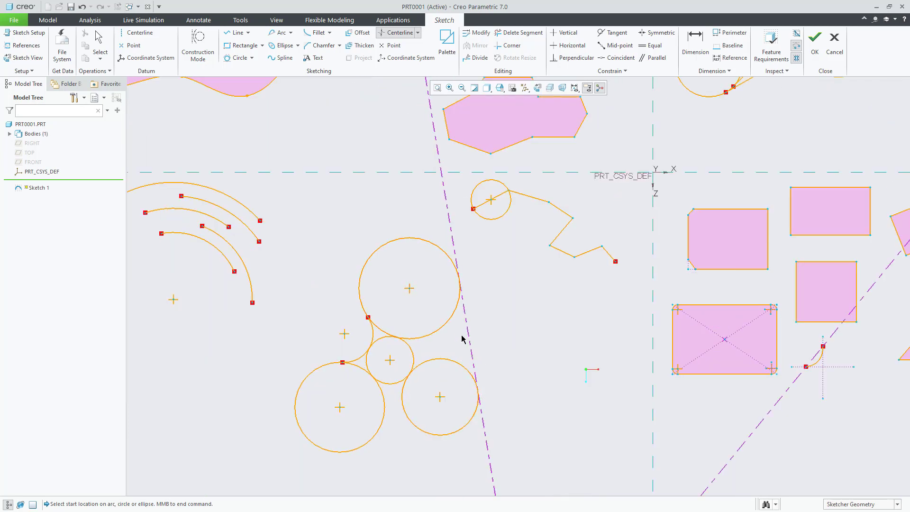
scroll(490, 348, up, 3)
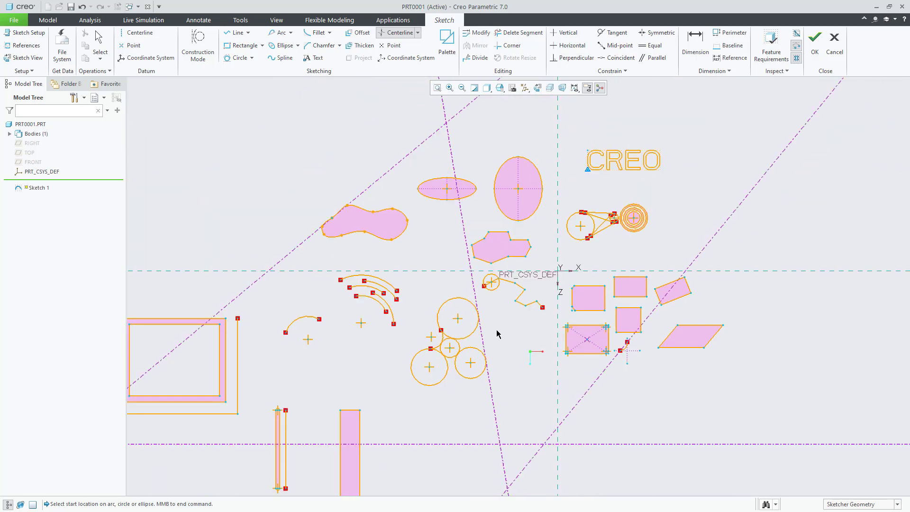
scroll(559, 258, down, 1)
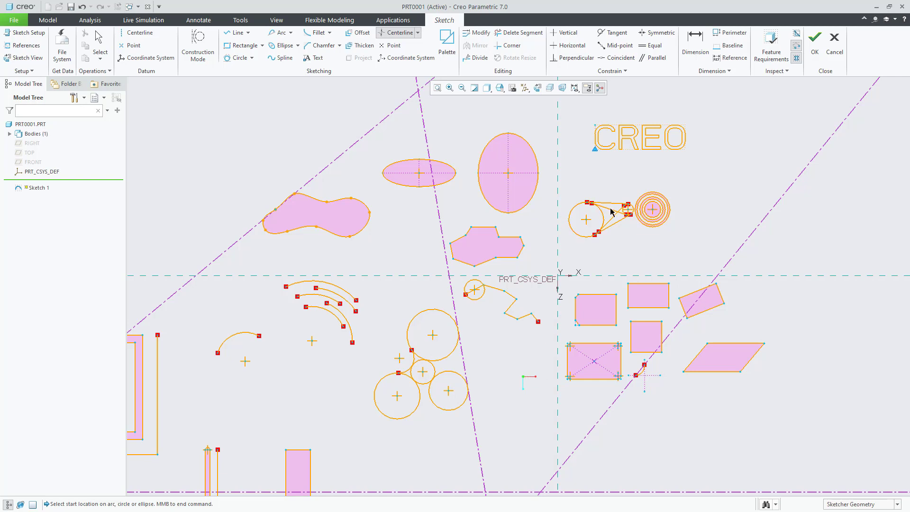
scroll(593, 211, down, 1)
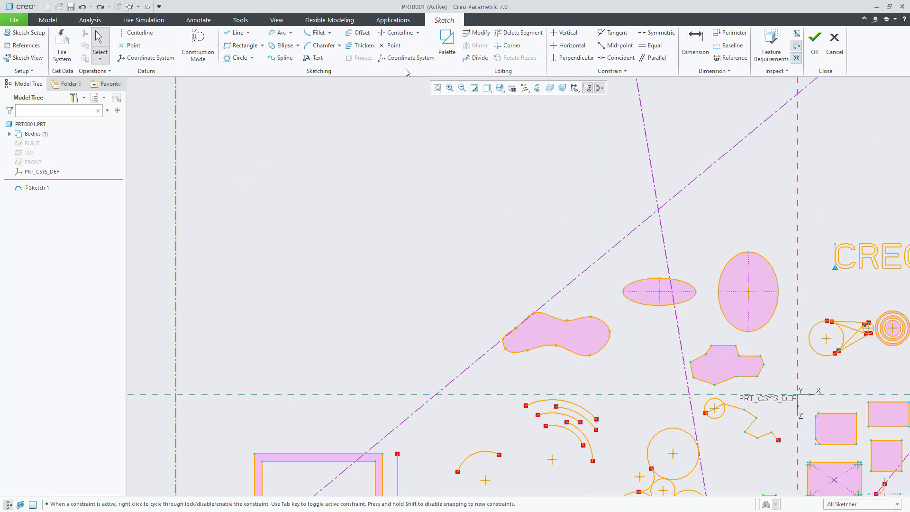
Step: Place five sketch points left of the spline shape: one apex point above four points marking a rectangle's corners
click(392, 45)
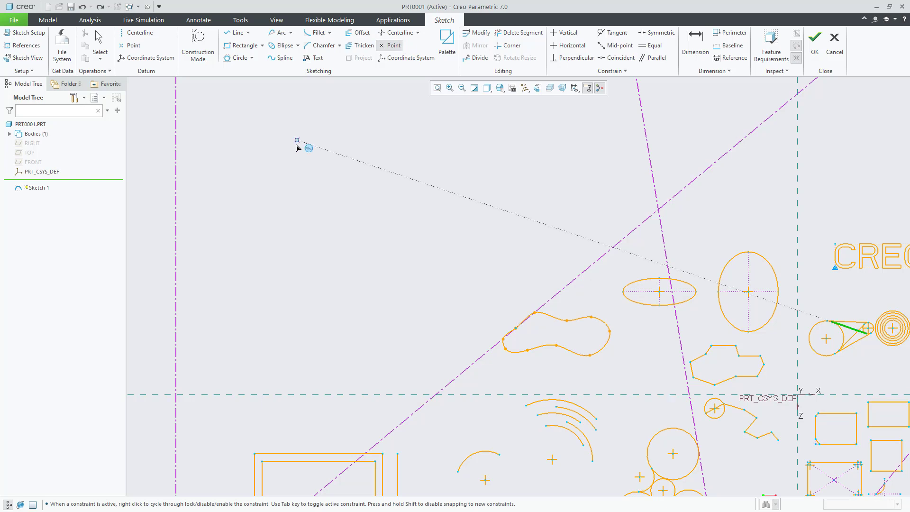
click(297, 140)
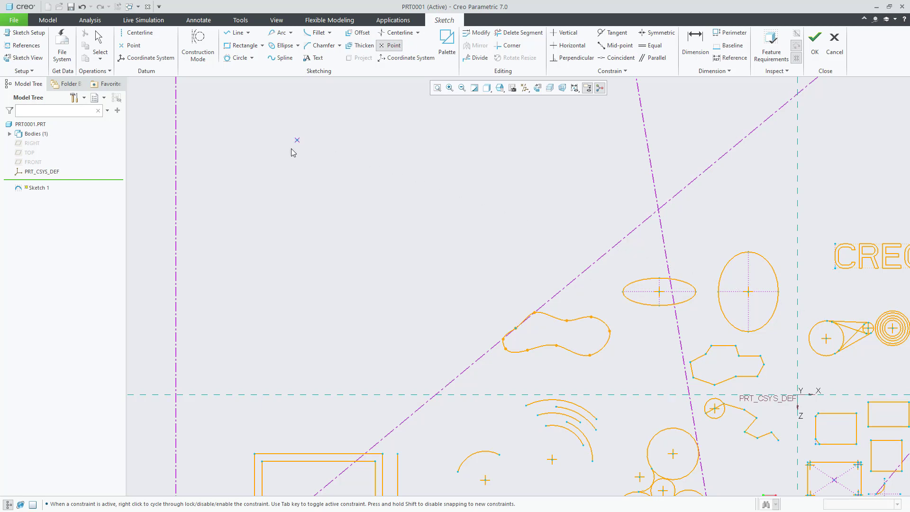
click(220, 228)
click(223, 337)
click(411, 336)
click(410, 233)
key(Escape)
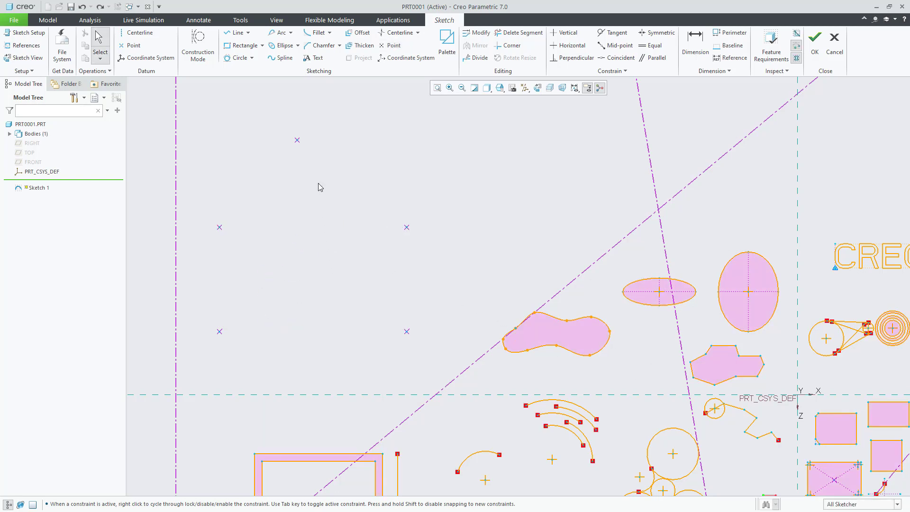
Step: Connect the five sketch points with a closed line chain that forms a house-shaped profile
click(236, 33)
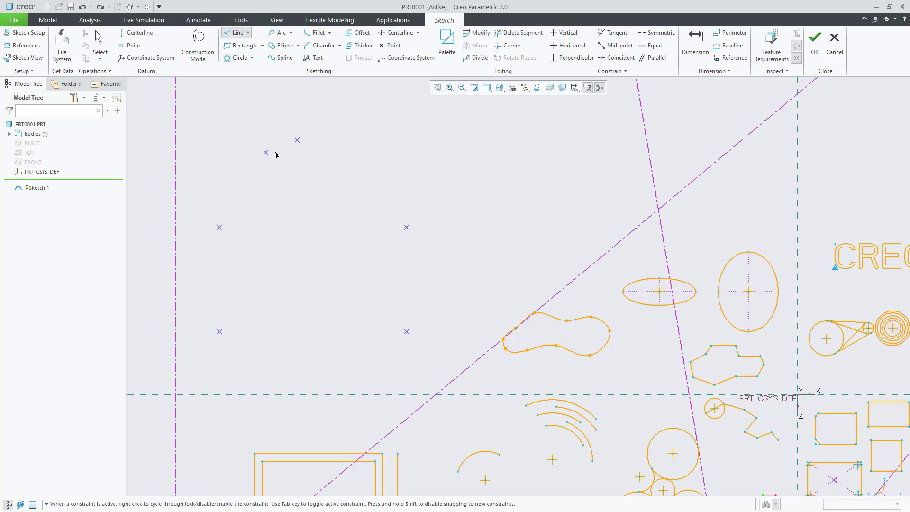
click(297, 140)
click(220, 228)
middle_click(220, 331)
click(407, 332)
click(406, 228)
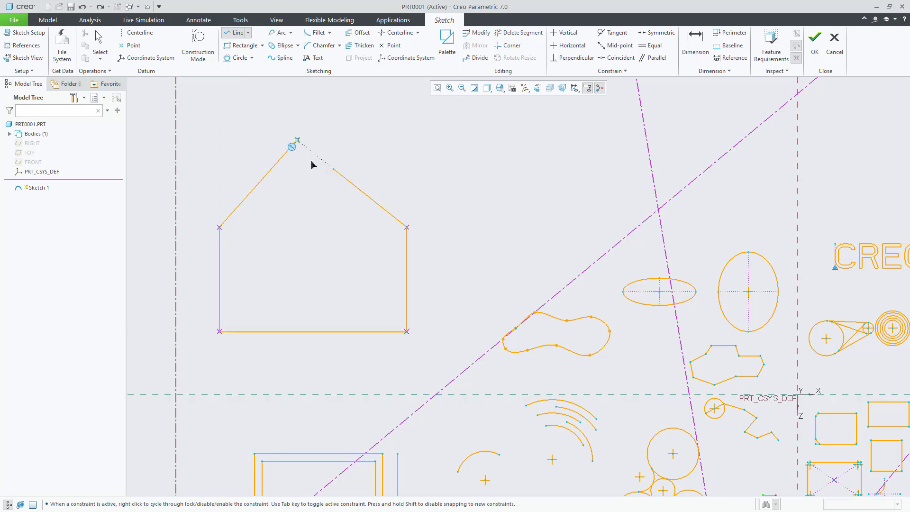
click(297, 140)
middle_click(297, 143)
middle_click(414, 230)
click(389, 252)
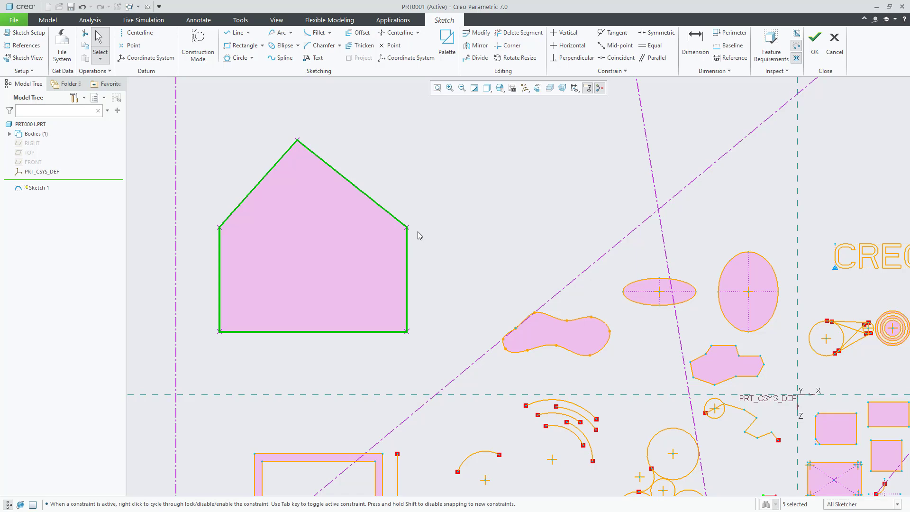
Step: Place three sketch coordinate systems in the empty area left of the vertical centerline beside the house-shaped profile
scroll(455, 293, up, 6)
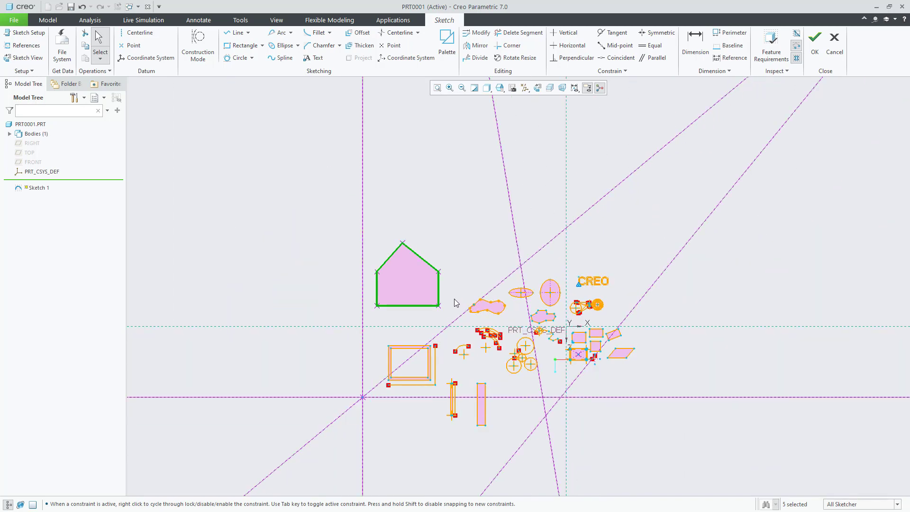
scroll(290, 331, down, 6)
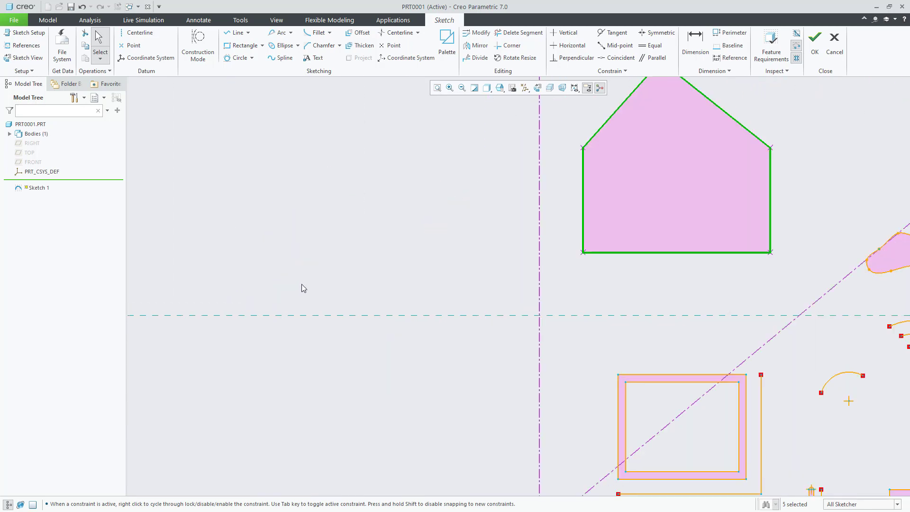
click(403, 60)
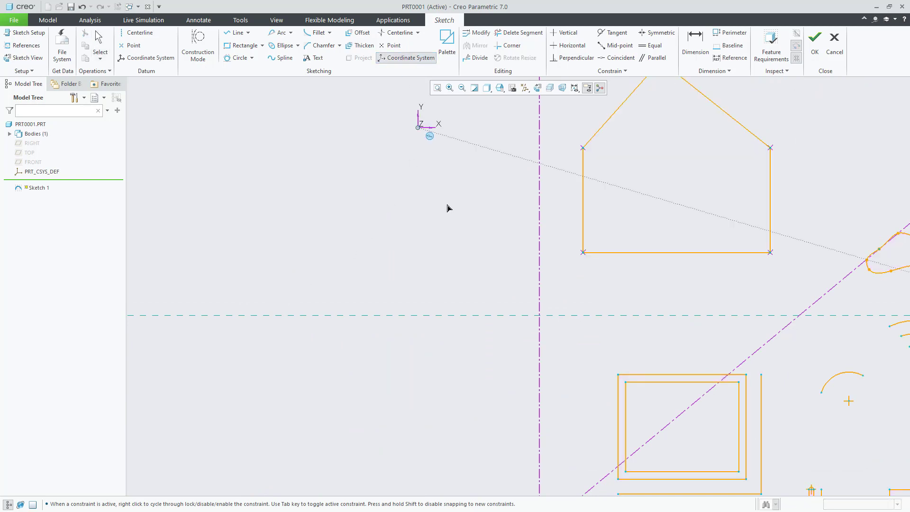
scroll(543, 287, up, 7)
scroll(239, 348, down, 4)
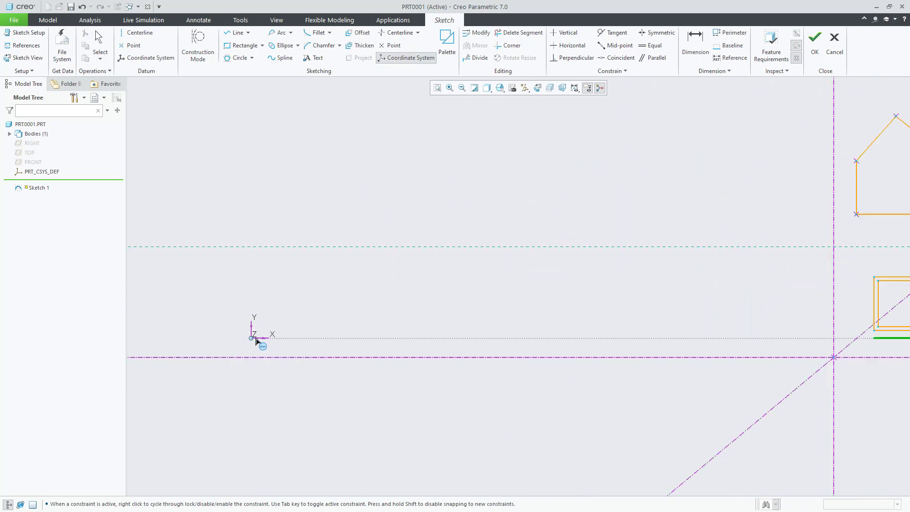
scroll(423, 235, up, 5)
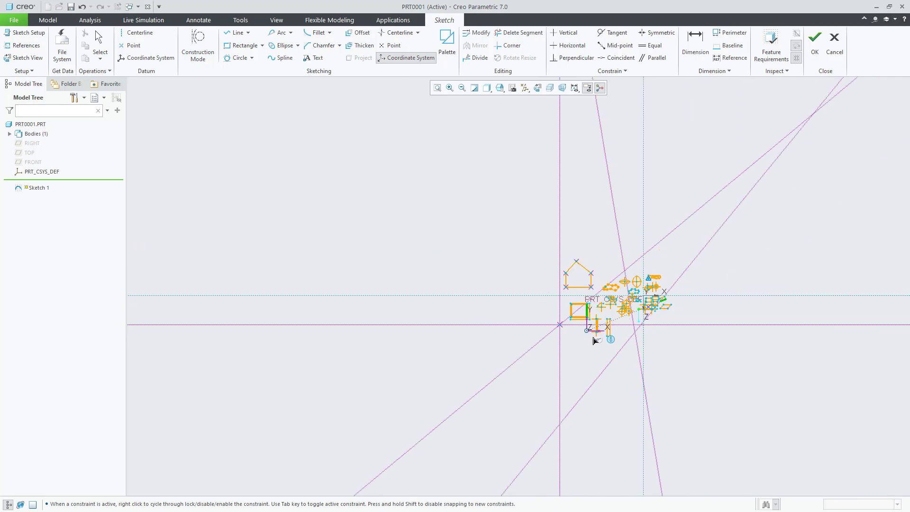
scroll(596, 339, down, 6)
scroll(687, 254, down, 5)
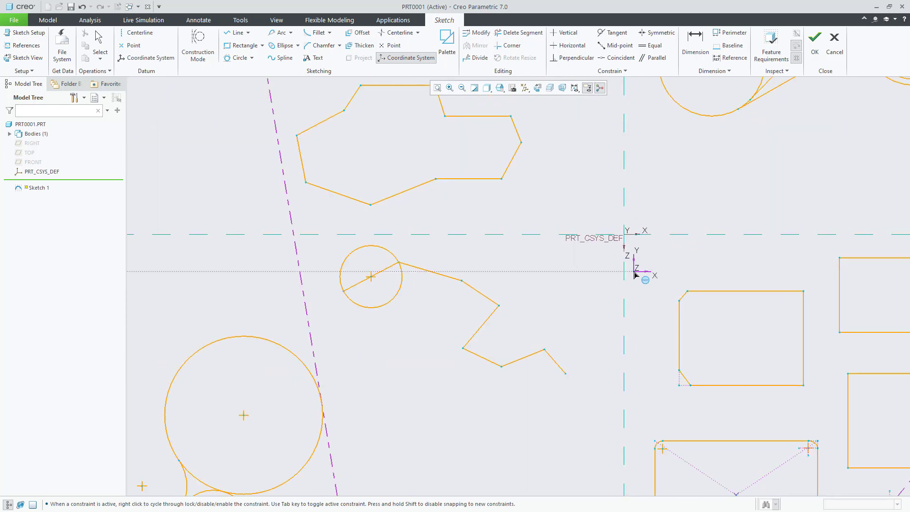
scroll(652, 290, up, 5)
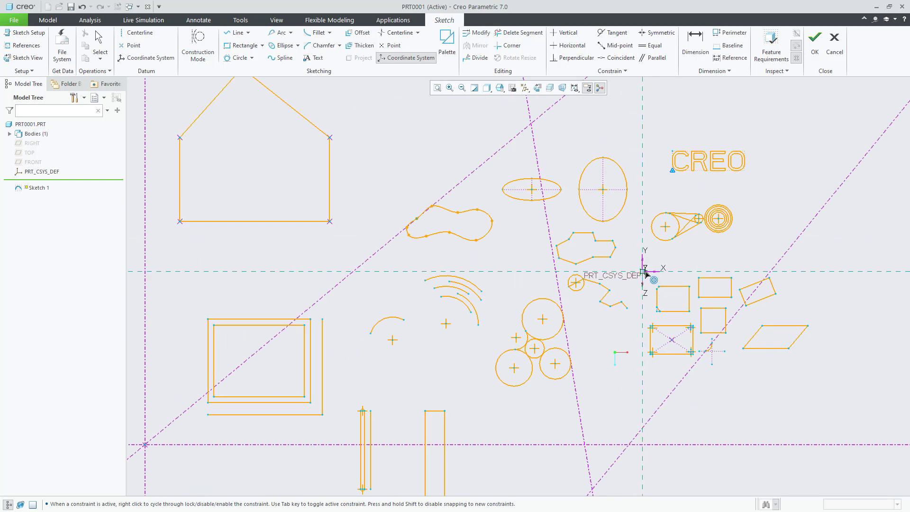
scroll(602, 294, up, 5)
scroll(303, 214, down, 4)
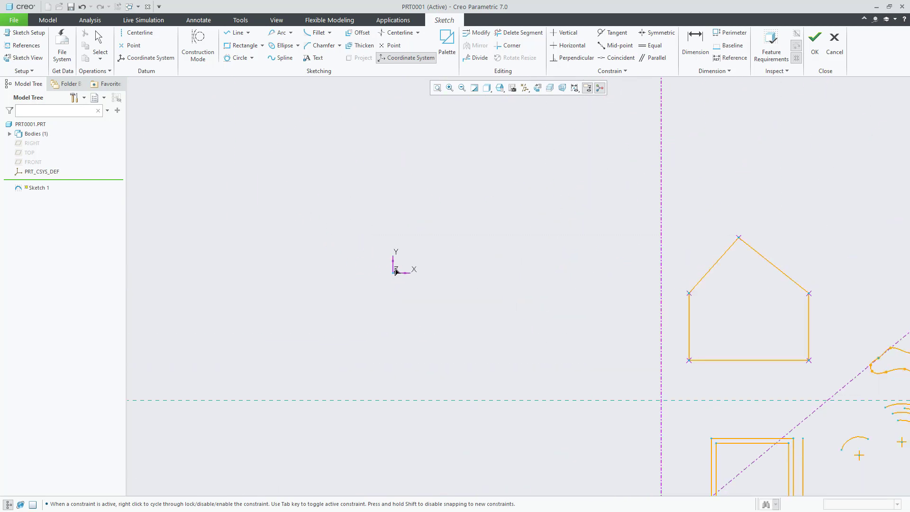
click(395, 225)
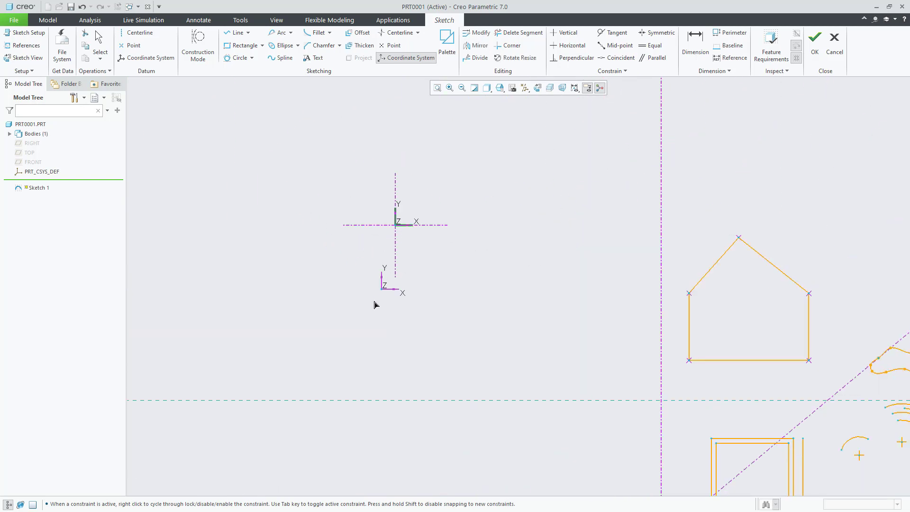
click(199, 293)
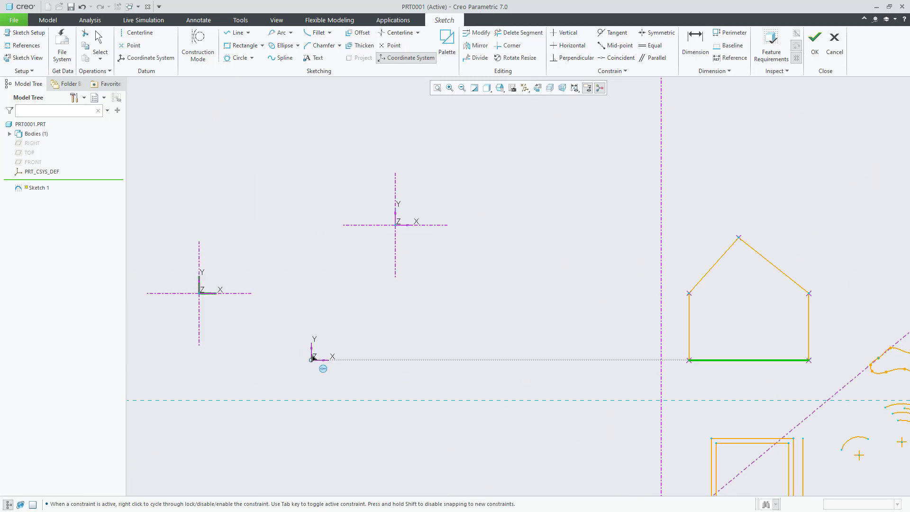
click(313, 359)
middle_click(434, 364)
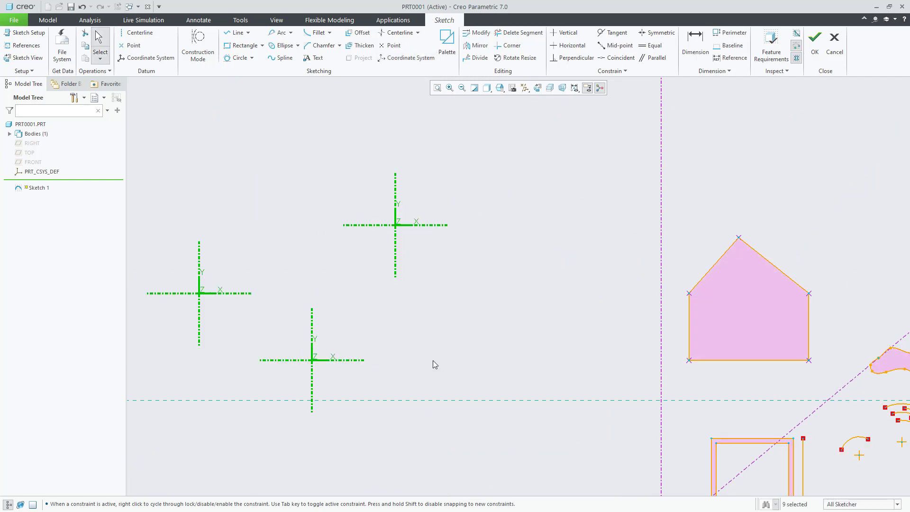
Step: Draw a corner rectangle up and to the right from the origin of each of the three new coordinate systems
click(242, 45)
click(395, 224)
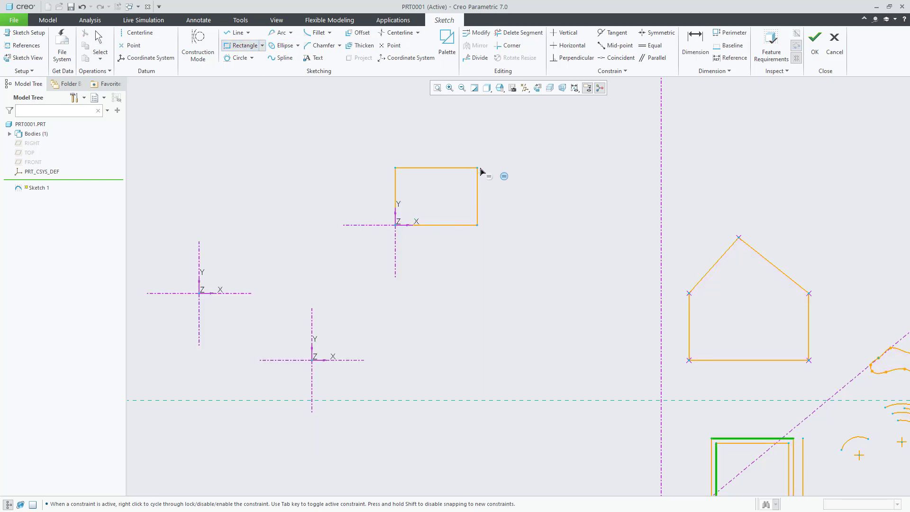
click(477, 167)
click(312, 359)
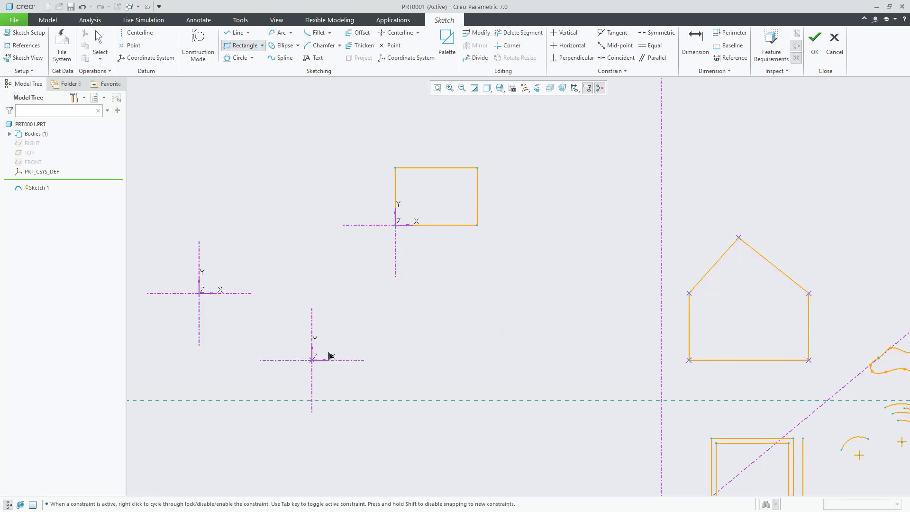
click(395, 309)
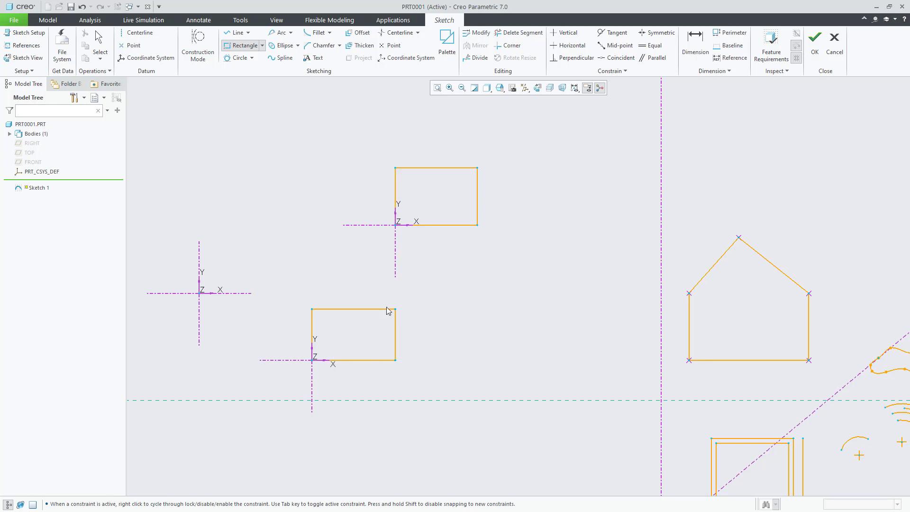
click(199, 294)
click(272, 211)
middle_click(516, 324)
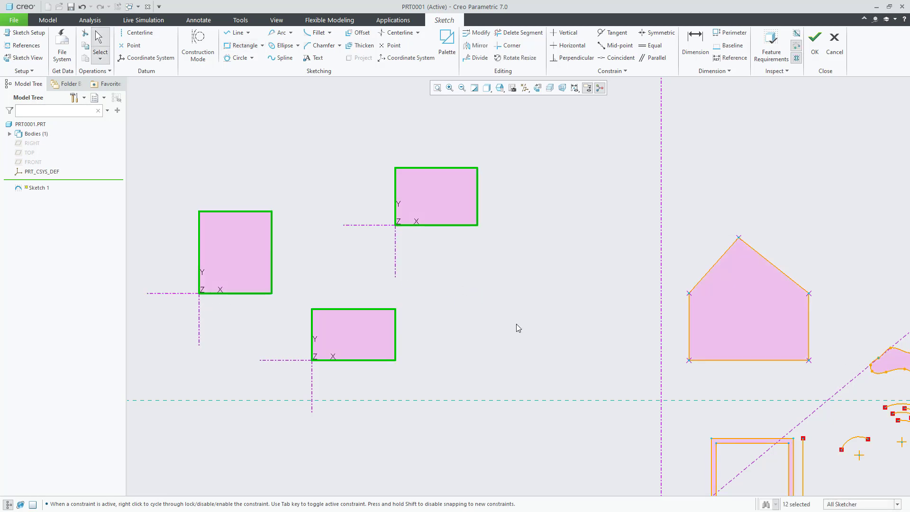
Step: Open the Sketcher Palette over an empty sketch area and examine its polygon, profile, shape and star categories
scroll(516, 323, down, 3)
scroll(308, 183, up, 5)
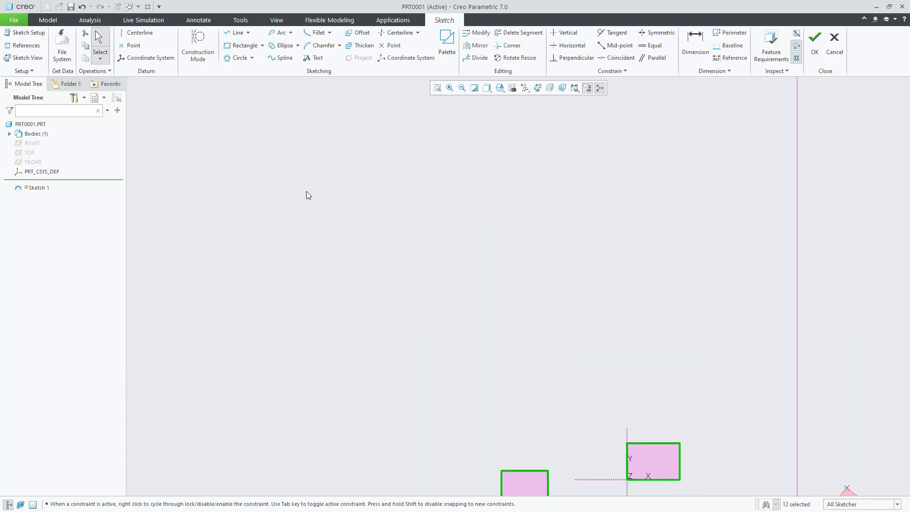
scroll(339, 208, up, 1)
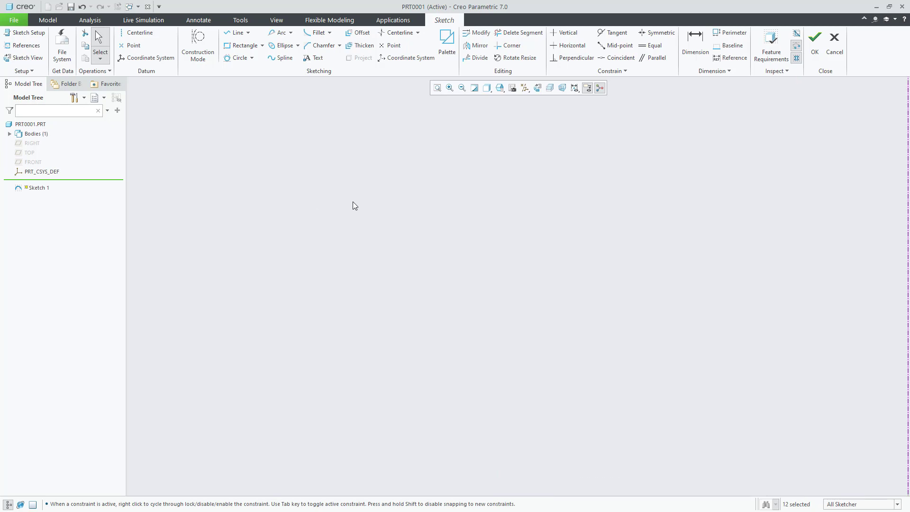
click(447, 52)
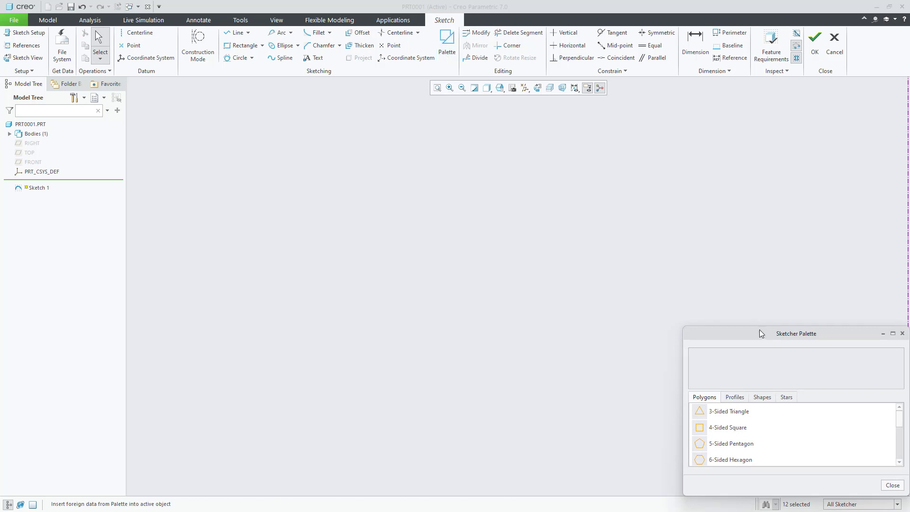
drag(760, 334, 667, 152)
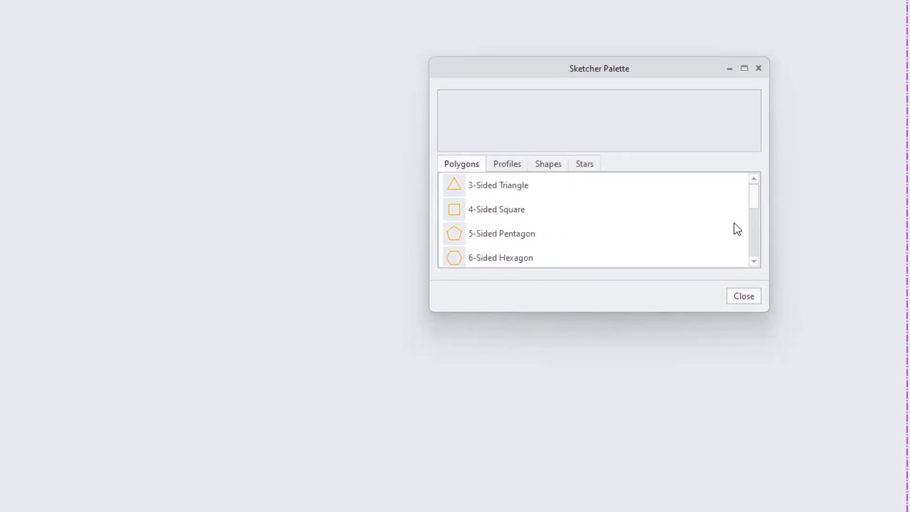
scroll(755, 198, down, 1)
scroll(752, 192, up, 1)
click(491, 170)
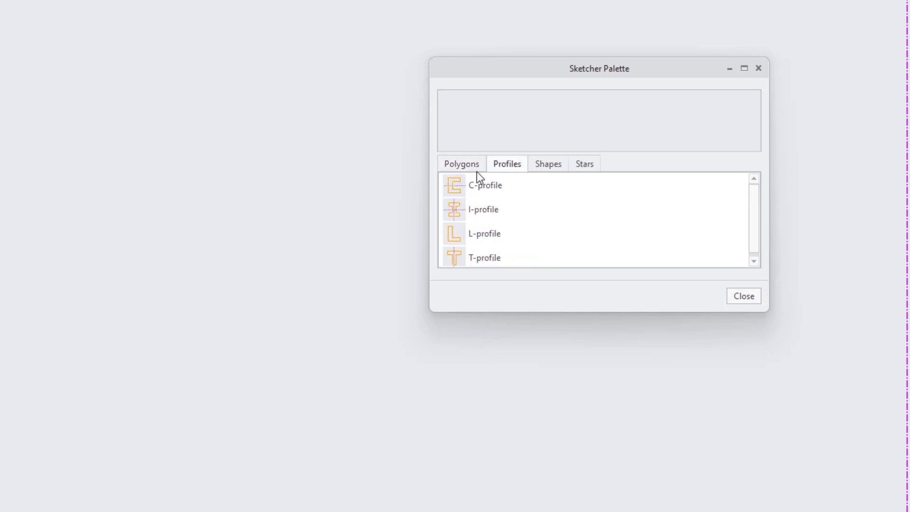
click(551, 165)
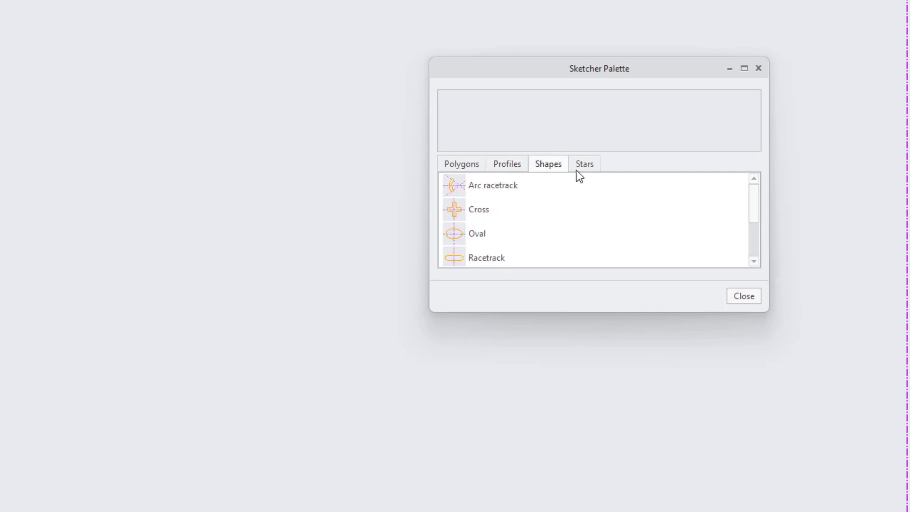
click(590, 166)
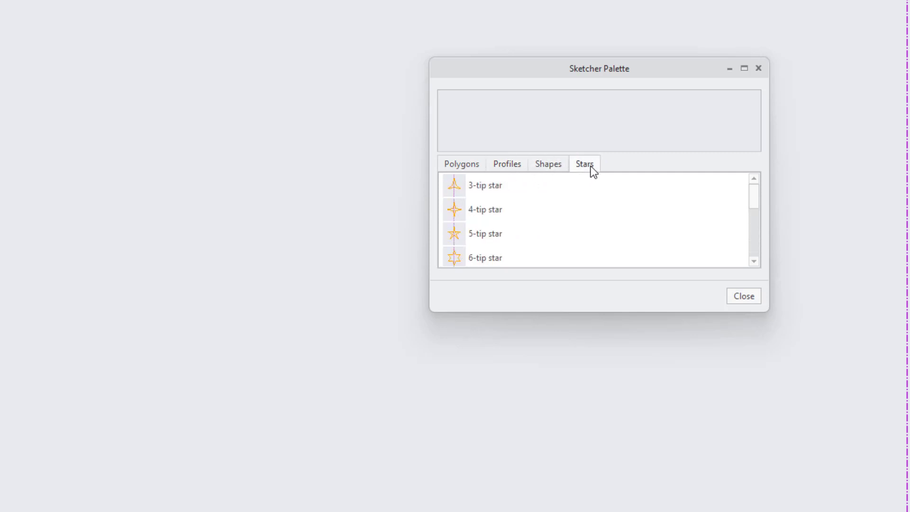
click(562, 166)
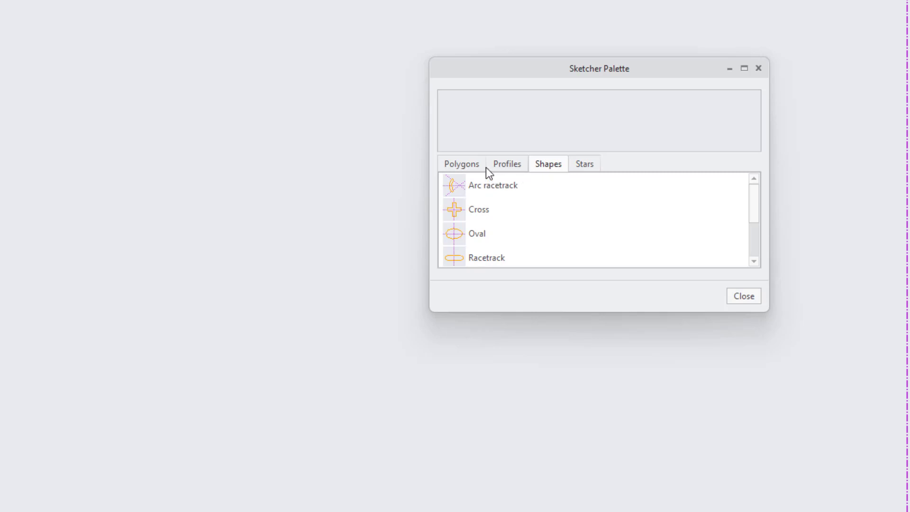
Step: Insert the C-profile from the palette's profiles into the empty sketch area
click(508, 167)
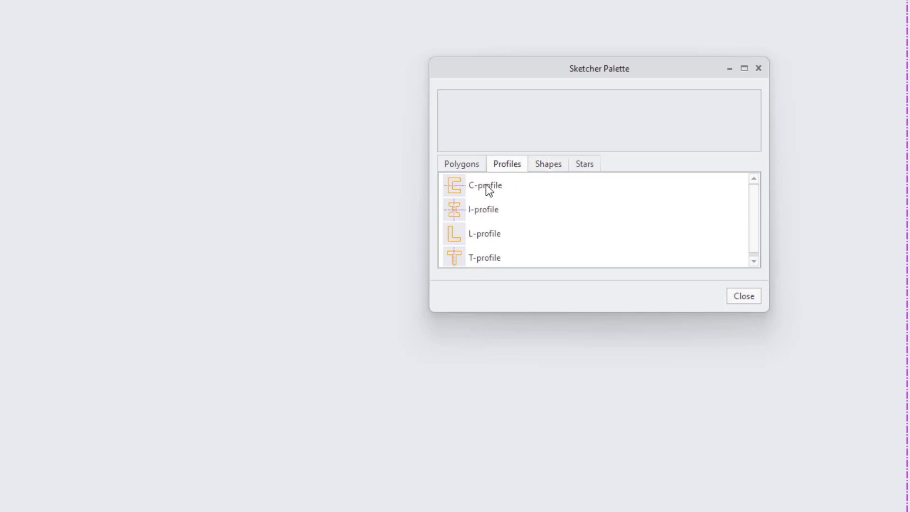
click(460, 193)
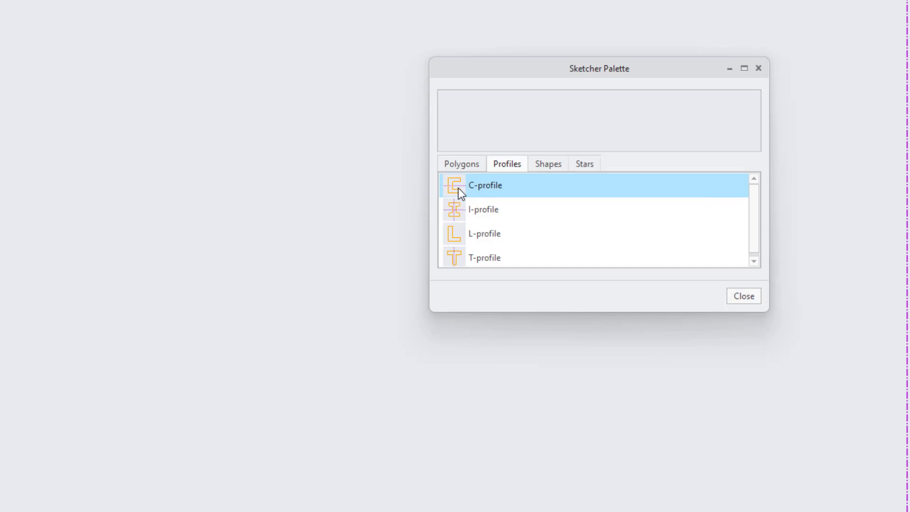
drag(461, 193, 502, 338)
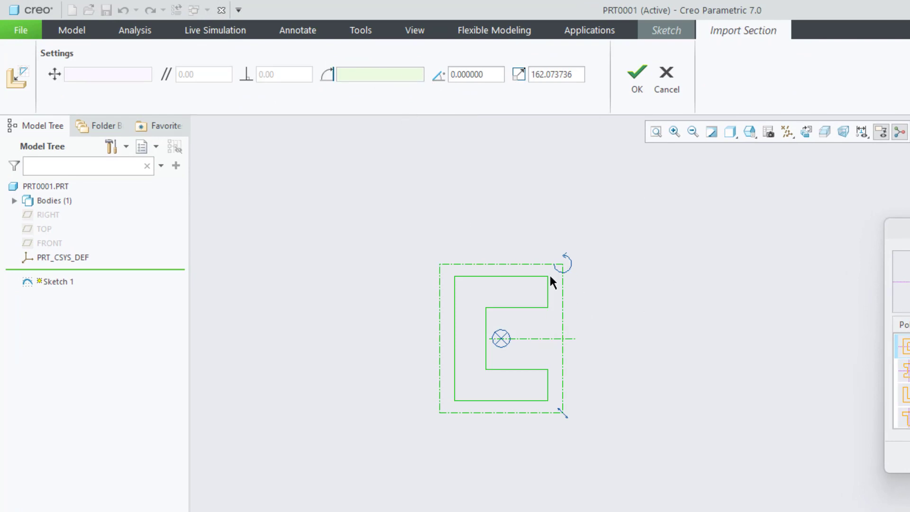
Step: Rotate the inserted C-profile freehand by about 30 degrees, enlarge it to a scale of about 357, and shift it slightly down and right
drag(566, 258, 520, 243)
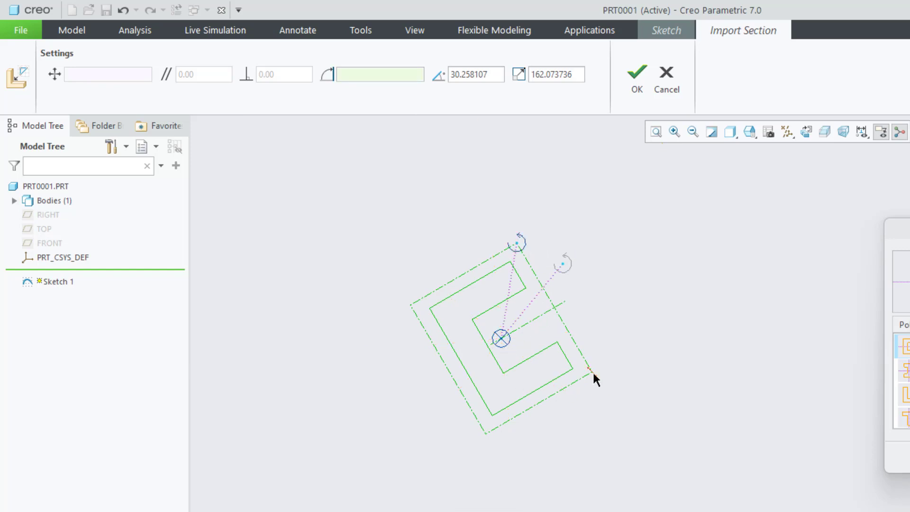
drag(596, 379, 681, 461)
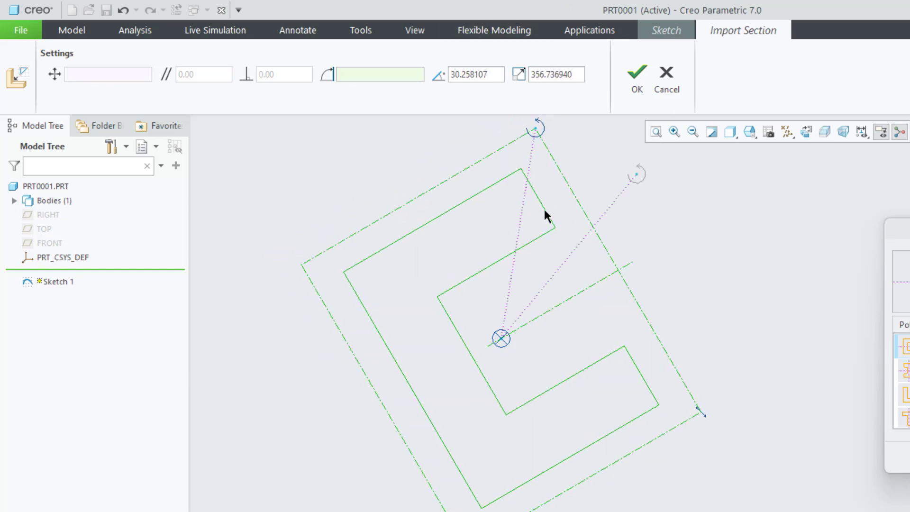
drag(501, 338, 533, 380)
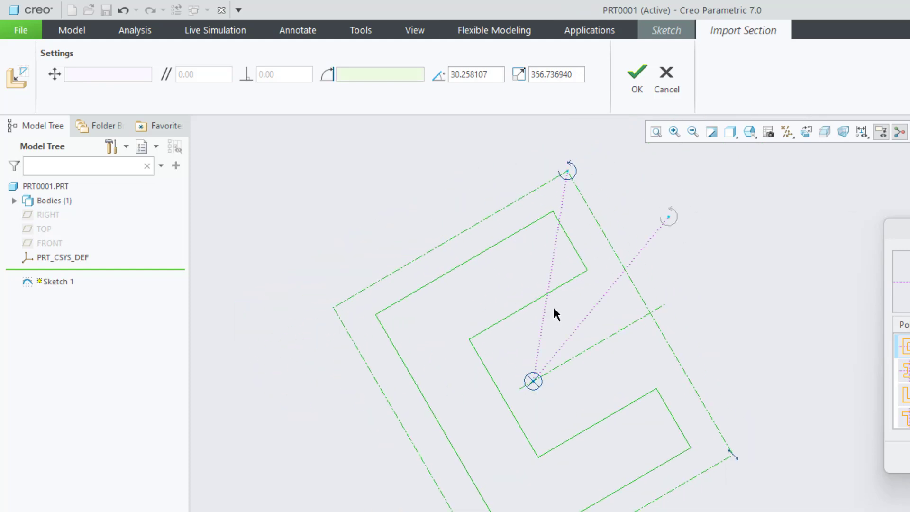
Step: Set the C-profile's rotation angle to 0 and accept its placement with the Sketcher Palette closed
double_click(495, 74)
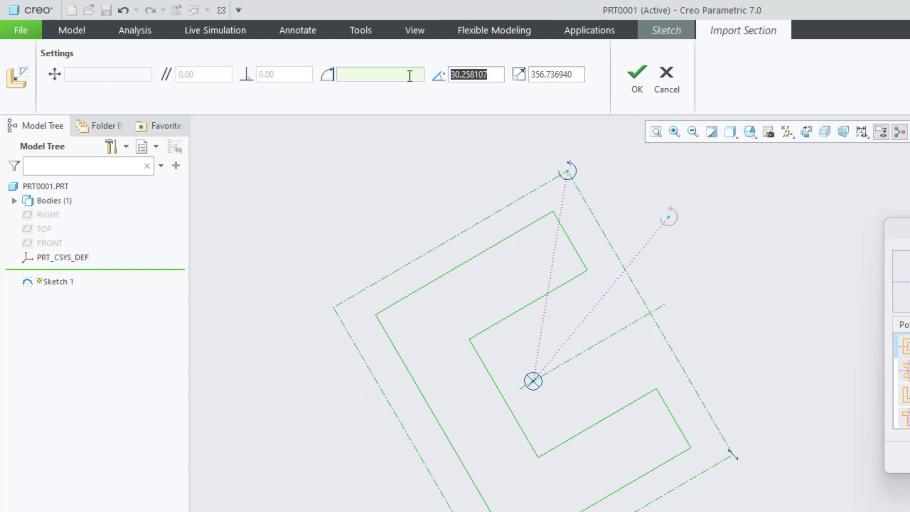
text(0)
click(579, 74)
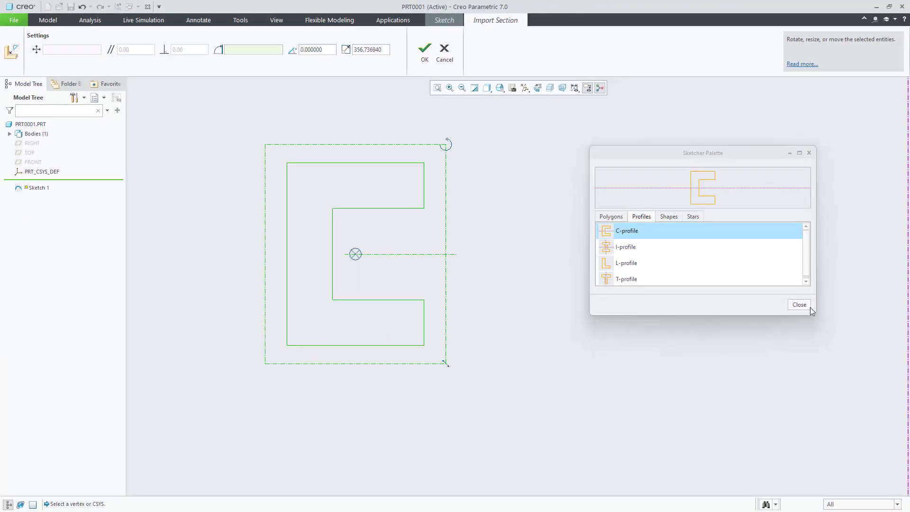
click(801, 308)
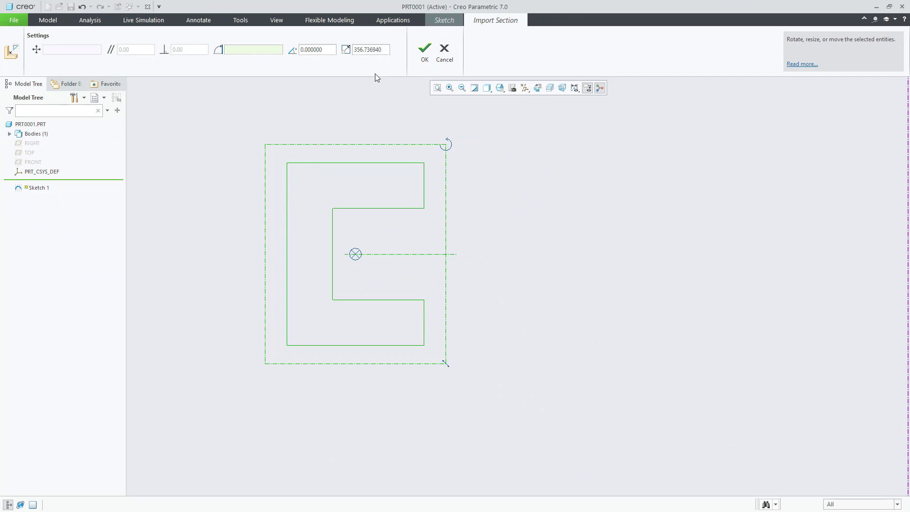
click(425, 52)
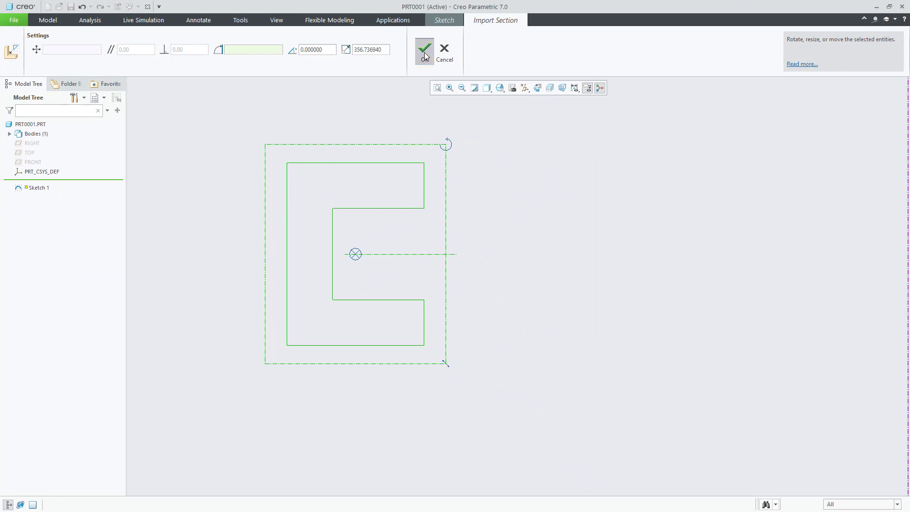
scroll(442, 295, up, 6)
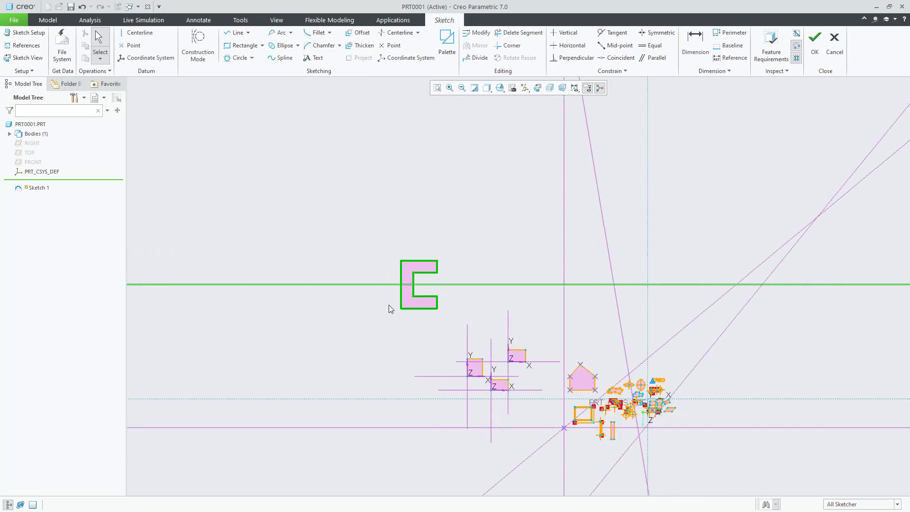
scroll(378, 302, down, 4)
scroll(469, 307, down, 1)
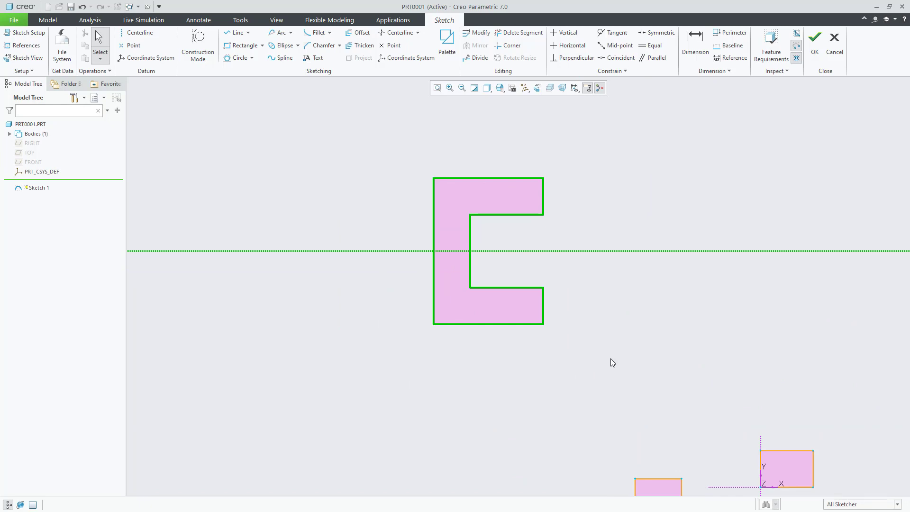
click(438, 88)
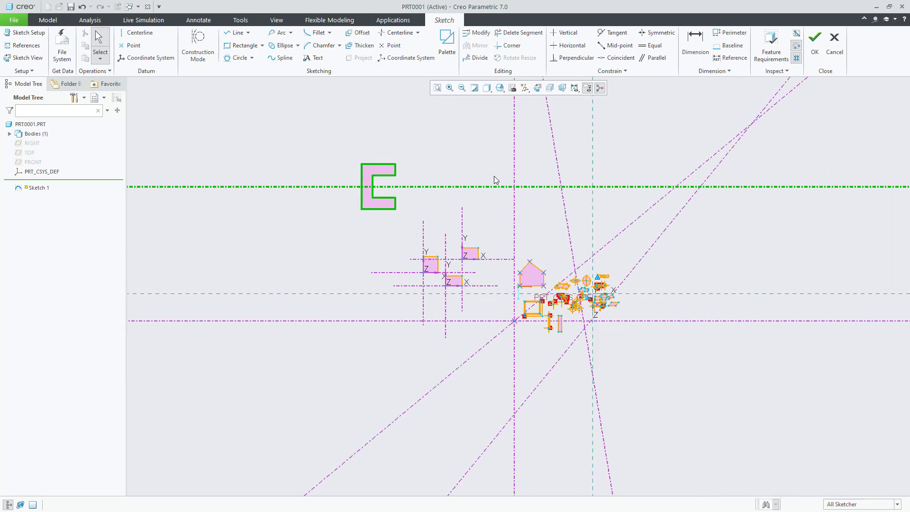